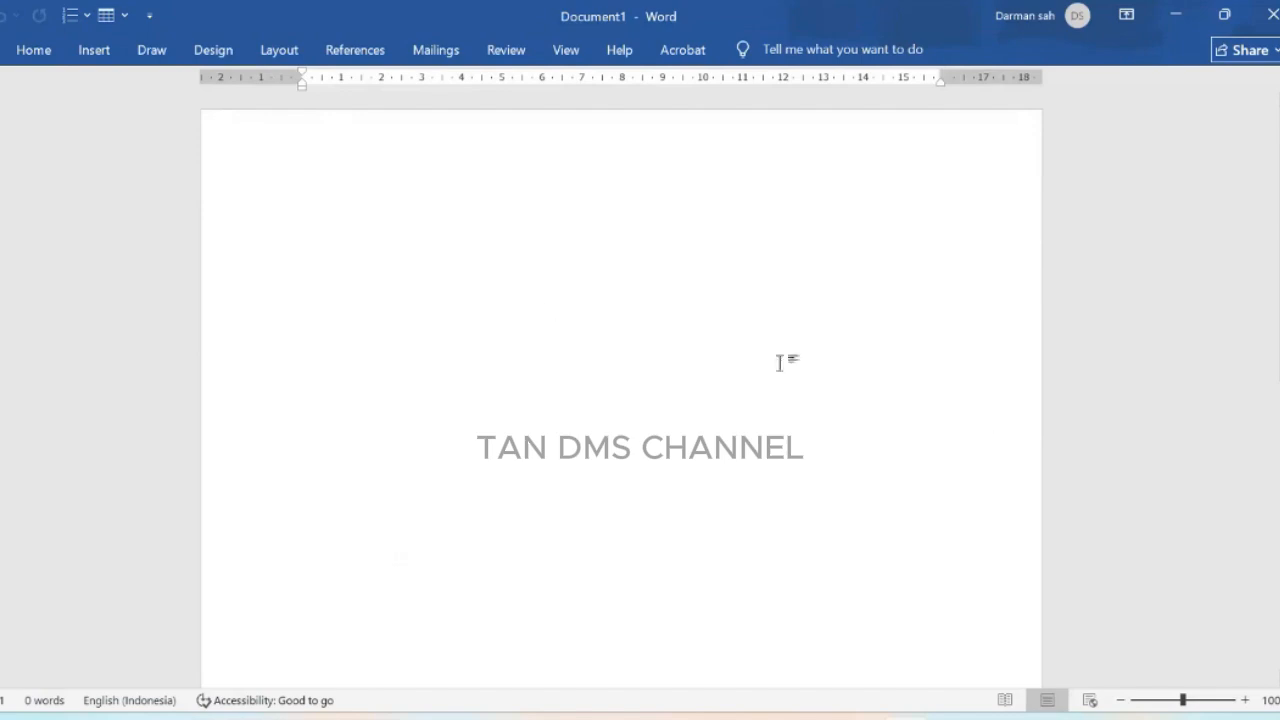
Step: Browse the chart categories in the Insert Chart dialog, then close it without inserting a chart
{"action": "left_click", "coordinate": [88, 52]}
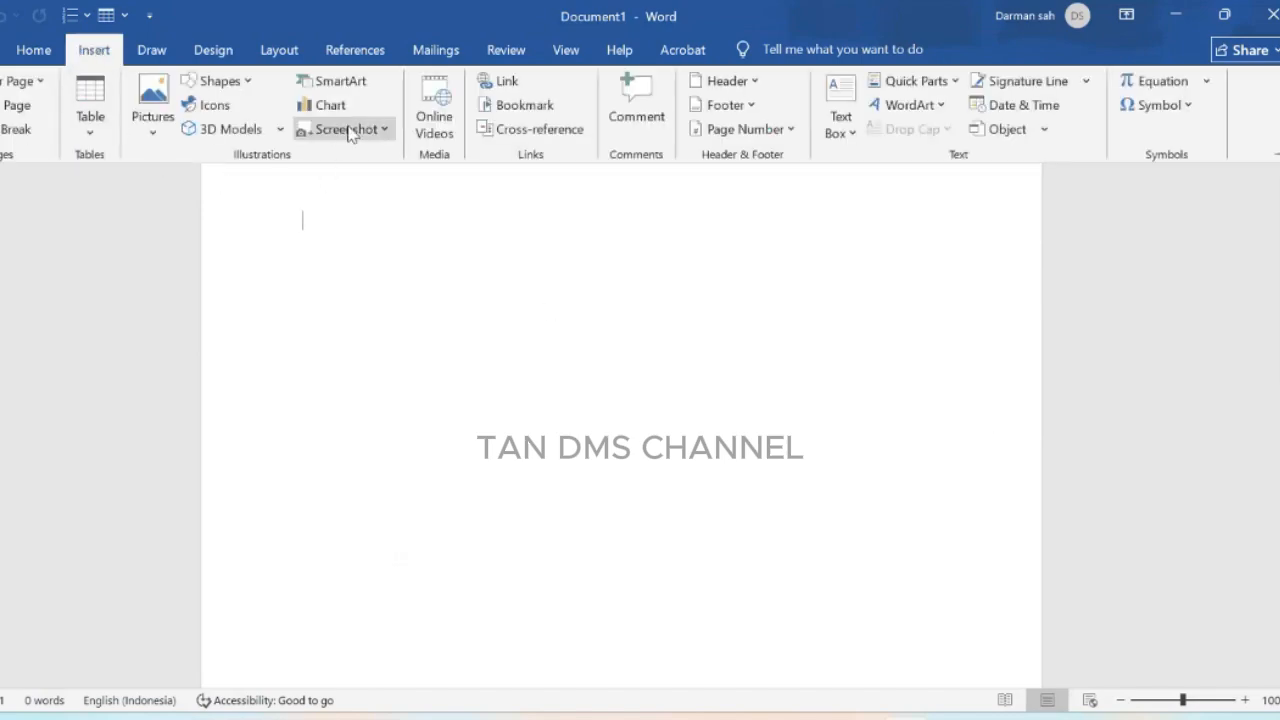
{"action": "left_click", "coordinate": [331, 108]}
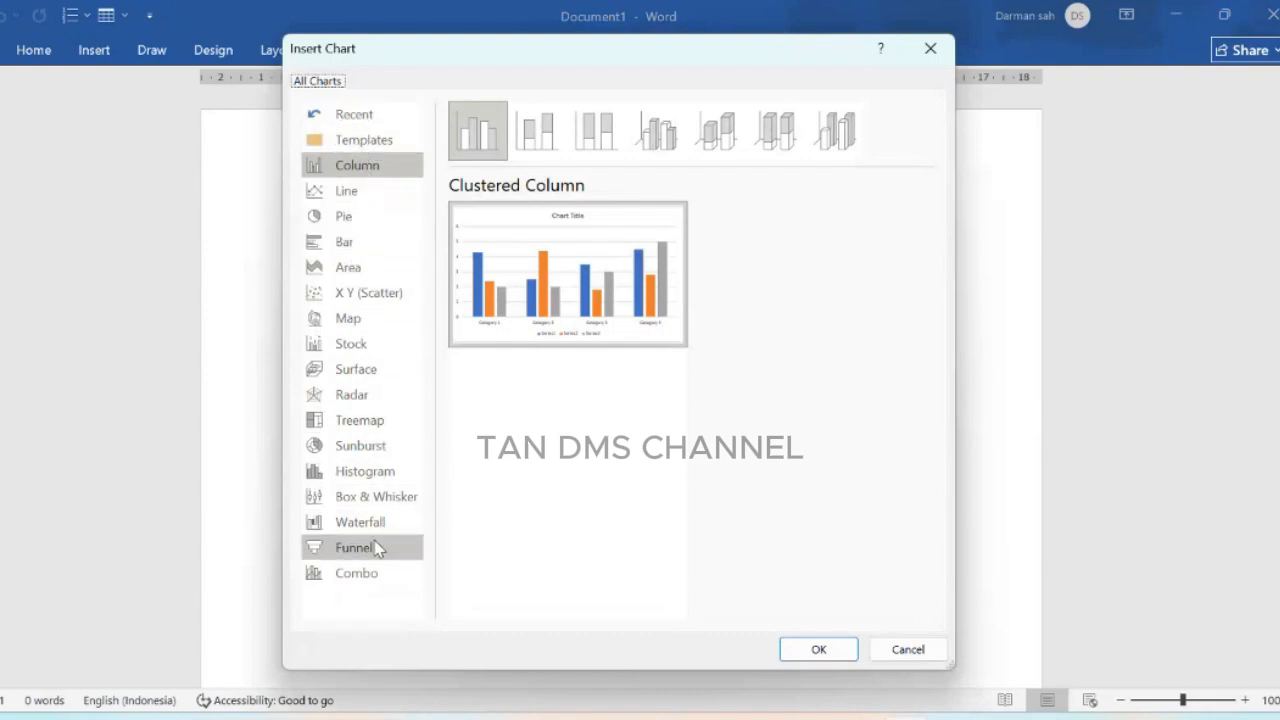
{"action": "left_click", "coordinate": [350, 191]}
{"action": "mouse_move", "coordinate": [651, 251]}
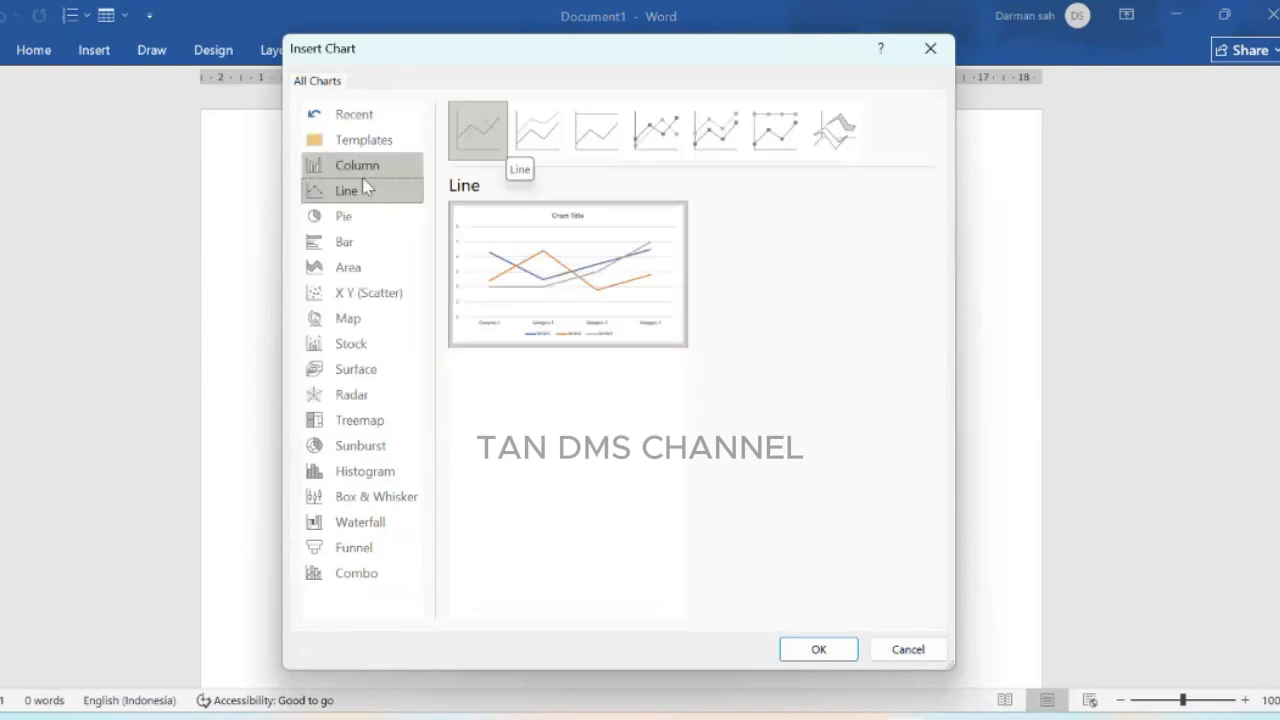
{"action": "left_click", "coordinate": [372, 224]}
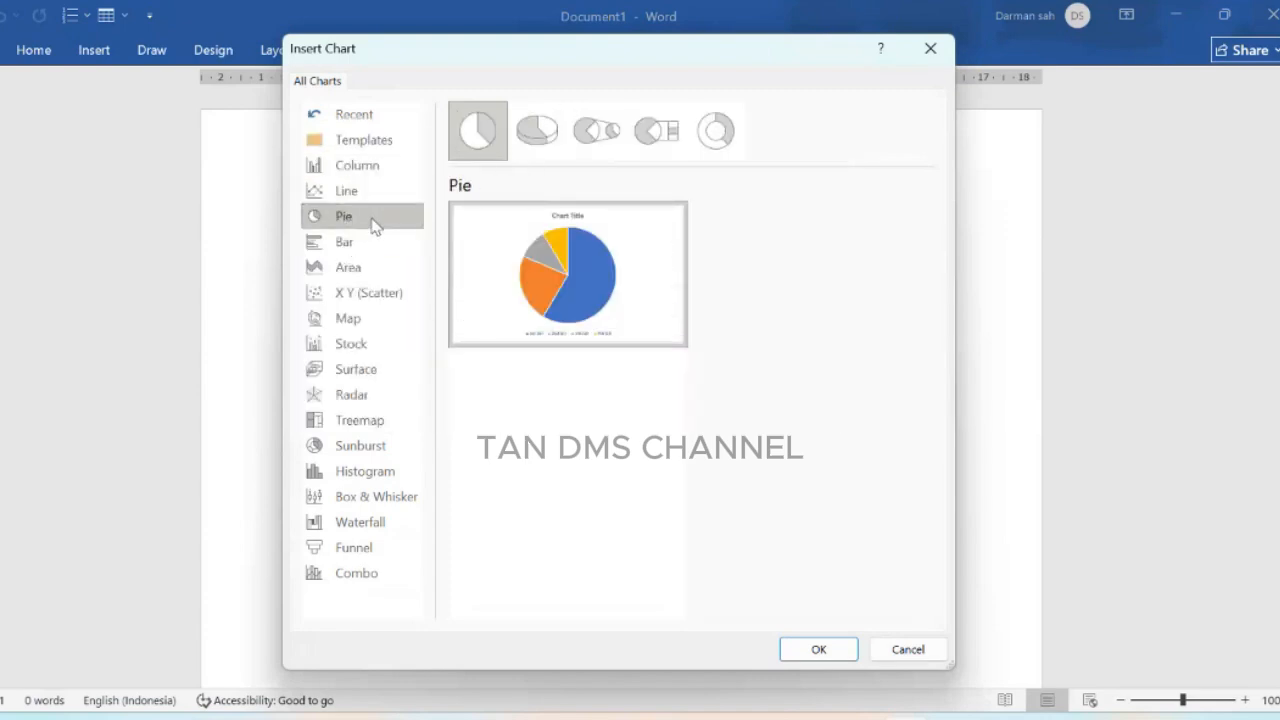
{"action": "mouse_move", "coordinate": [577, 290]}
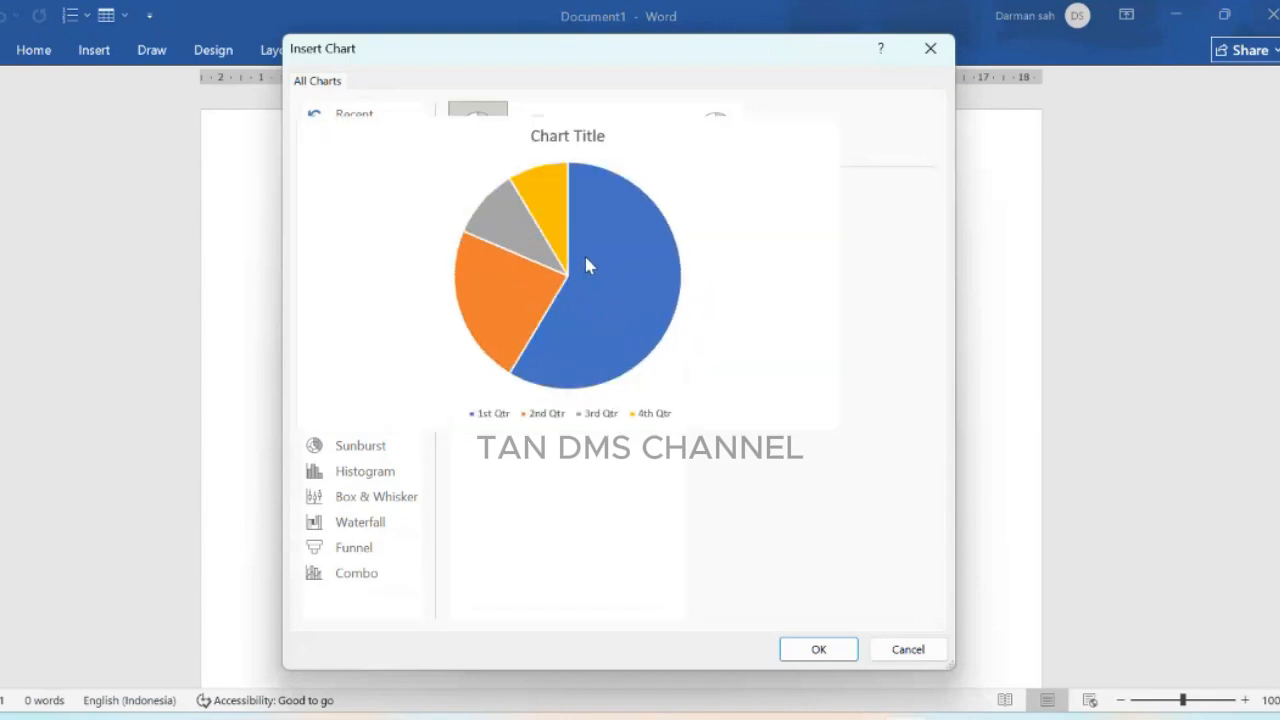
{"action": "left_click", "coordinate": [374, 245]}
{"action": "mouse_move", "coordinate": [530, 318]}
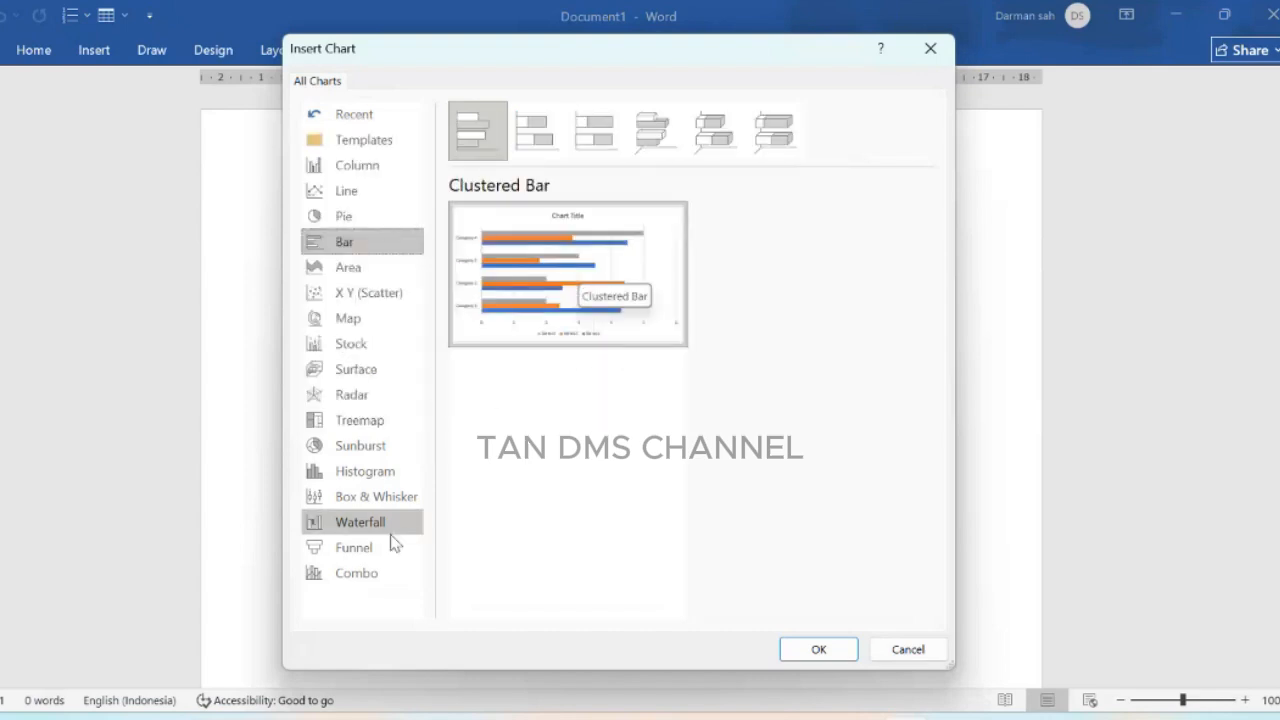
{"action": "left_click", "coordinate": [380, 372]}
{"action": "left_click", "coordinate": [369, 402]}
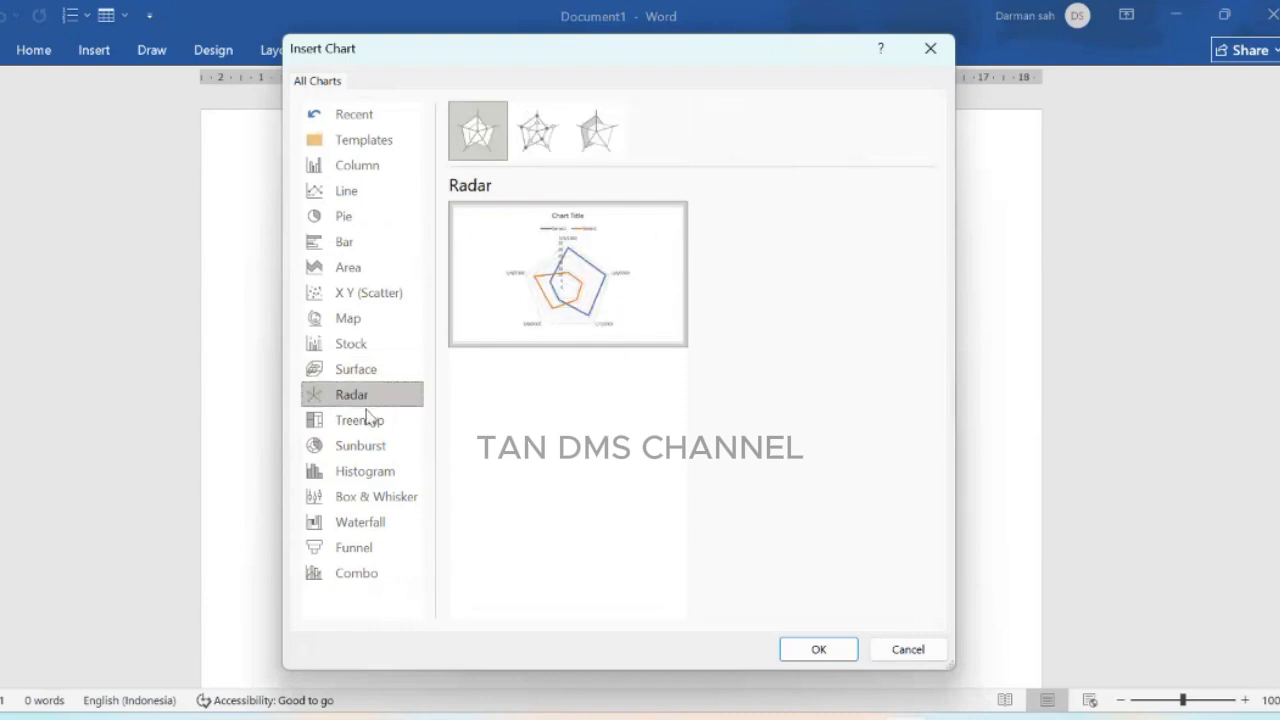
{"action": "left_click", "coordinate": [366, 428]}
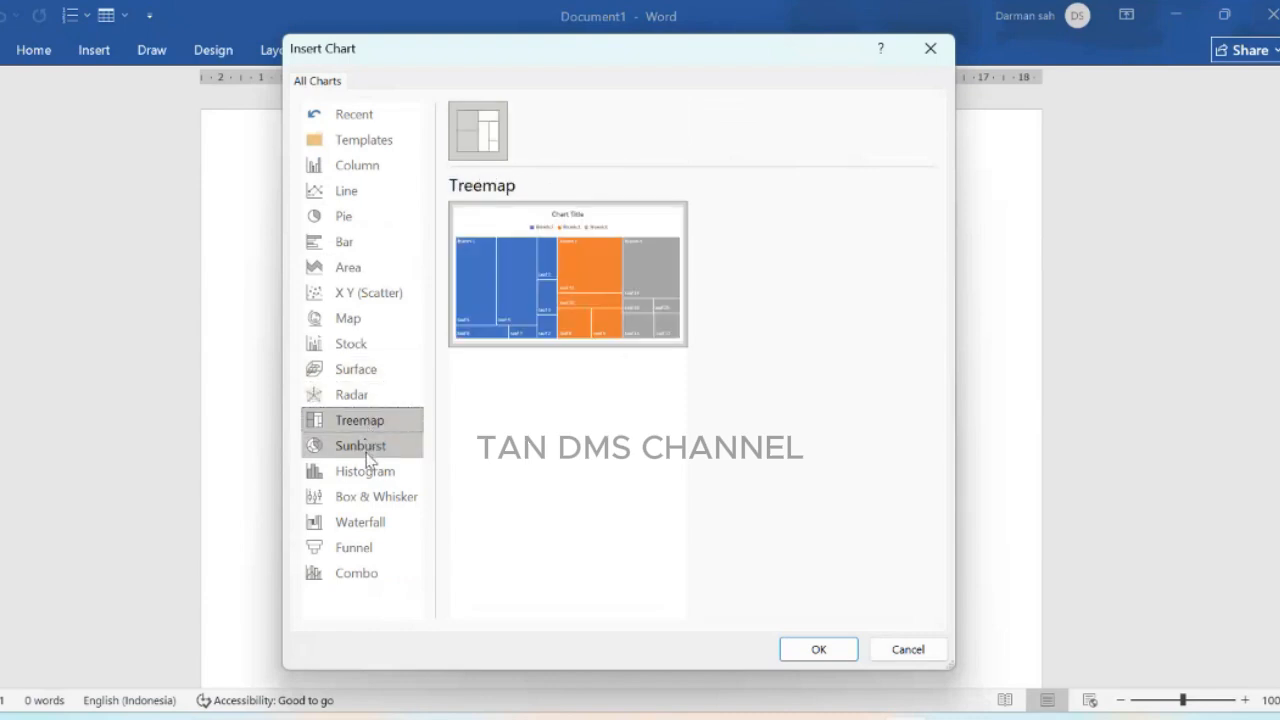
{"action": "left_click", "coordinate": [369, 448]}
{"action": "left_click", "coordinate": [370, 474]}
{"action": "left_click", "coordinate": [371, 495]}
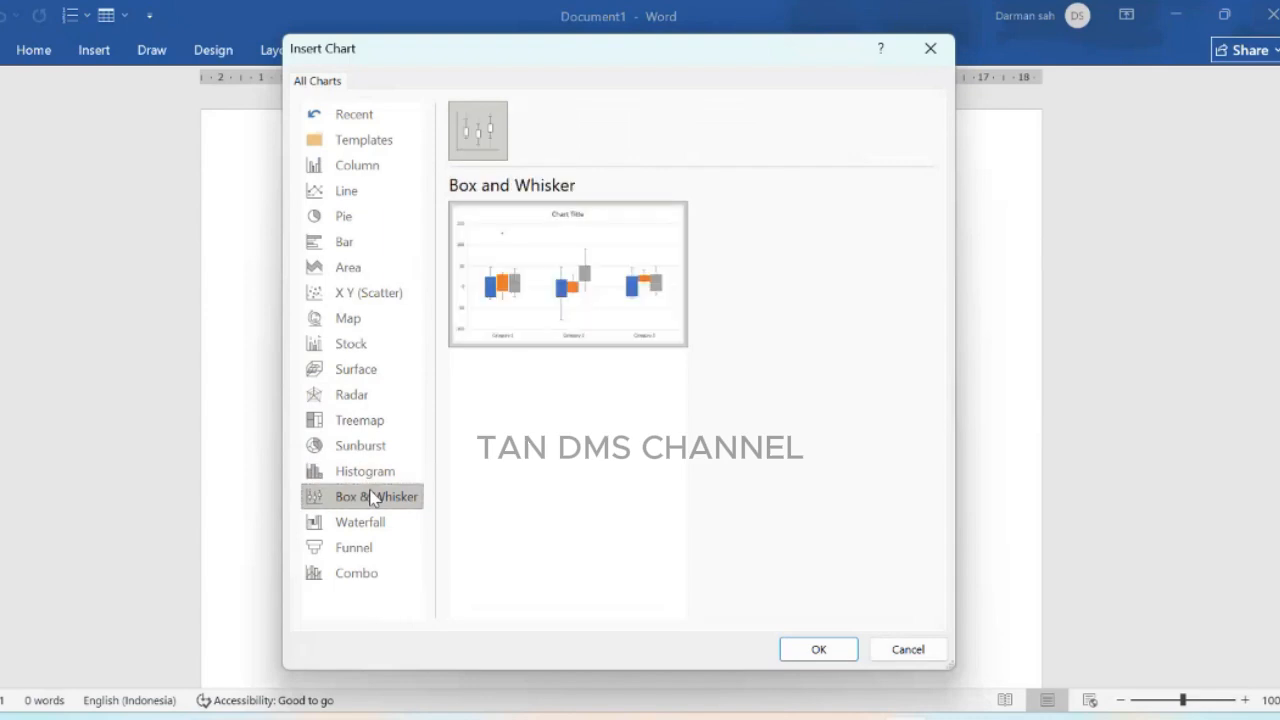
{"action": "left_click", "coordinate": [369, 528]}
{"action": "left_click", "coordinate": [366, 549]}
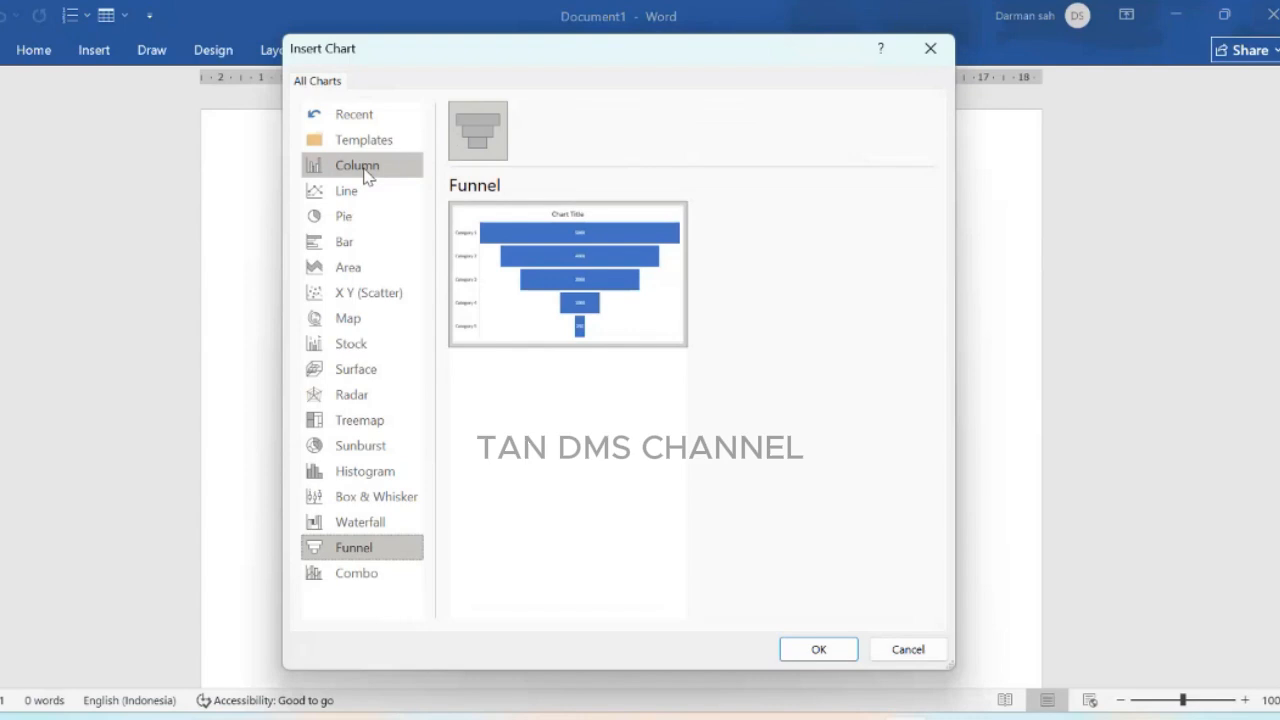
{"action": "left_click", "coordinate": [908, 649]}
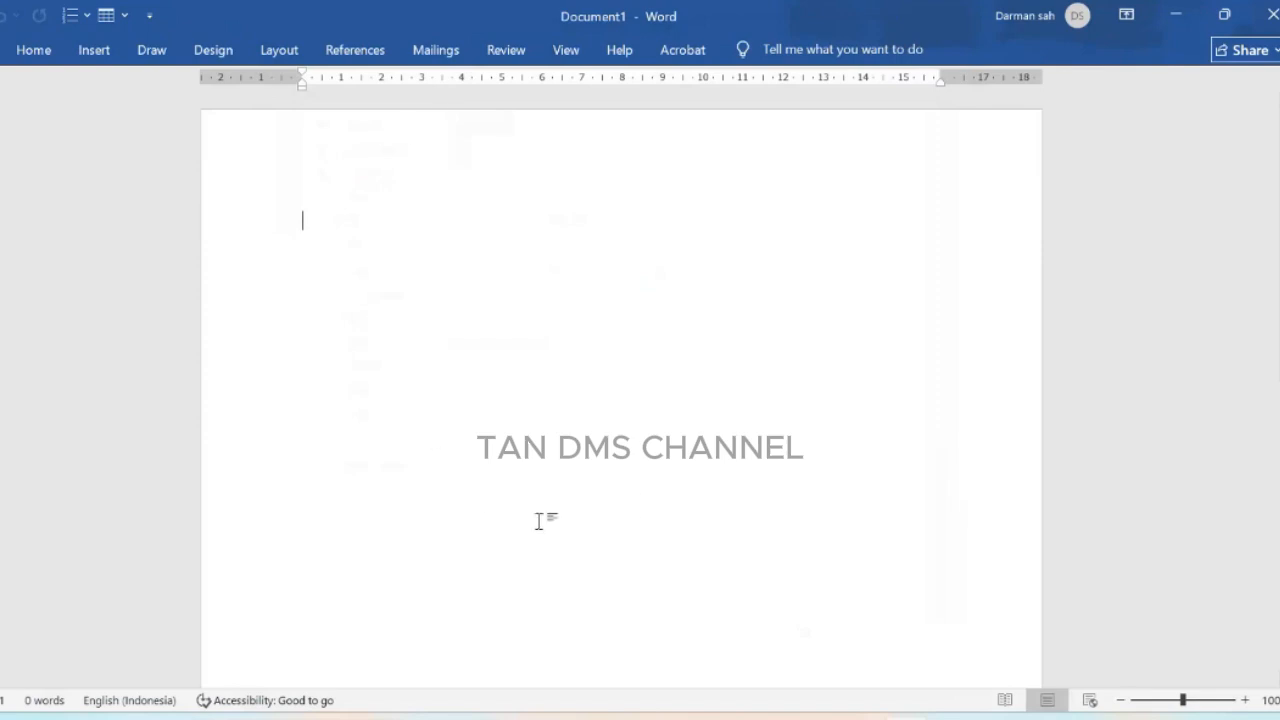
Step: Insert a Clustered Column chart into the document
{"action": "left_click", "coordinate": [97, 55]}
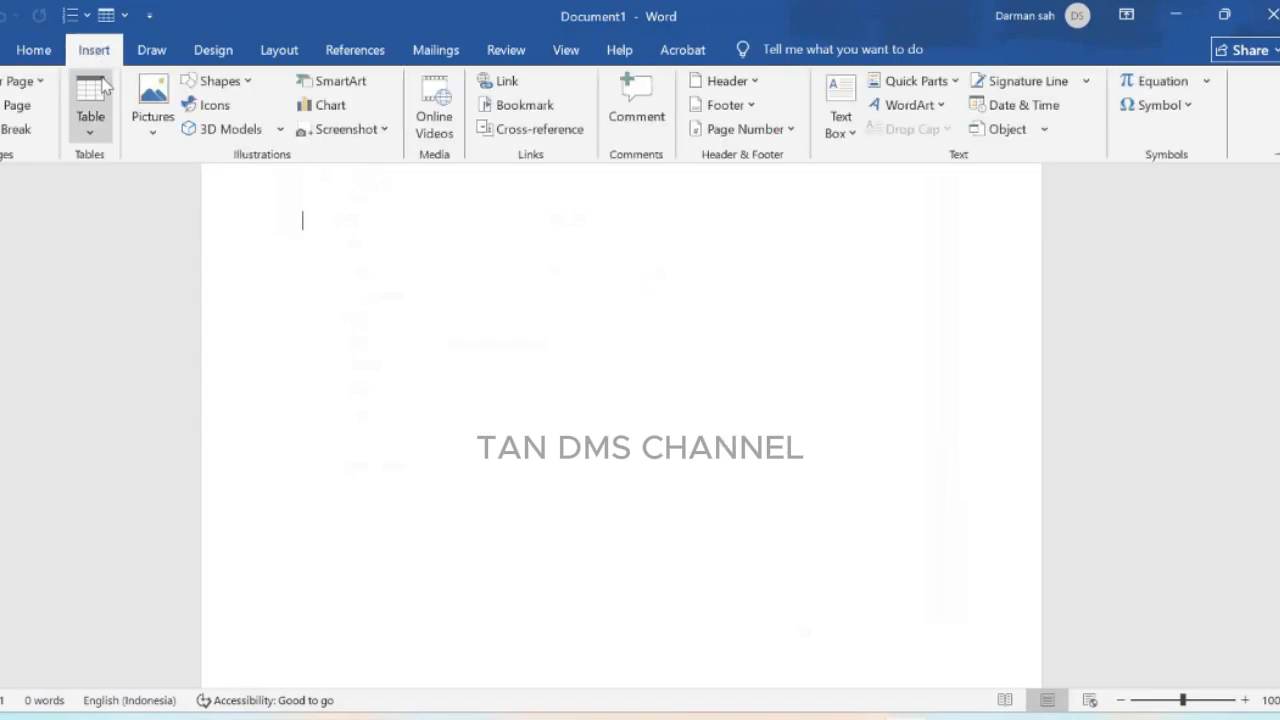
{"action": "left_click", "coordinate": [305, 106]}
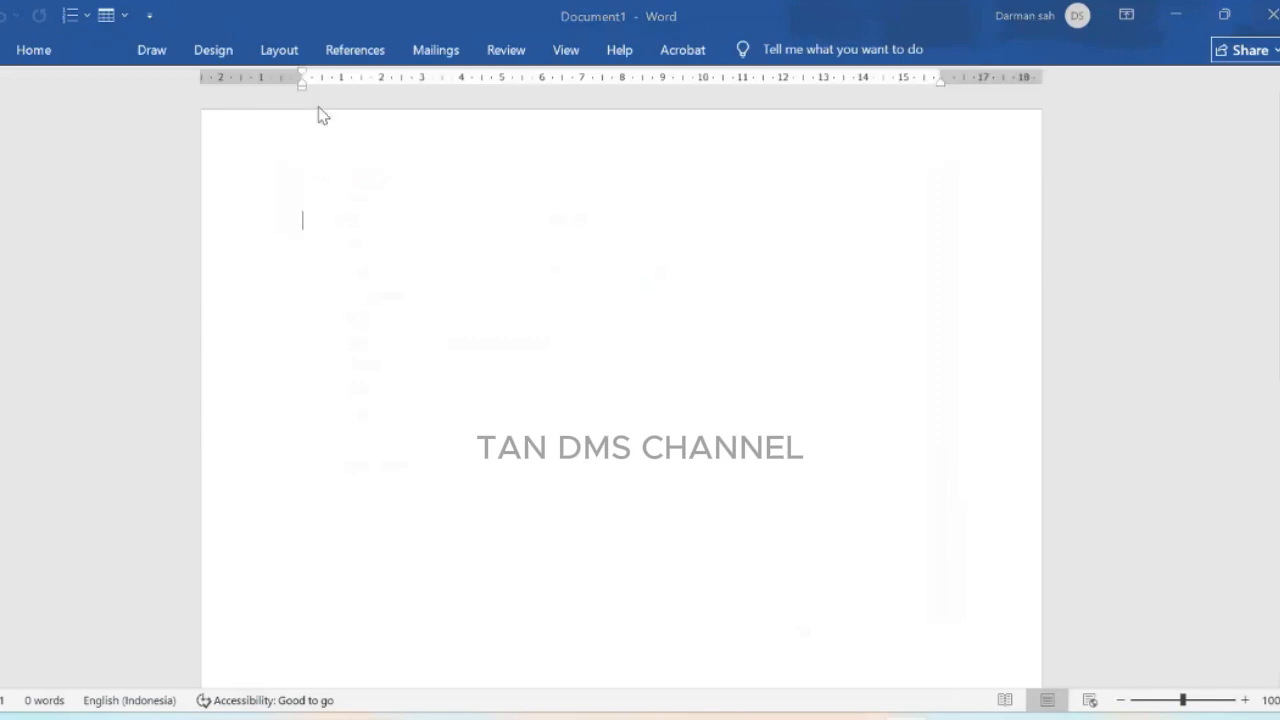
{"action": "left_click", "coordinate": [343, 192]}
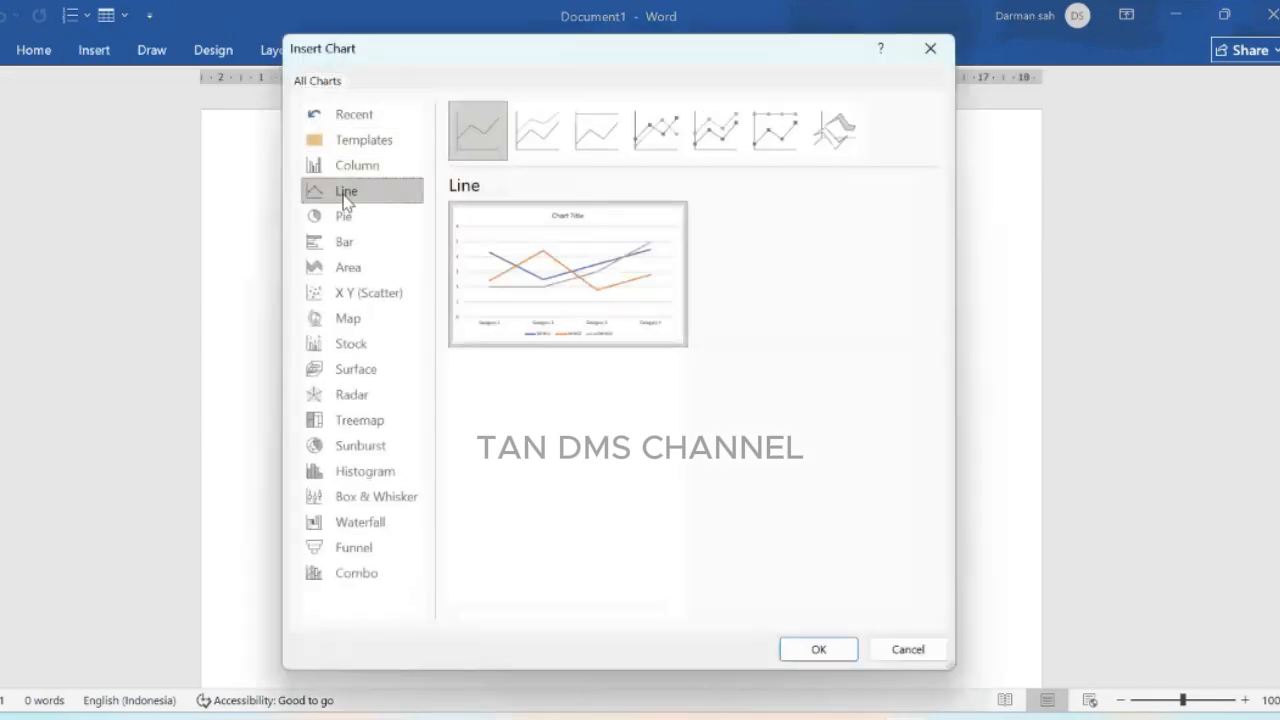
{"action": "left_click", "coordinate": [322, 166]}
{"action": "mouse_move", "coordinate": [563, 307]}
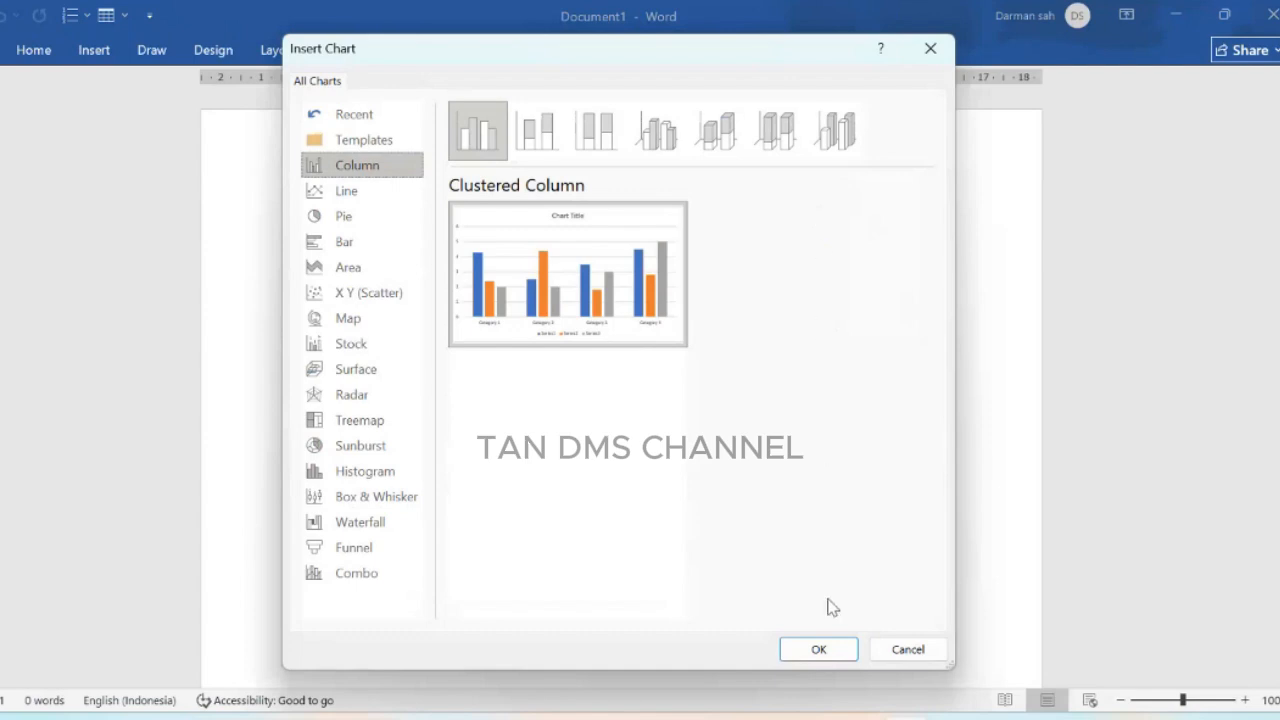
{"action": "left_click", "coordinate": [818, 650]}
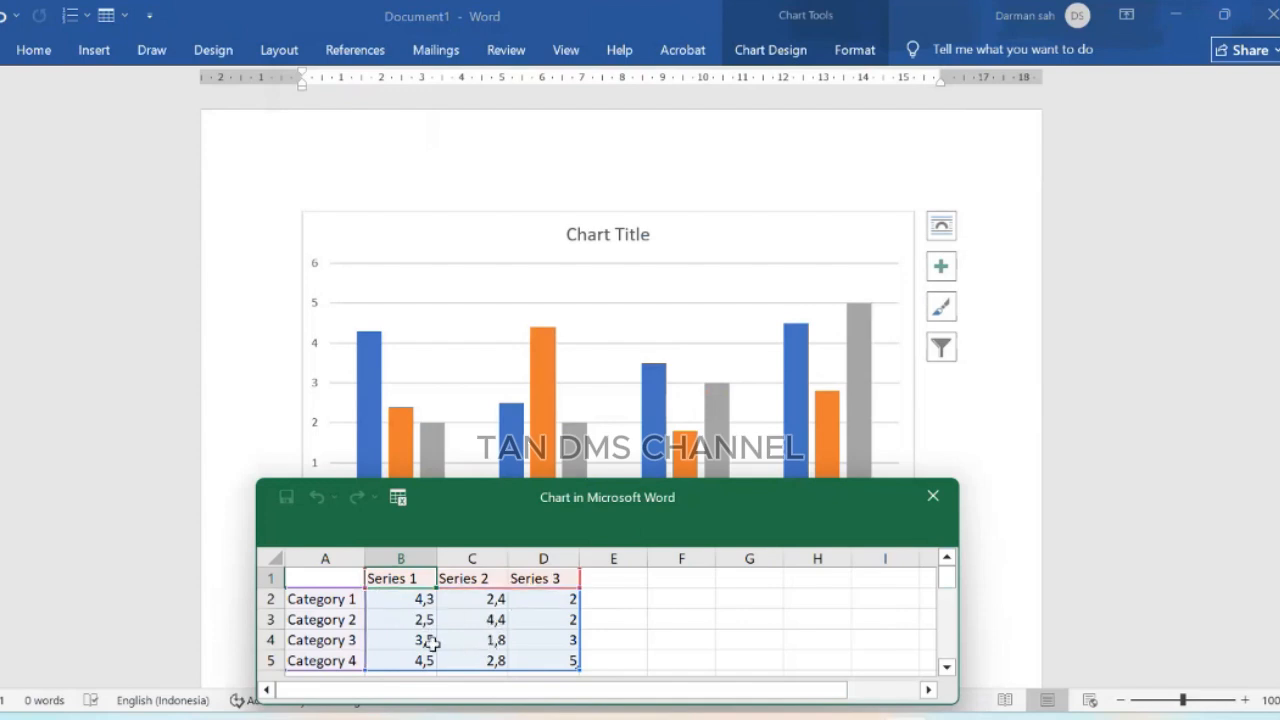
Step: Set Category 1's Series 1 value to 10 in the chart data sheet
{"action": "left_click_drag", "start_coordinate": [760, 524], "coordinate": [1068, 128]}
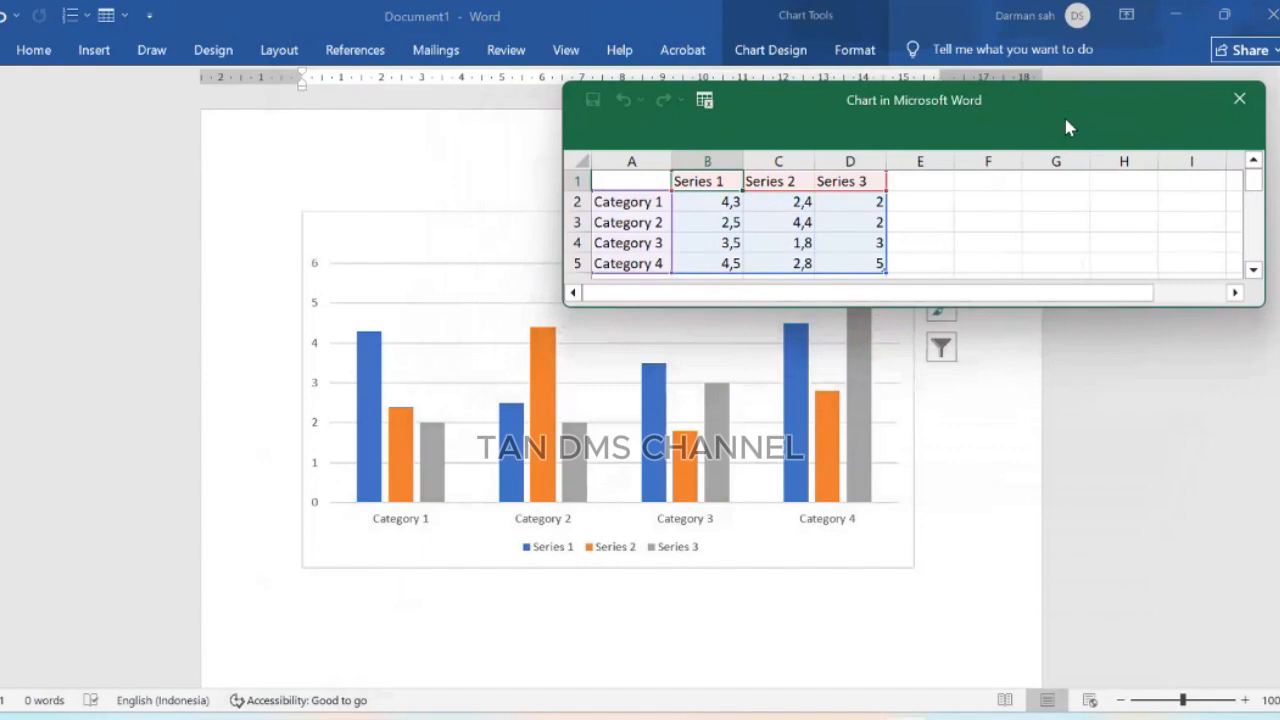
{"action": "left_click", "coordinate": [715, 202]}
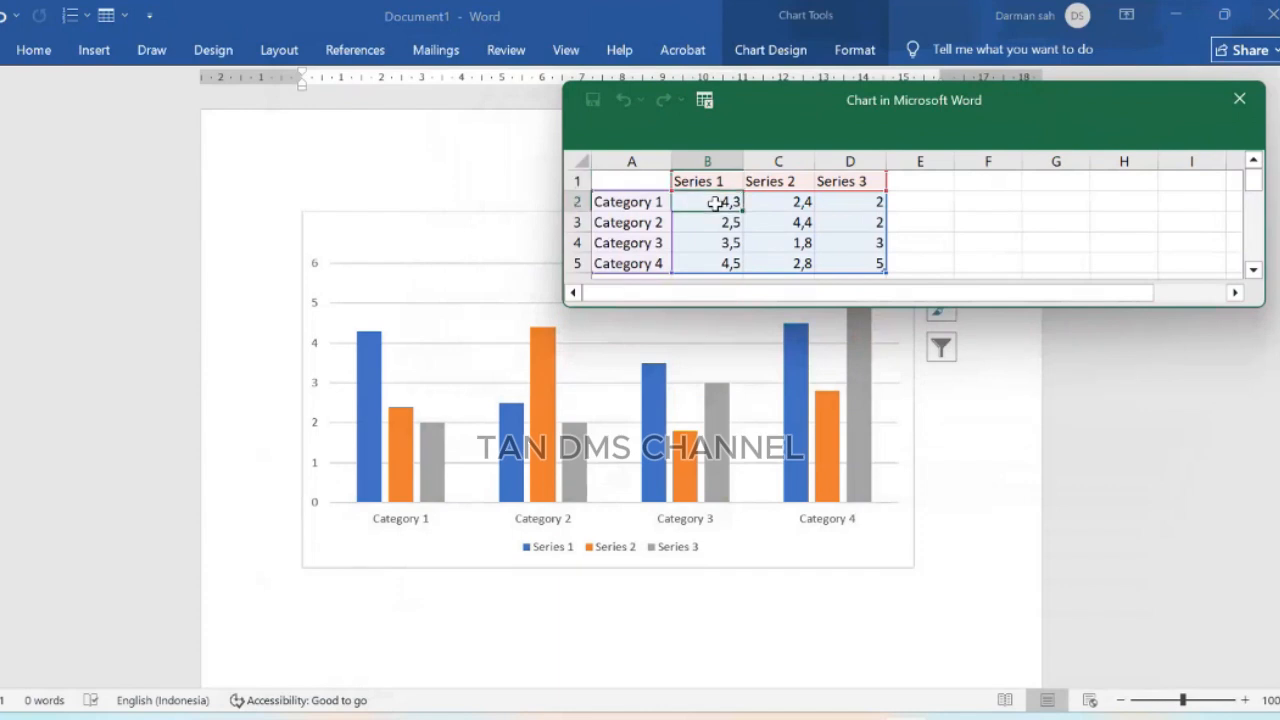
{"action": "type", "text": "10"}
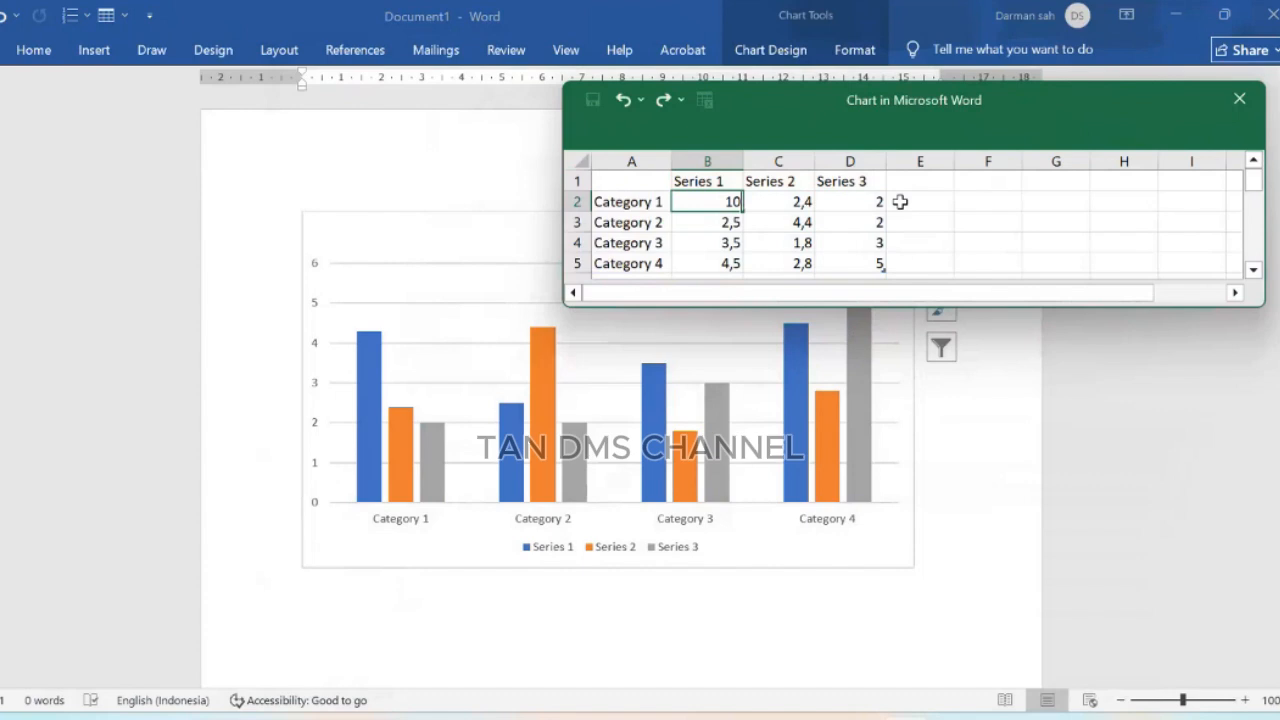
{"action": "left_click", "coordinate": [1014, 209]}
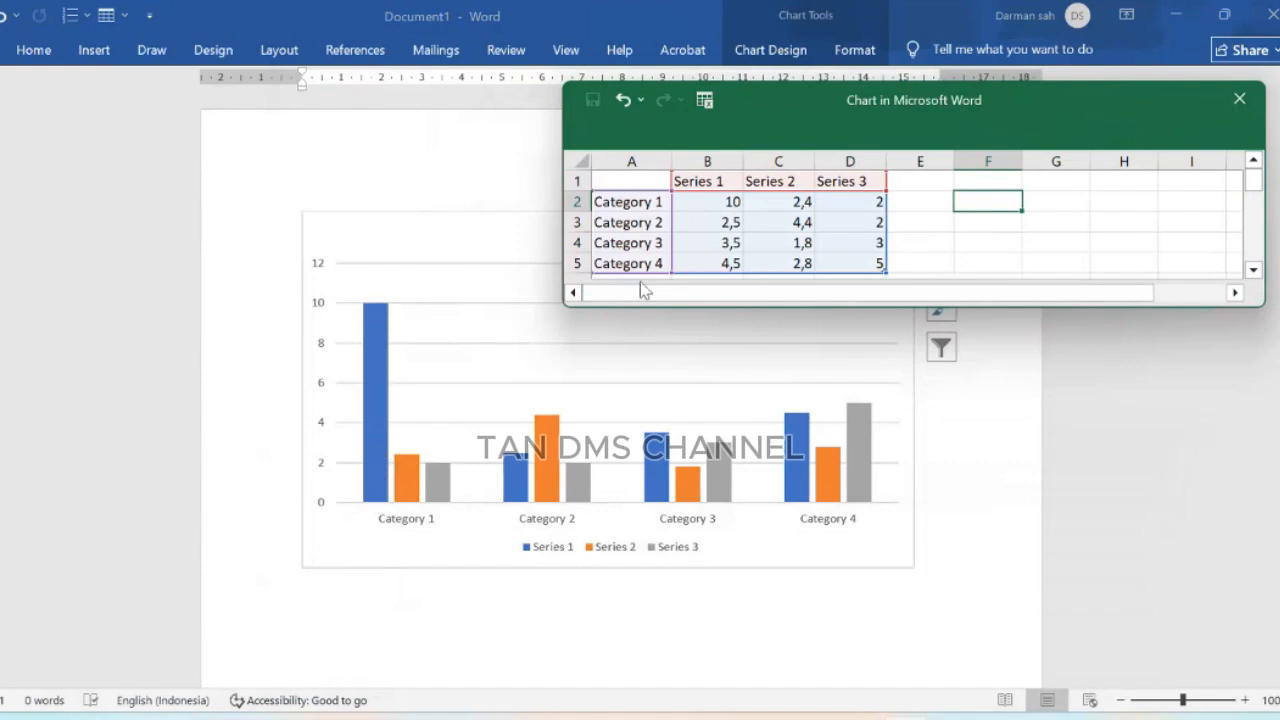
Step: Change Category 1's Series 1 value to 1
{"action": "left_click", "coordinate": [718, 199]}
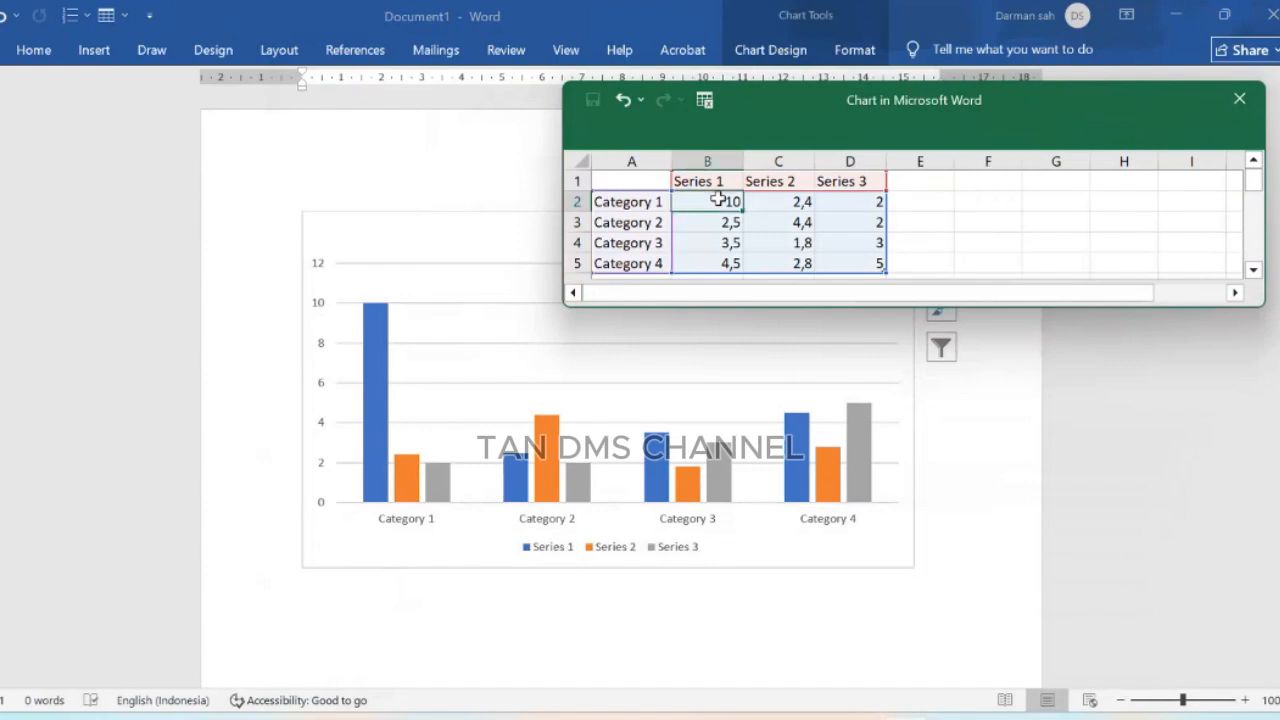
{"action": "type", "text": "1"}
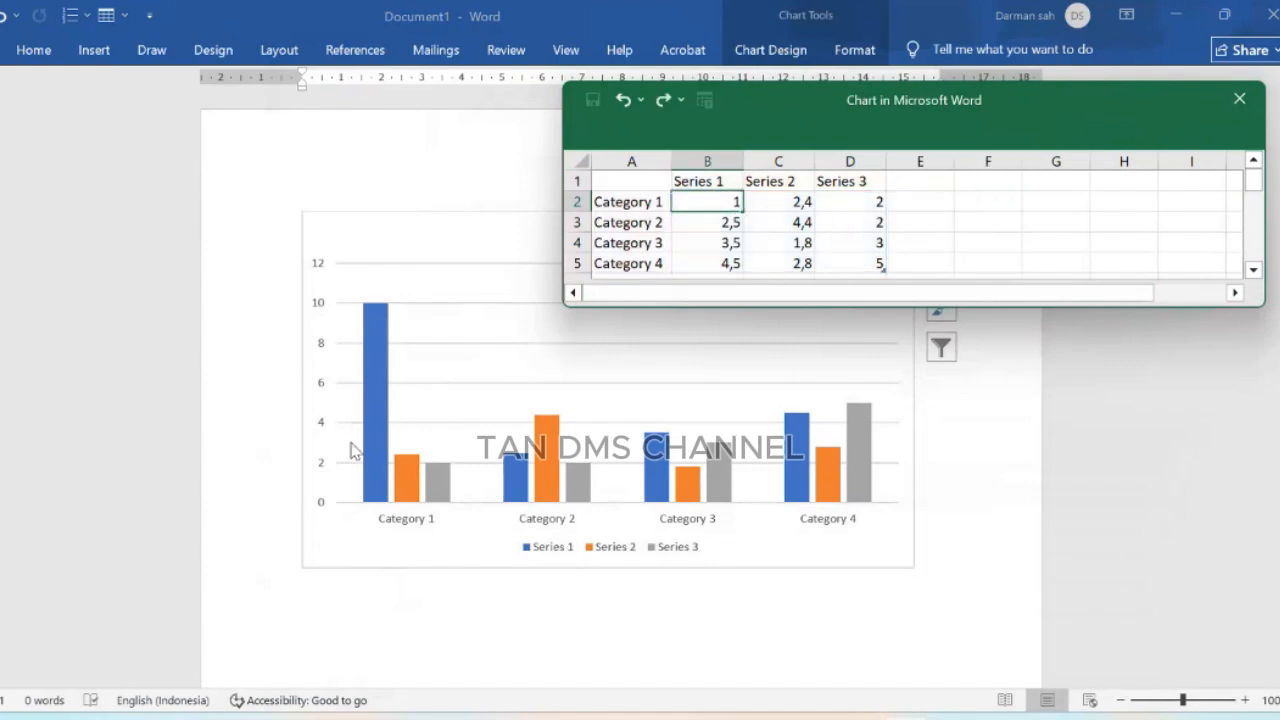
{"action": "left_click", "coordinate": [1037, 217]}
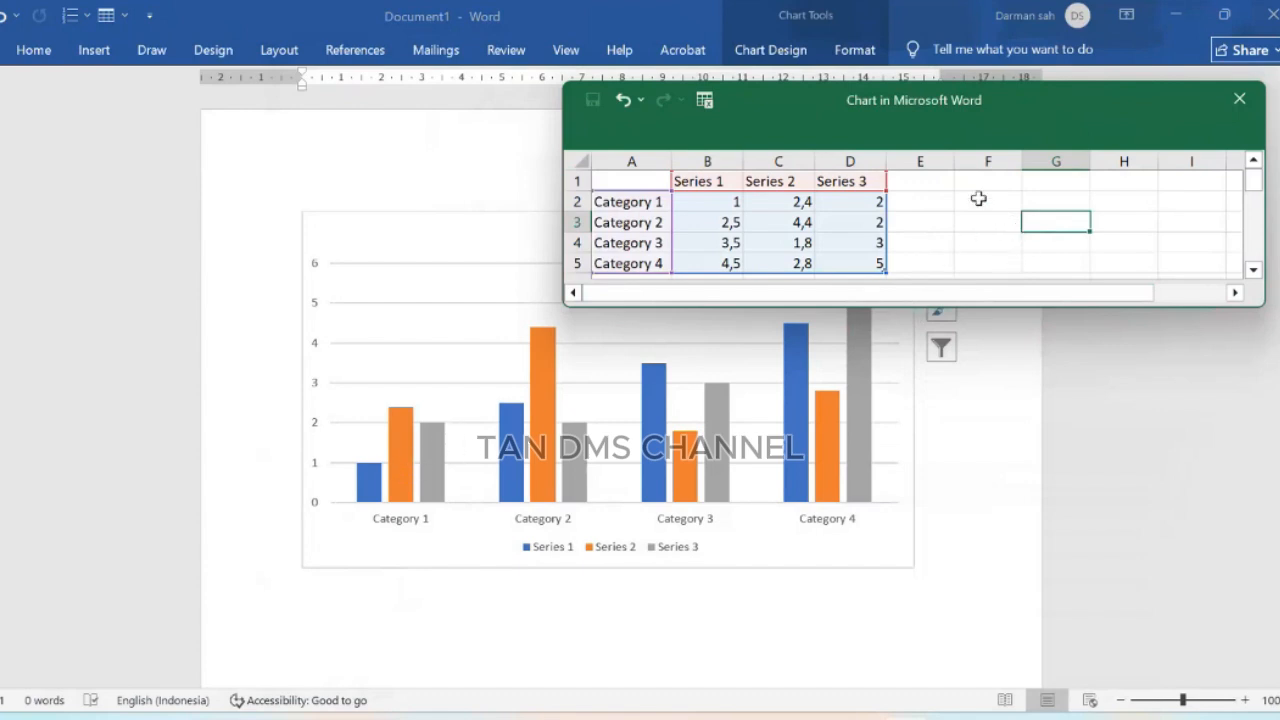
Step: Extend the chart data range to column E and add a fourth series headed Series4
{"action": "left_click", "coordinate": [902, 181]}
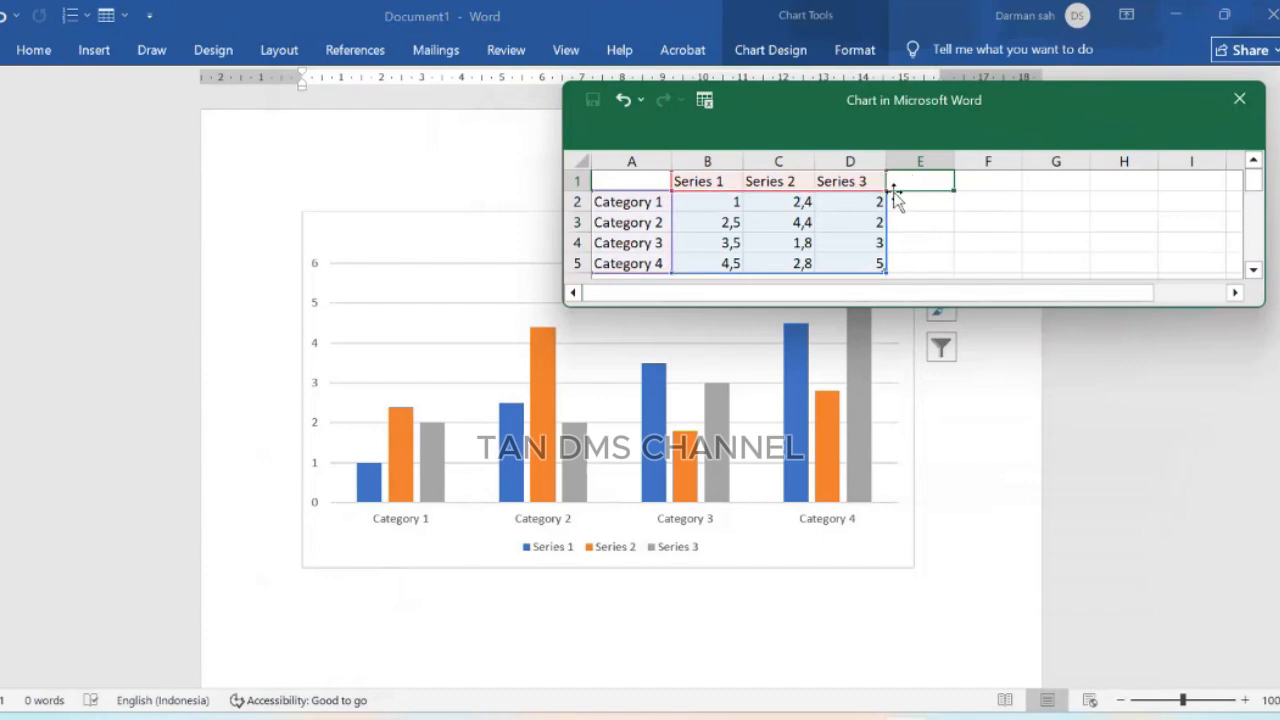
{"action": "left_click_drag", "start_coordinate": [913, 187], "coordinate": [957, 186]}
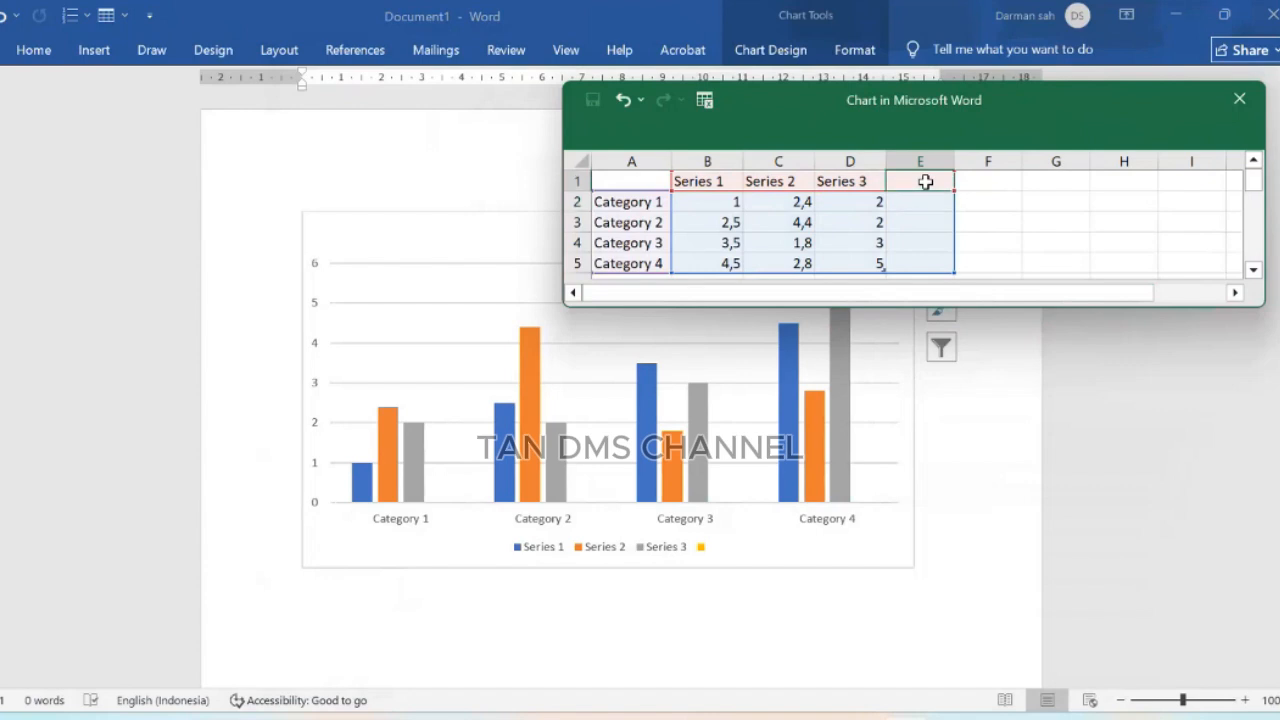
{"action": "left_click", "coordinate": [925, 181]}
{"action": "type", "text": "Series4"}
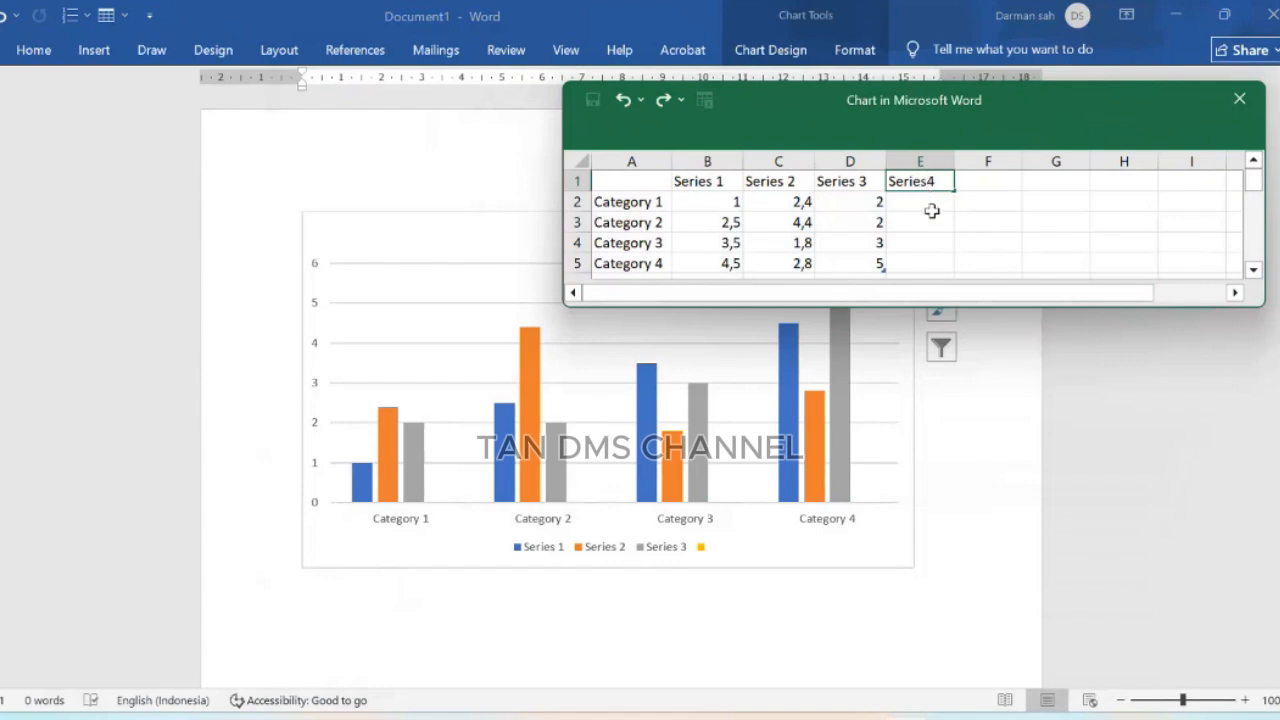
{"action": "left_click", "coordinate": [928, 209]}
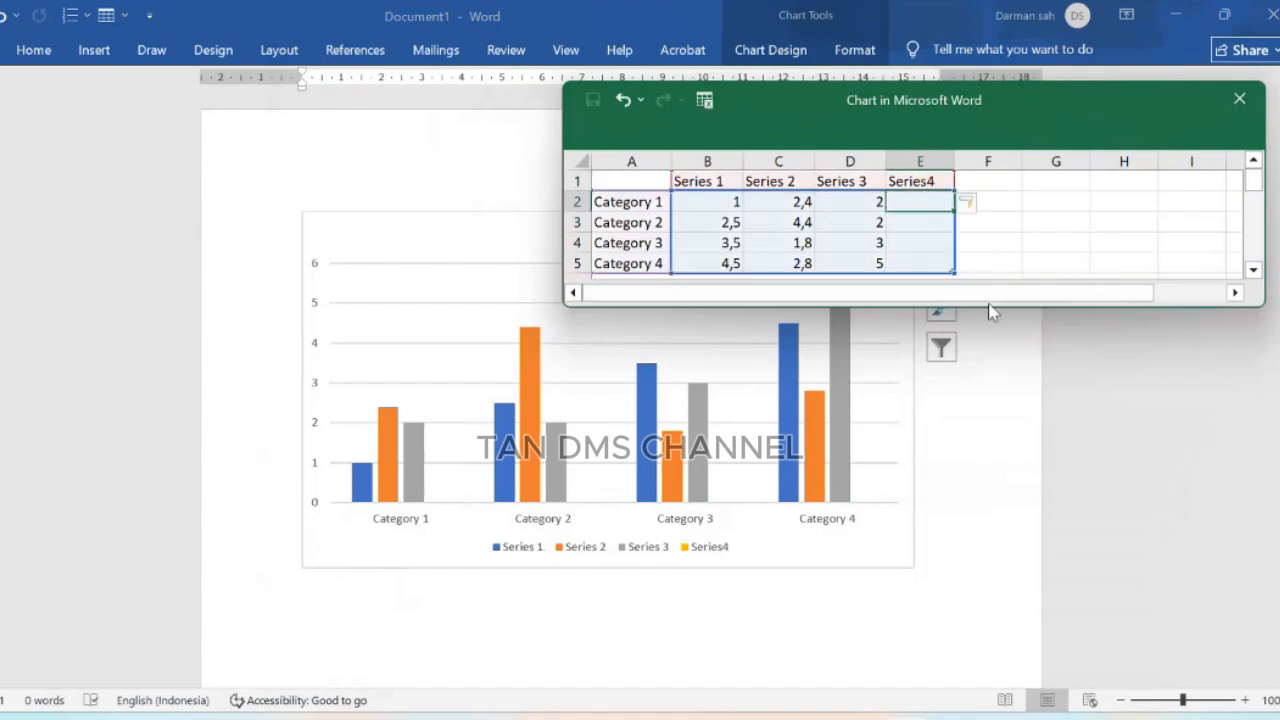
Step: Enter Series4 values 2, 3 and 1 for Categories 1 to 3
{"action": "type", "text": "2"}
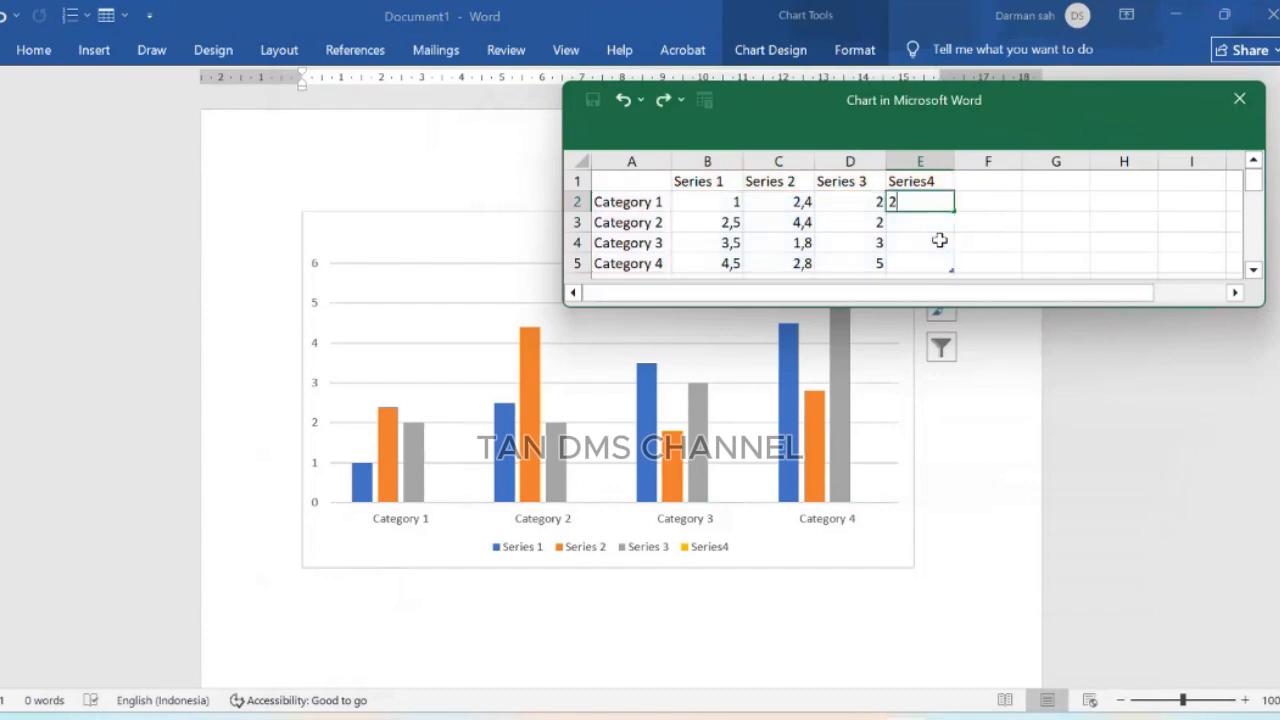
{"action": "key", "text": "Return"}
{"action": "type", "text": "3"}
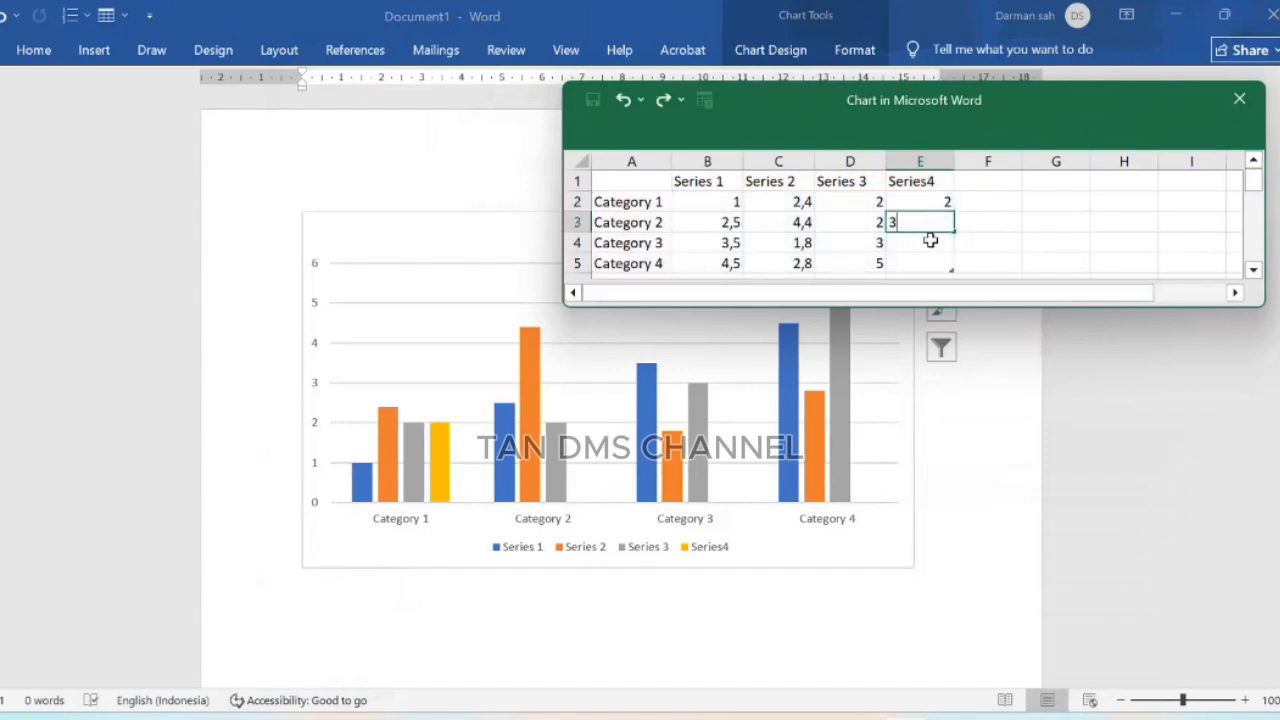
{"action": "key", "text": "Return"}
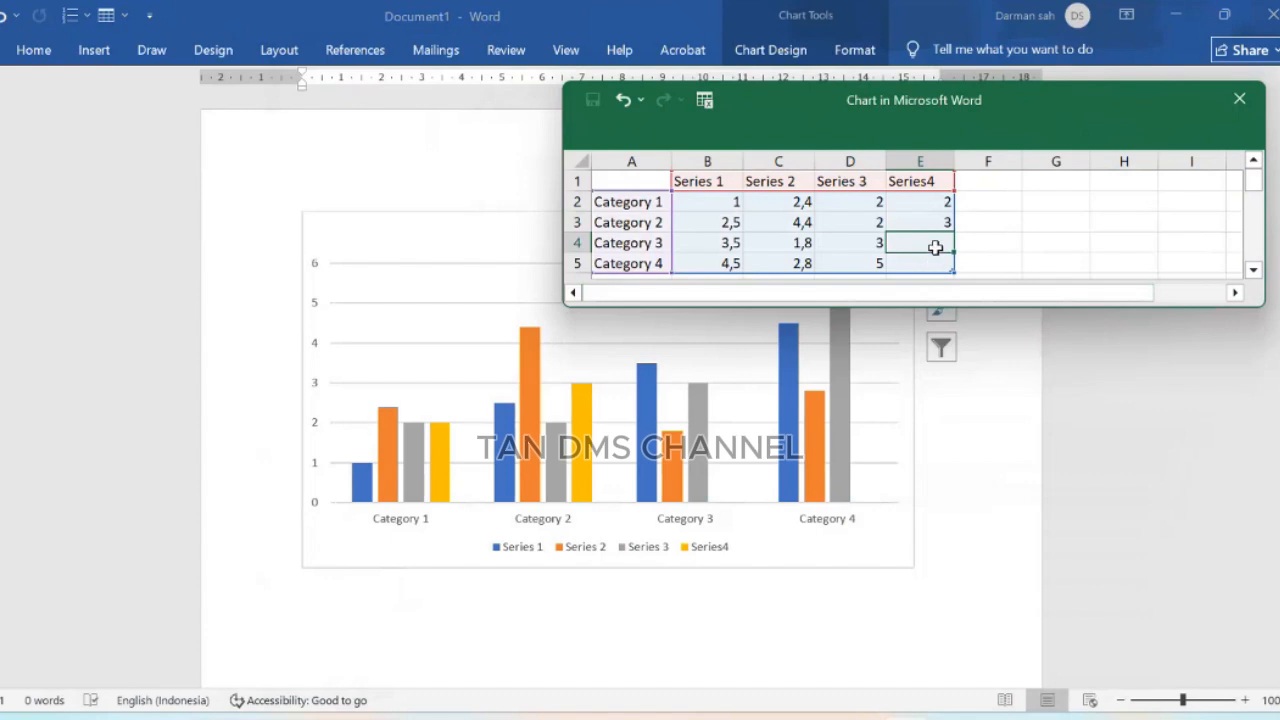
{"action": "type", "text": "1"}
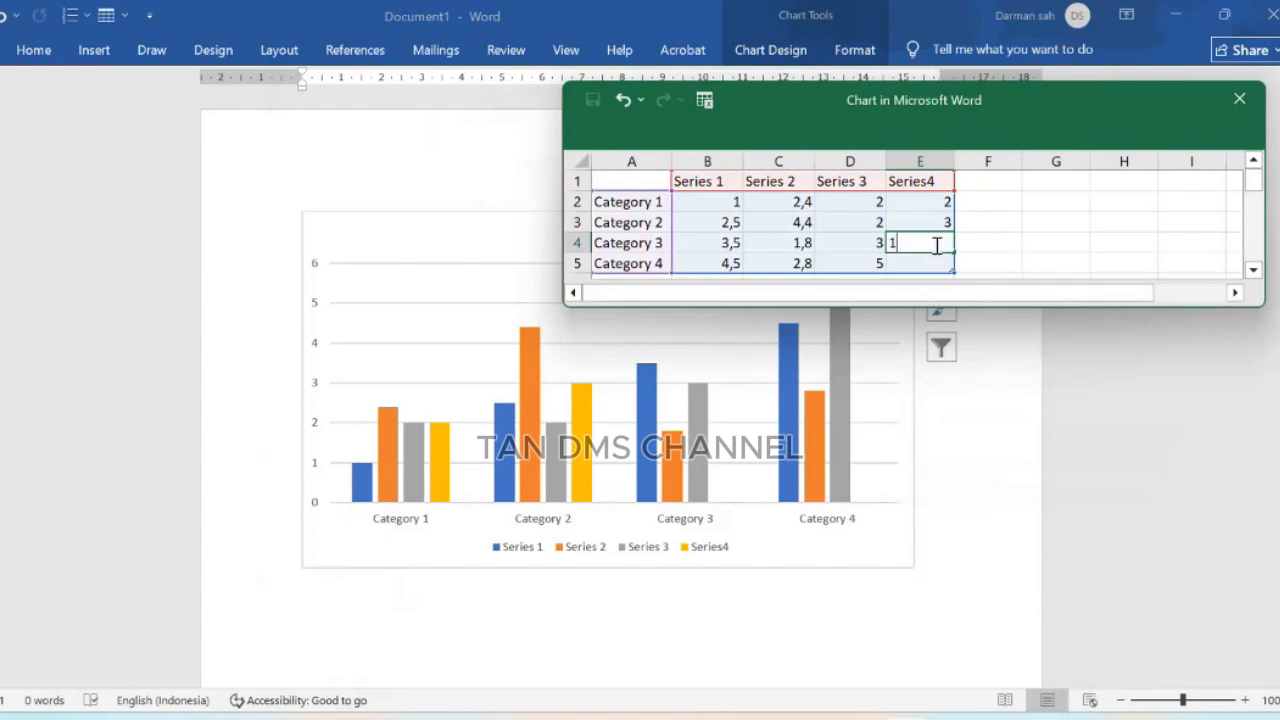
{"action": "left_click", "coordinate": [1066, 222]}
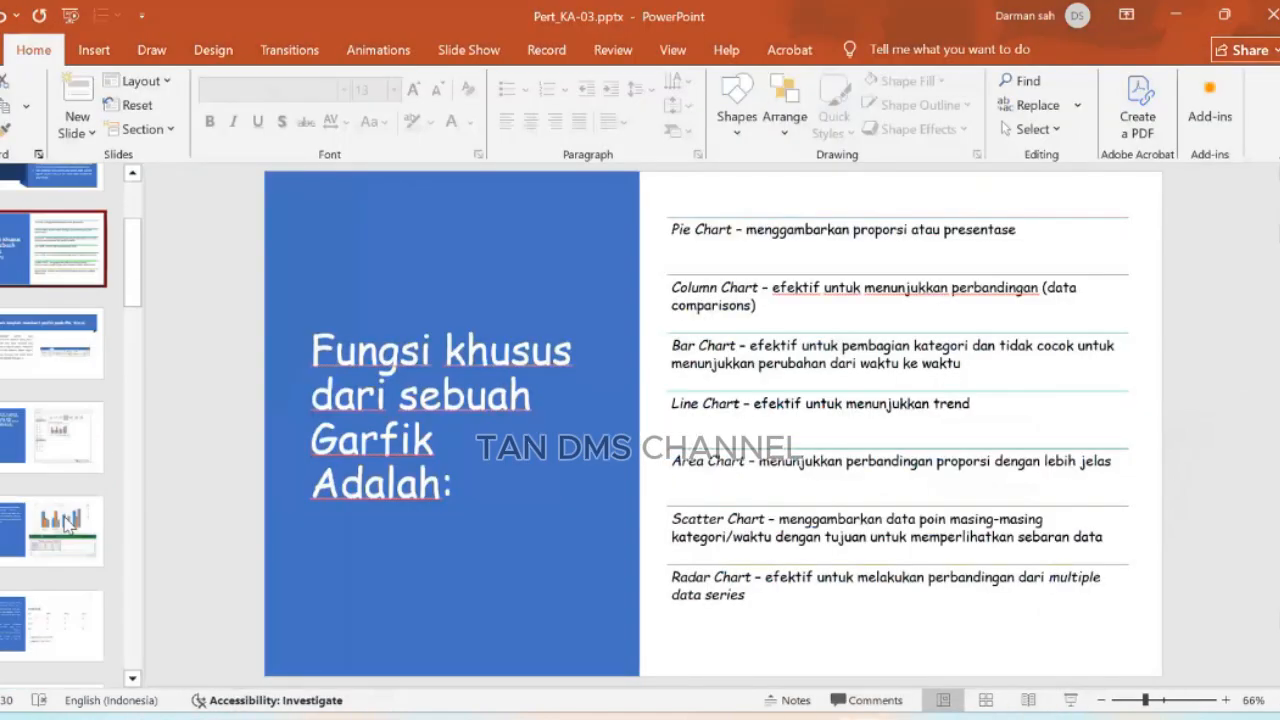
{"action": "scroll", "coordinate": [55, 400], "scroll_direction": "down", "scroll_amount": 1}
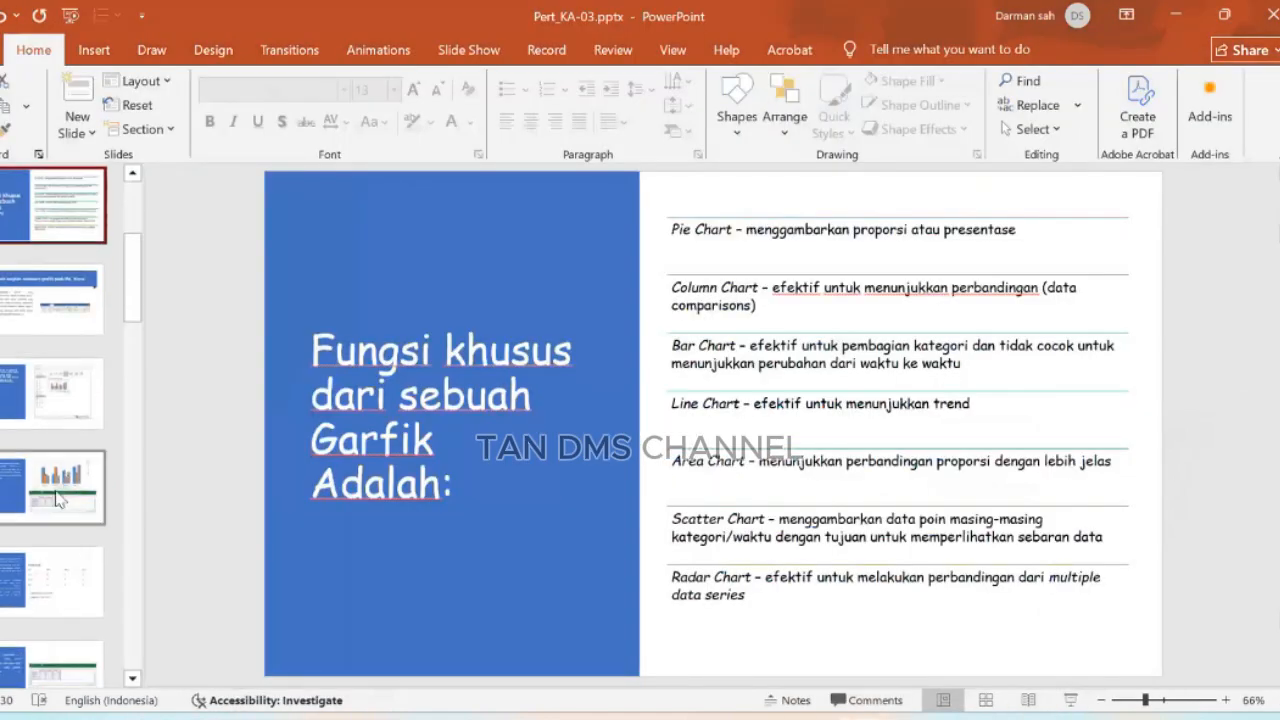
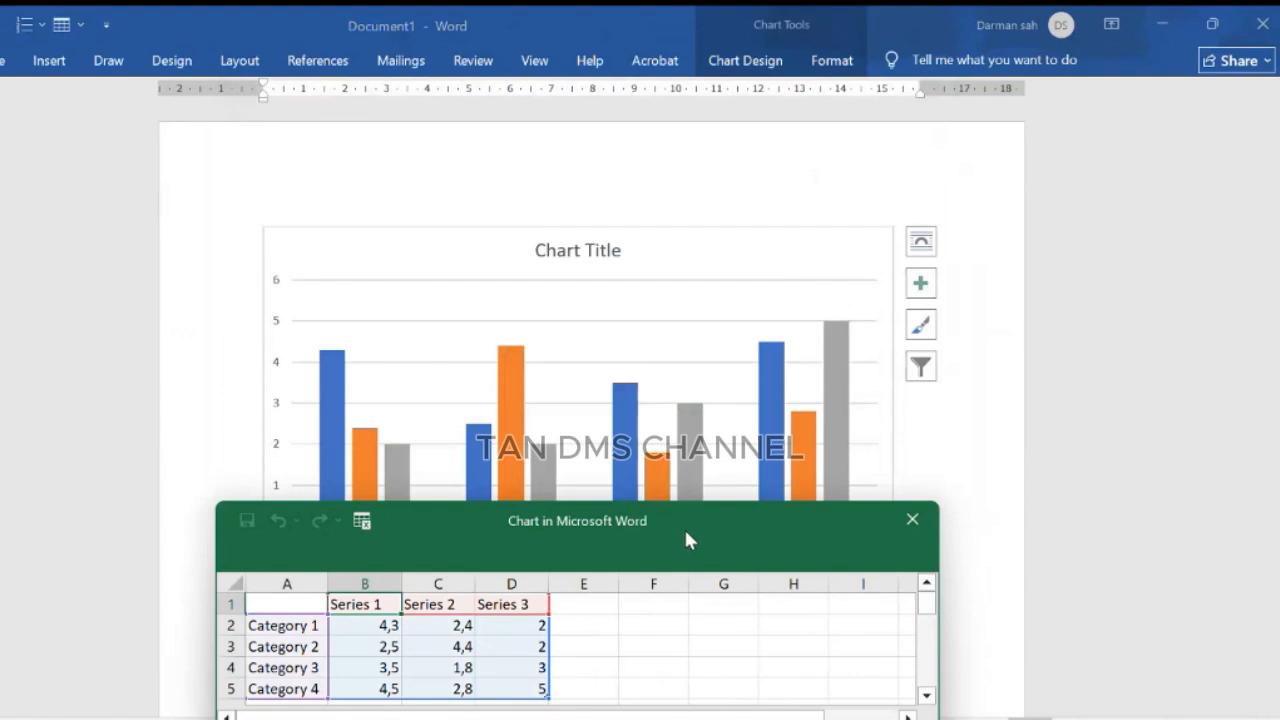
Step: Rename the categories to Bulan 1, Bulan 2 and Bulan 3 by entering Bulan 1 and filling it down
{"action": "left_click_drag", "start_coordinate": [689, 537], "coordinate": [962, 208]}
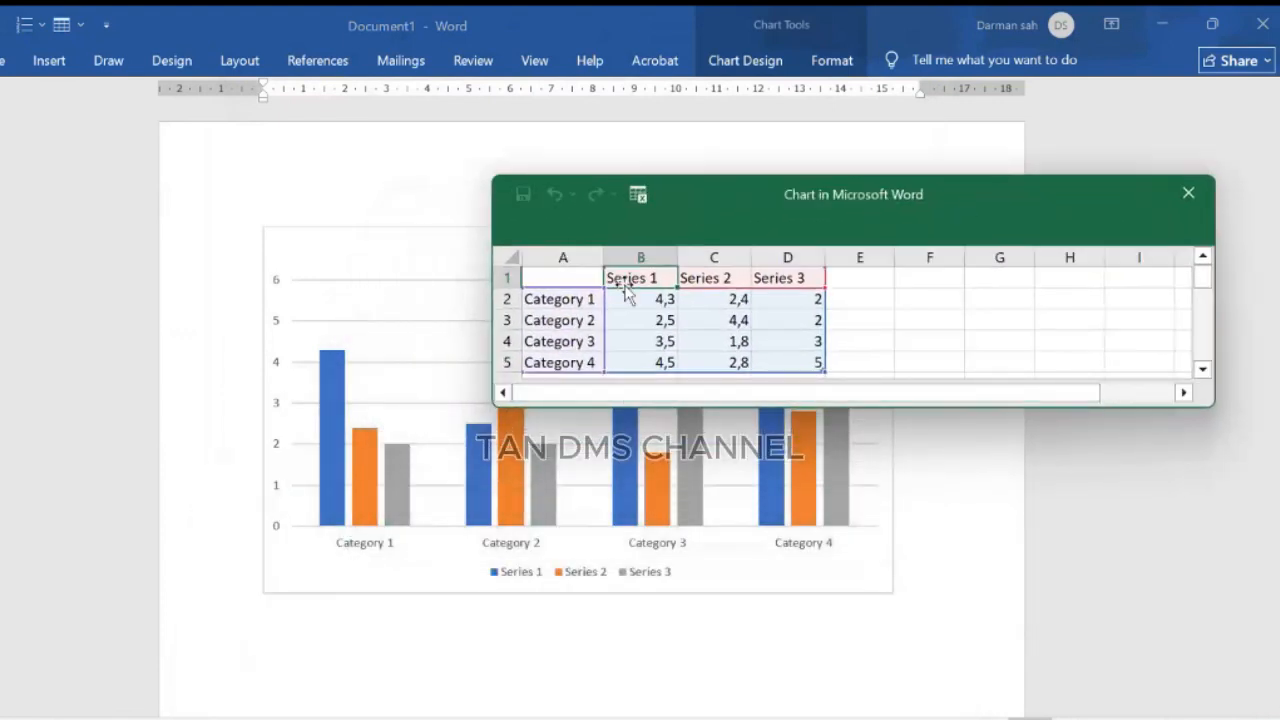
{"action": "left_click", "coordinate": [567, 300]}
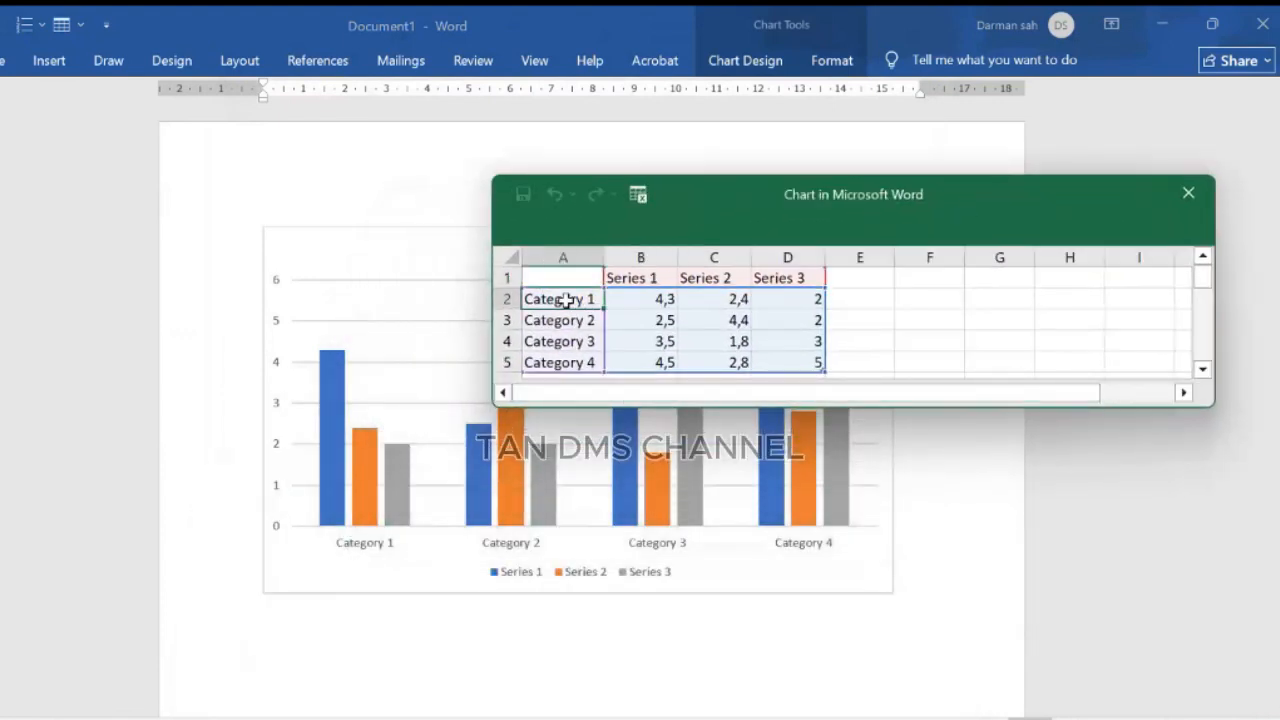
{"action": "type", "text": "Bul"}
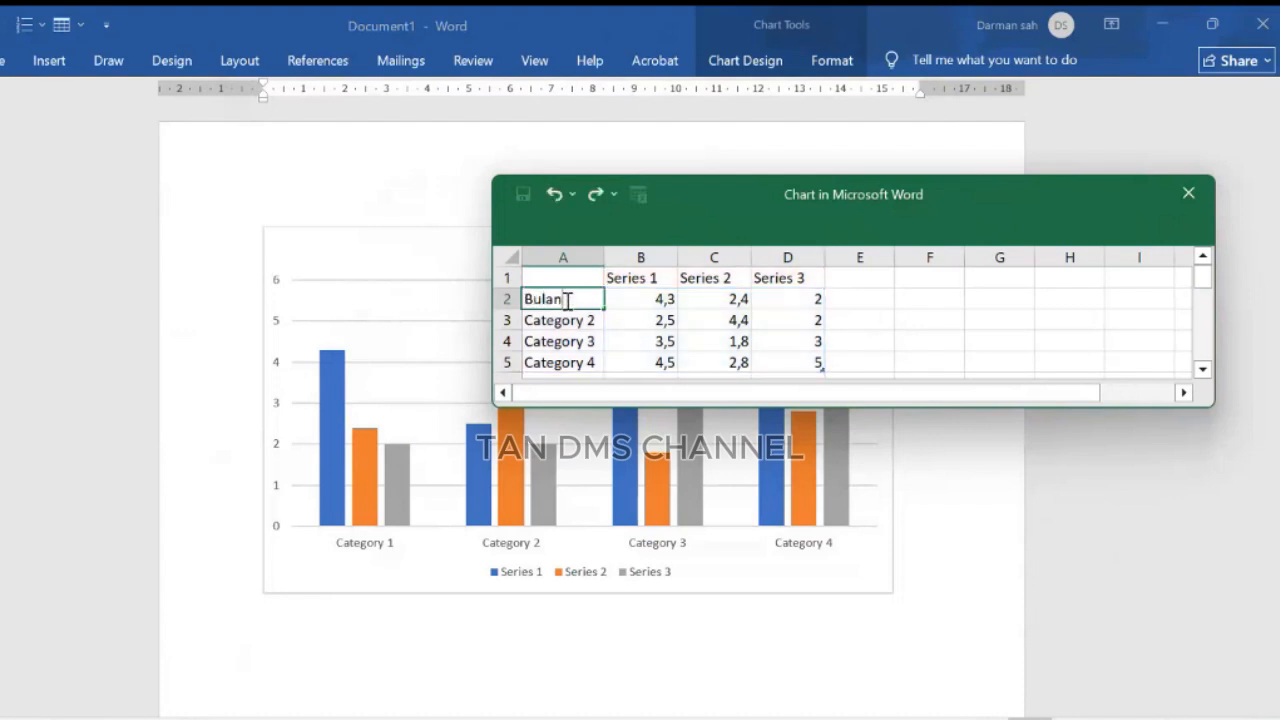
{"action": "type", "text": "an 1"}
{"action": "left_click_drag", "start_coordinate": [604, 312], "coordinate": [605, 352]}
Step: Delete the Category 4 table row and trim the chart data range to end at row 4
{"action": "left_click", "coordinate": [556, 363]}
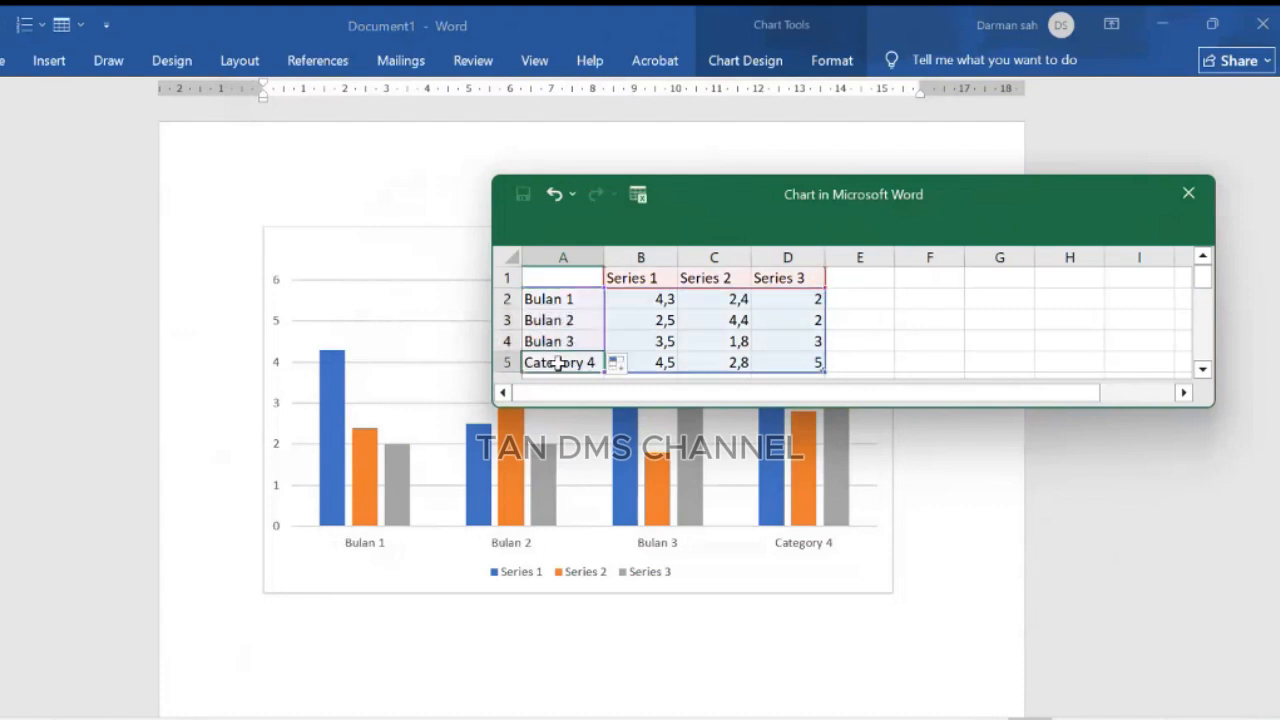
{"action": "right_click", "coordinate": [559, 368]}
{"action": "left_click", "coordinate": [551, 364]}
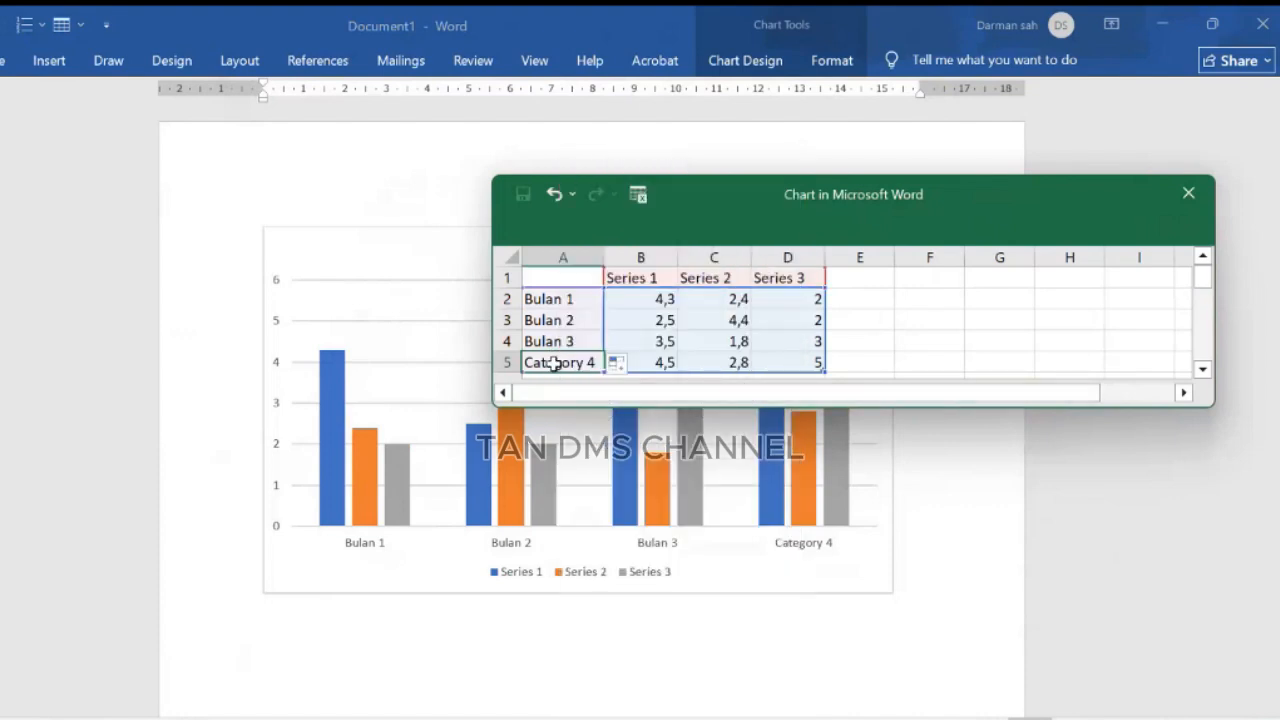
{"action": "right_click", "coordinate": [559, 368]}
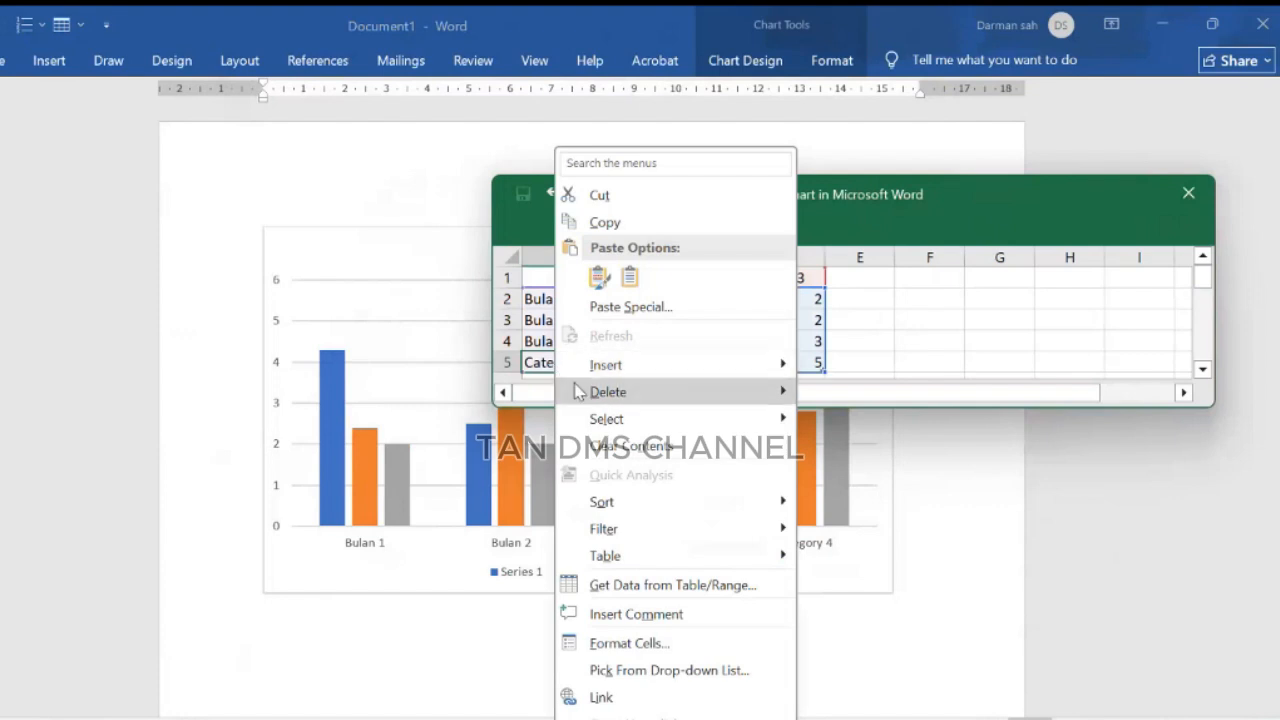
{"action": "mouse_move", "coordinate": [582, 387]}
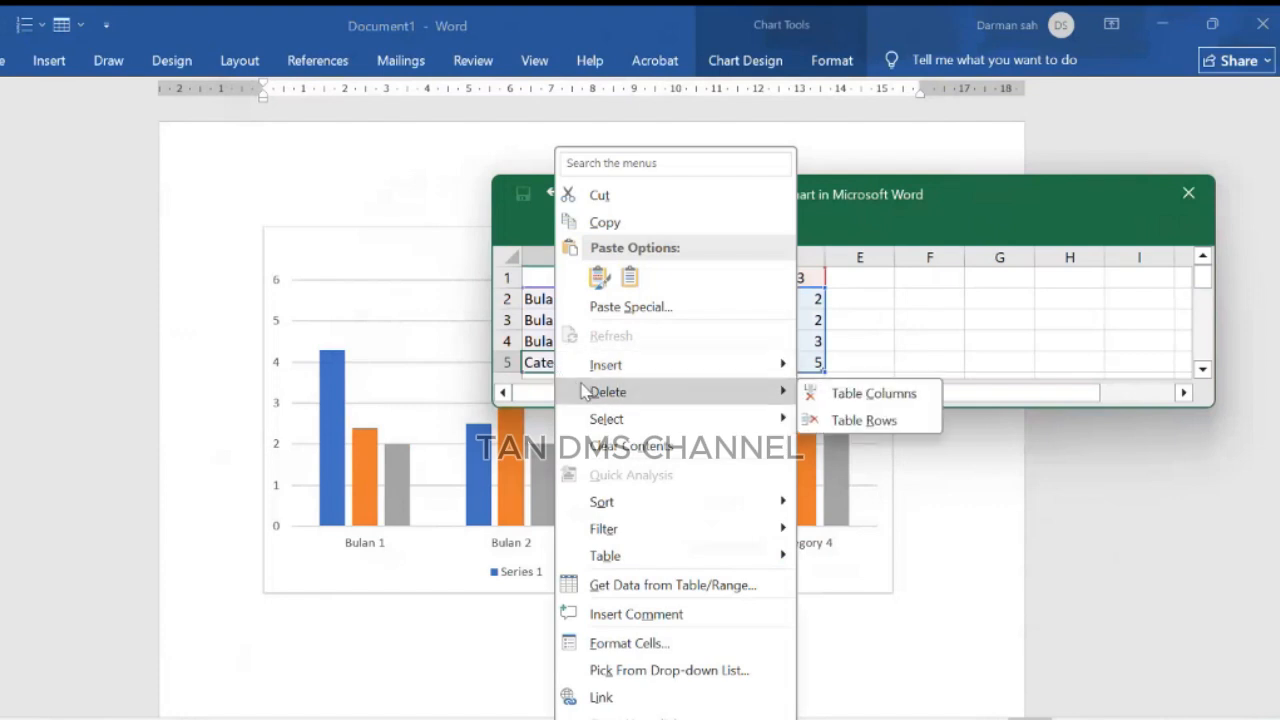
{"action": "left_click", "coordinate": [845, 421]}
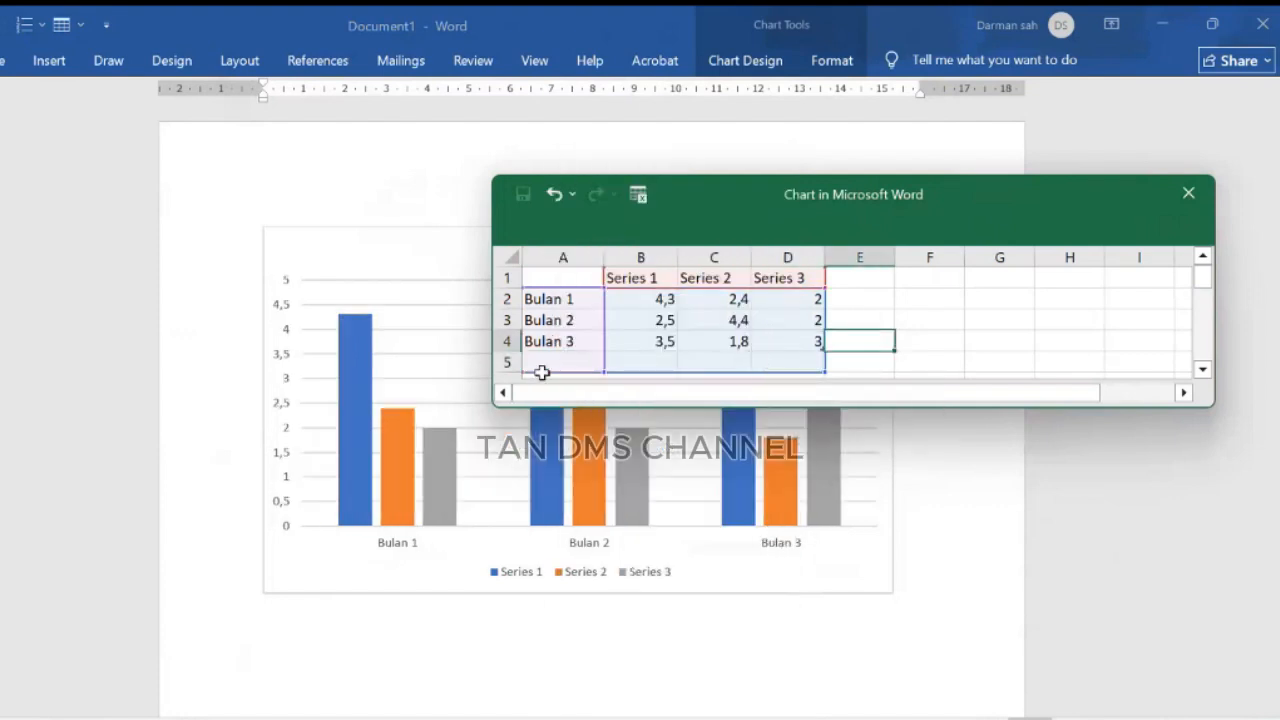
{"action": "left_click_drag", "start_coordinate": [543, 366], "coordinate": [790, 362]}
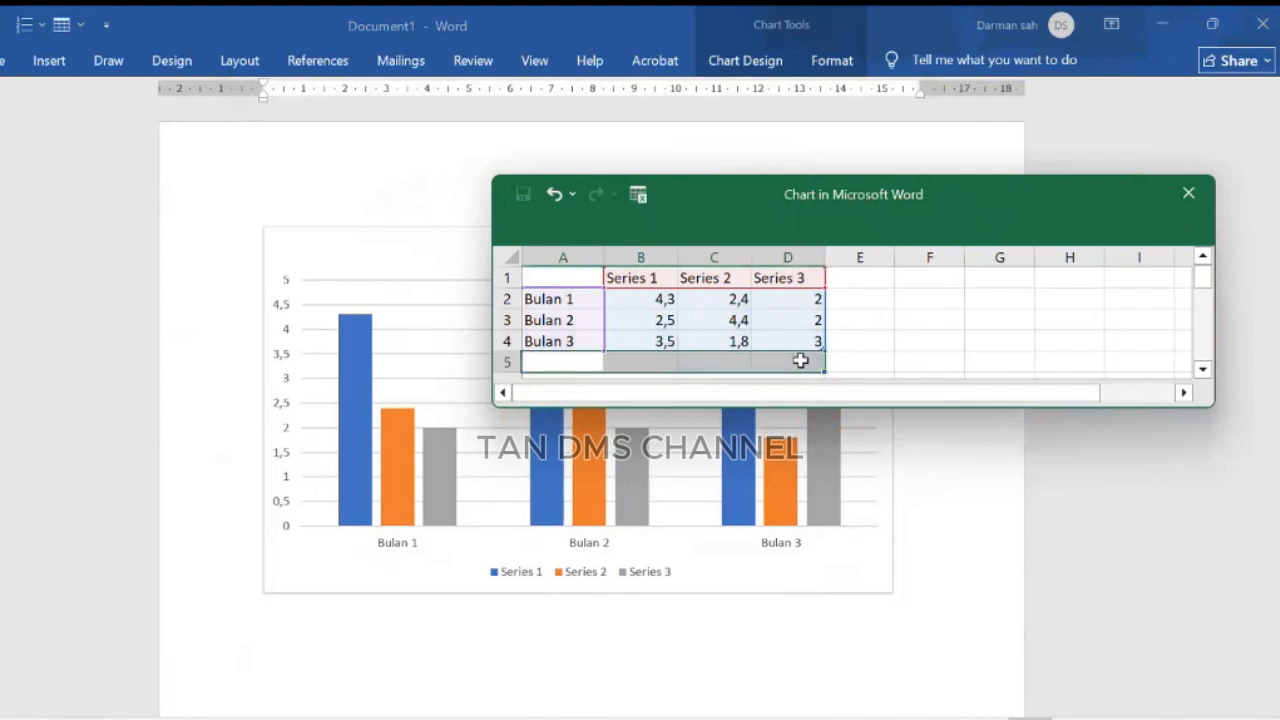
{"action": "left_click", "coordinate": [869, 343]}
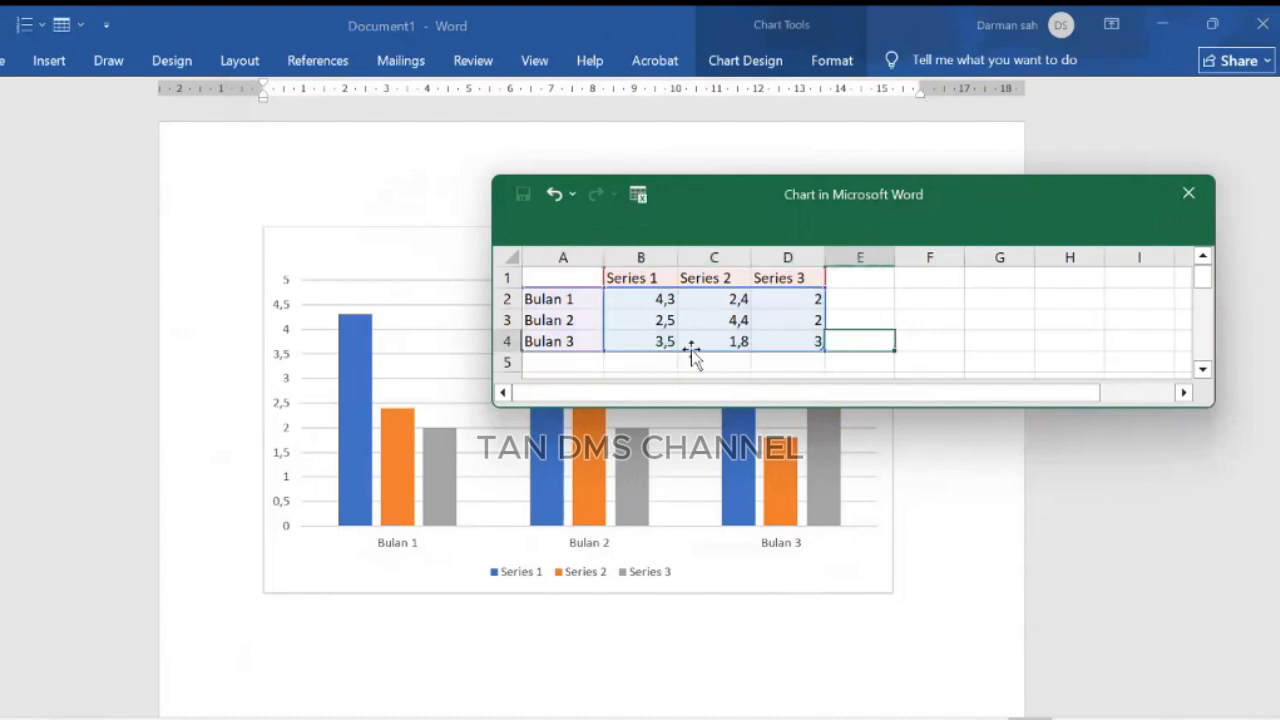
Step: Rename the Series 1 header to Toko
{"action": "left_click", "coordinate": [640, 277]}
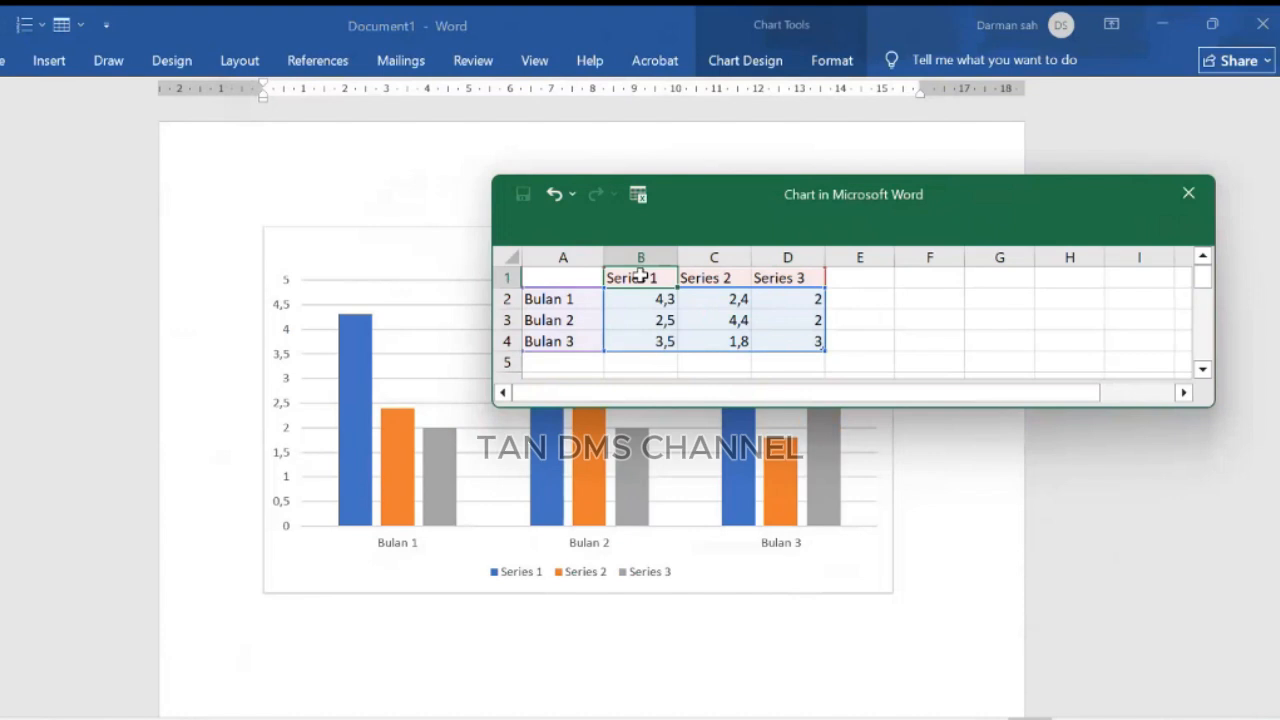
{"action": "type", "text": "T"}
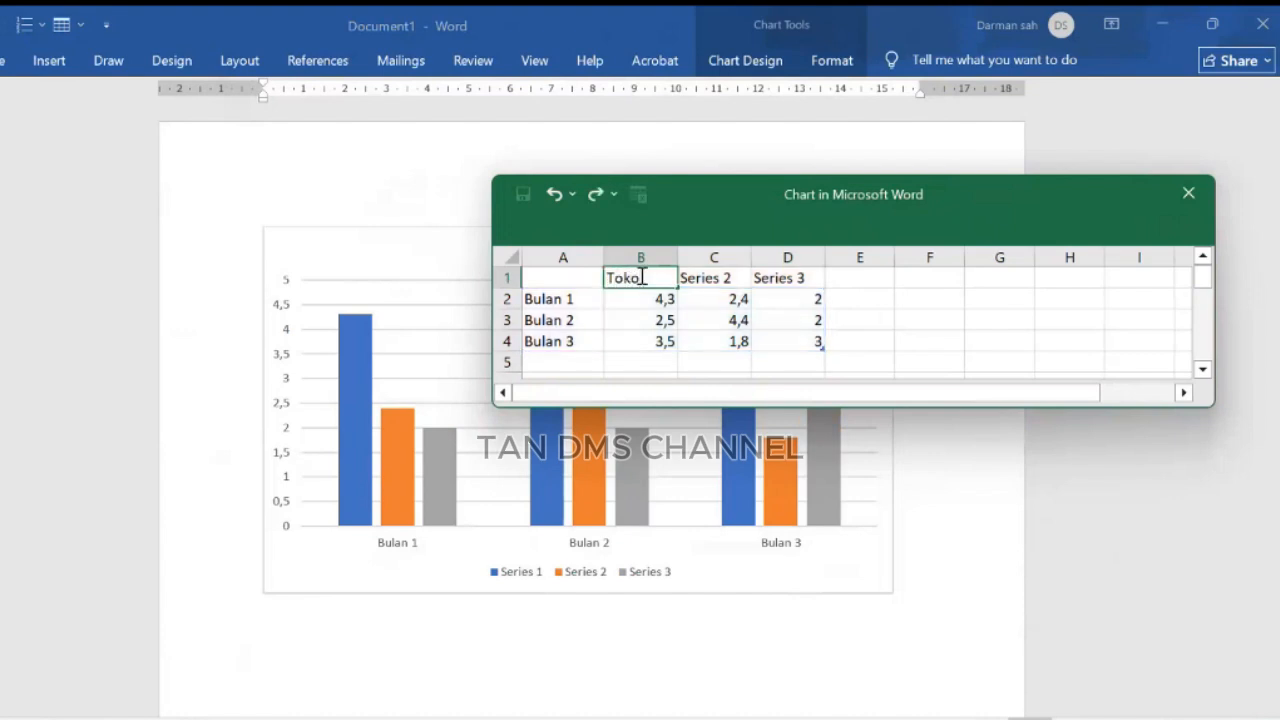
{"action": "type", "text": "oko"}
{"action": "key", "text": "Tab"}
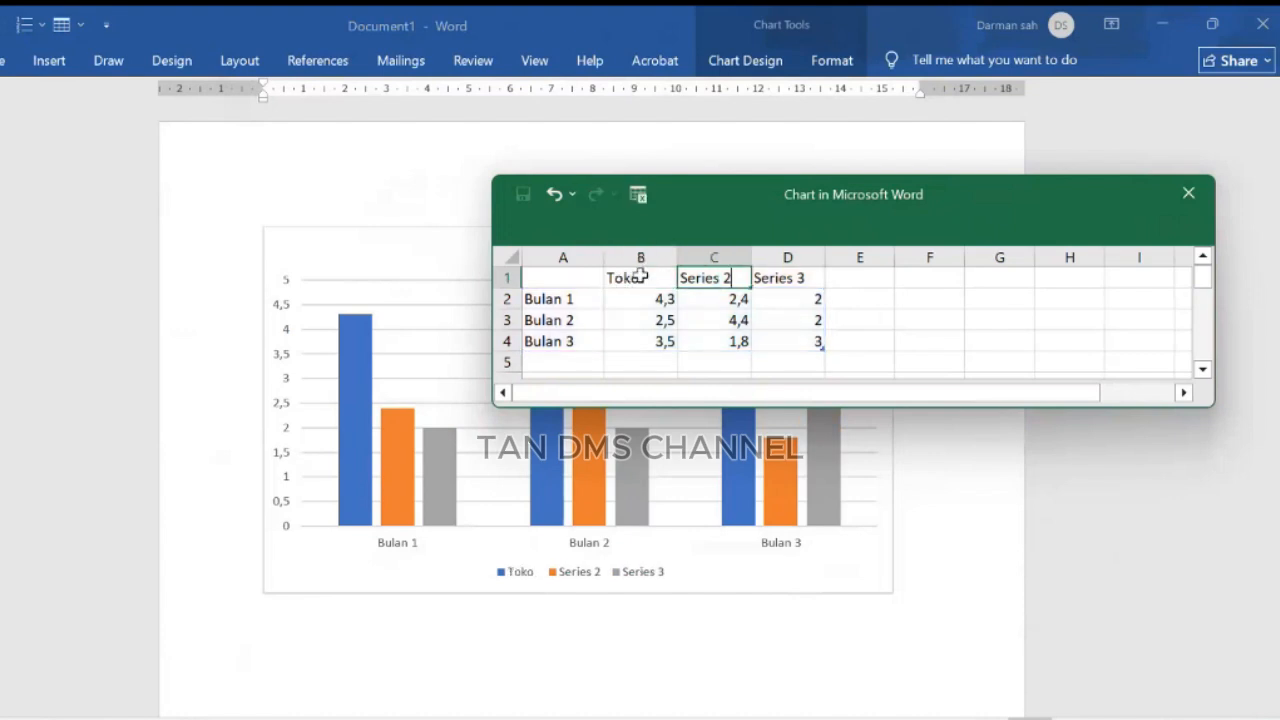
Step: Rename the Series 2 header to Toko B
{"action": "type", "text": "t"}
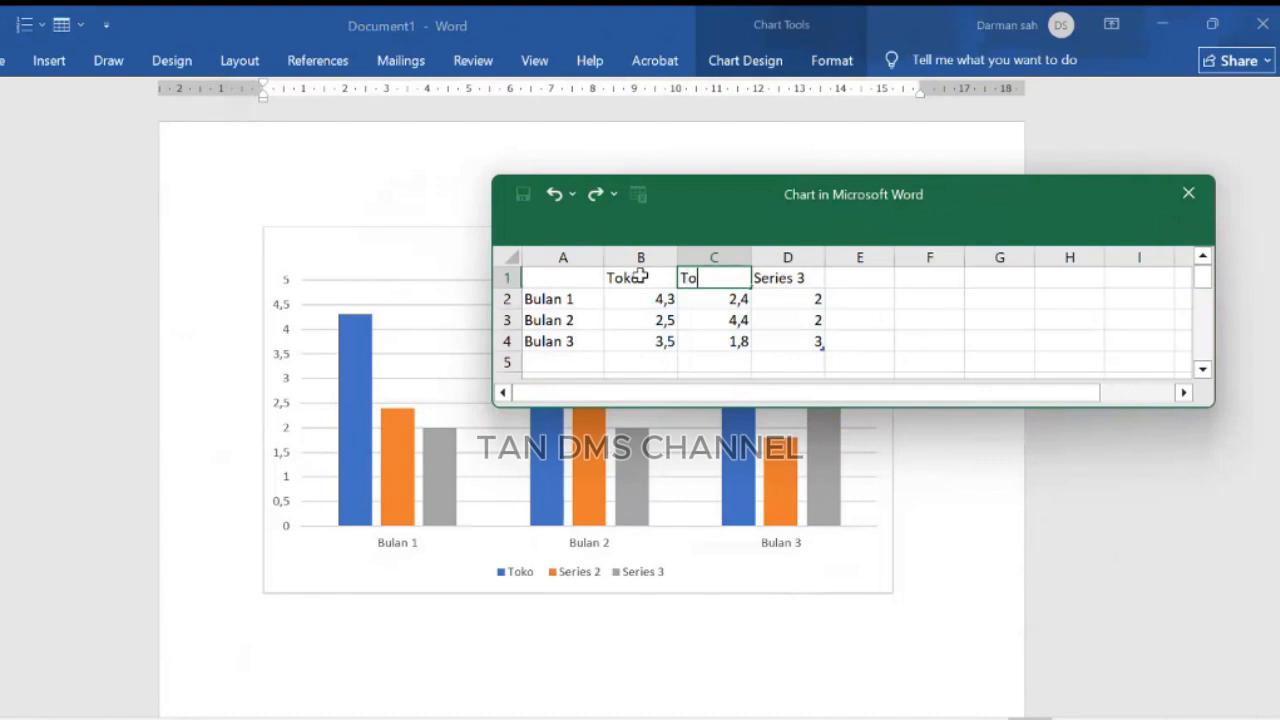
{"action": "type", "text": "oko 2"}
{"action": "key", "text": "Tab"}
{"action": "type", "text": "b"}
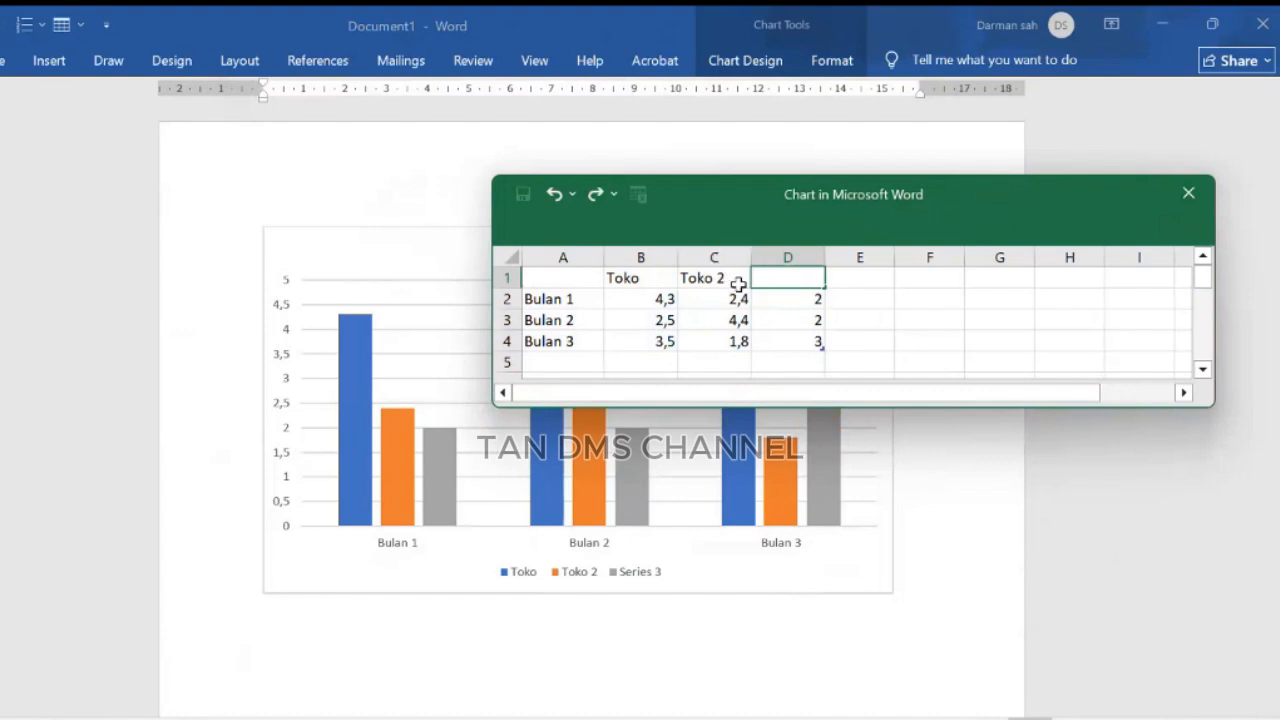
{"action": "left_click", "coordinate": [738, 281]}
{"action": "key", "text": "BackSpace"}
{"action": "key", "text": "BackSpace"}
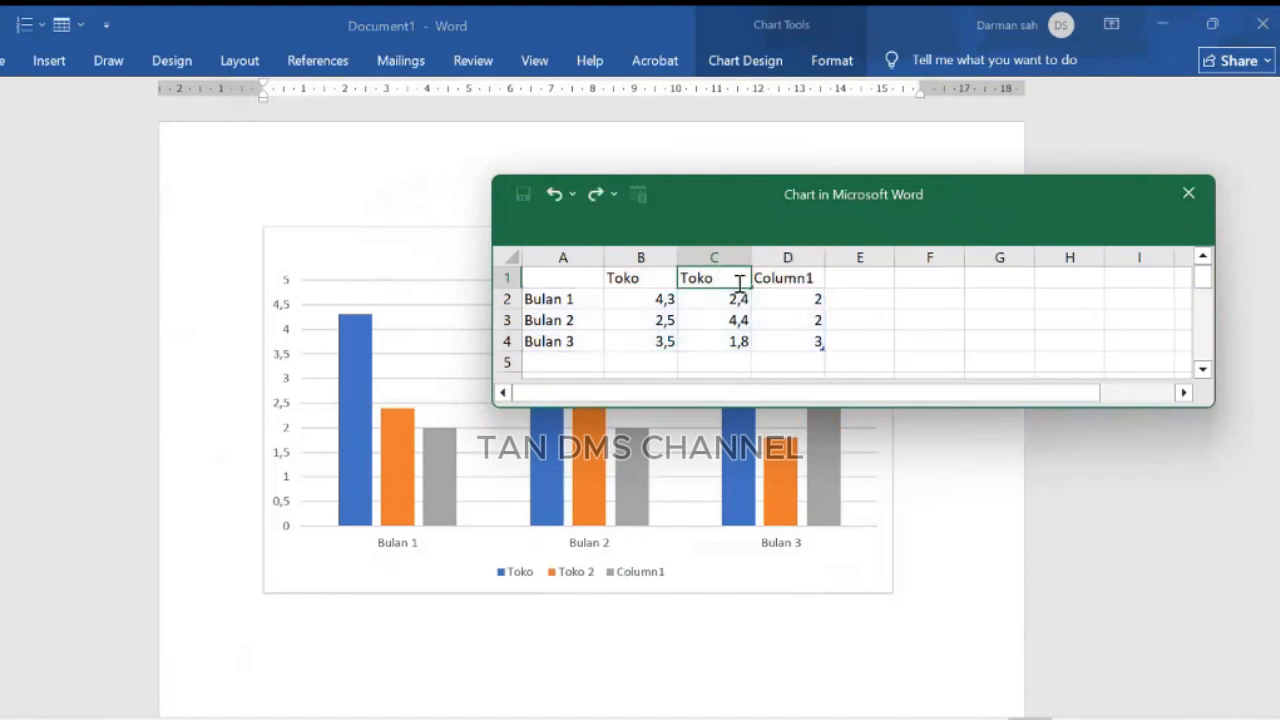
{"action": "type", "text": "B"}
Step: Rename the first and third series headers to Toko A and Toko C
{"action": "left_click", "coordinate": [668, 281]}
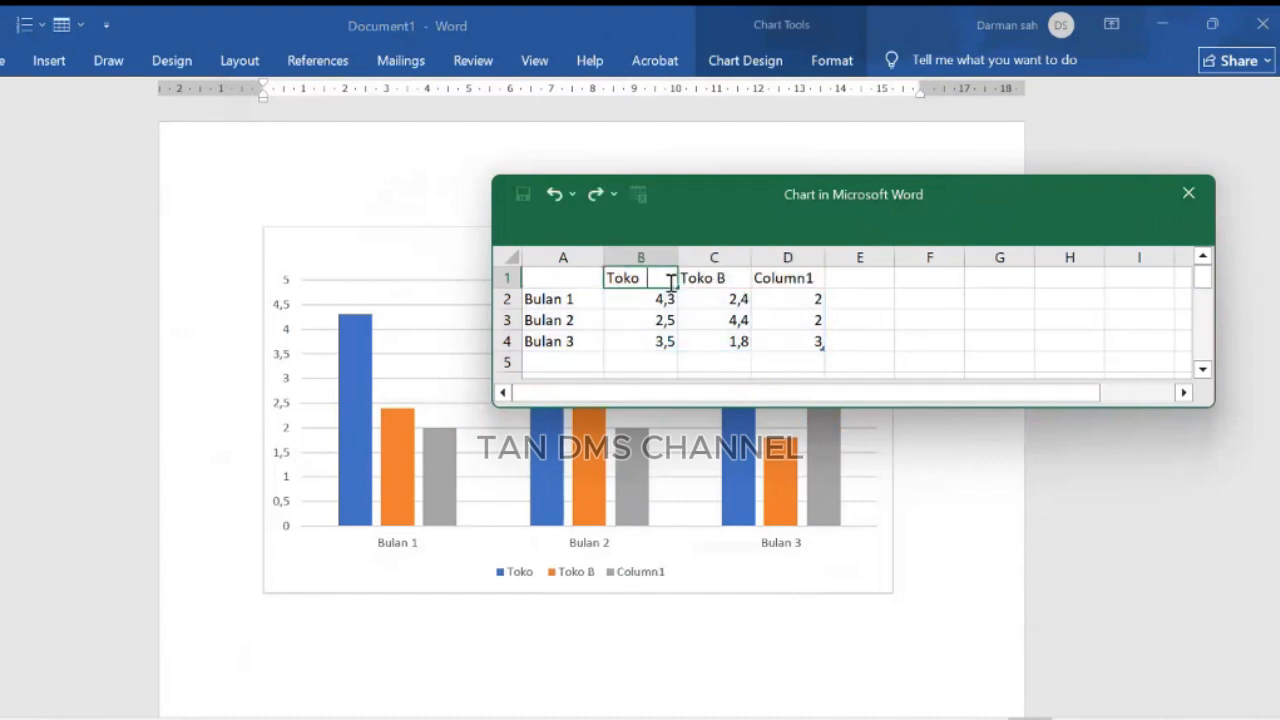
{"action": "type", "text": "A"}
{"action": "left_click", "coordinate": [815, 283]}
{"action": "type", "text": "Toko"}
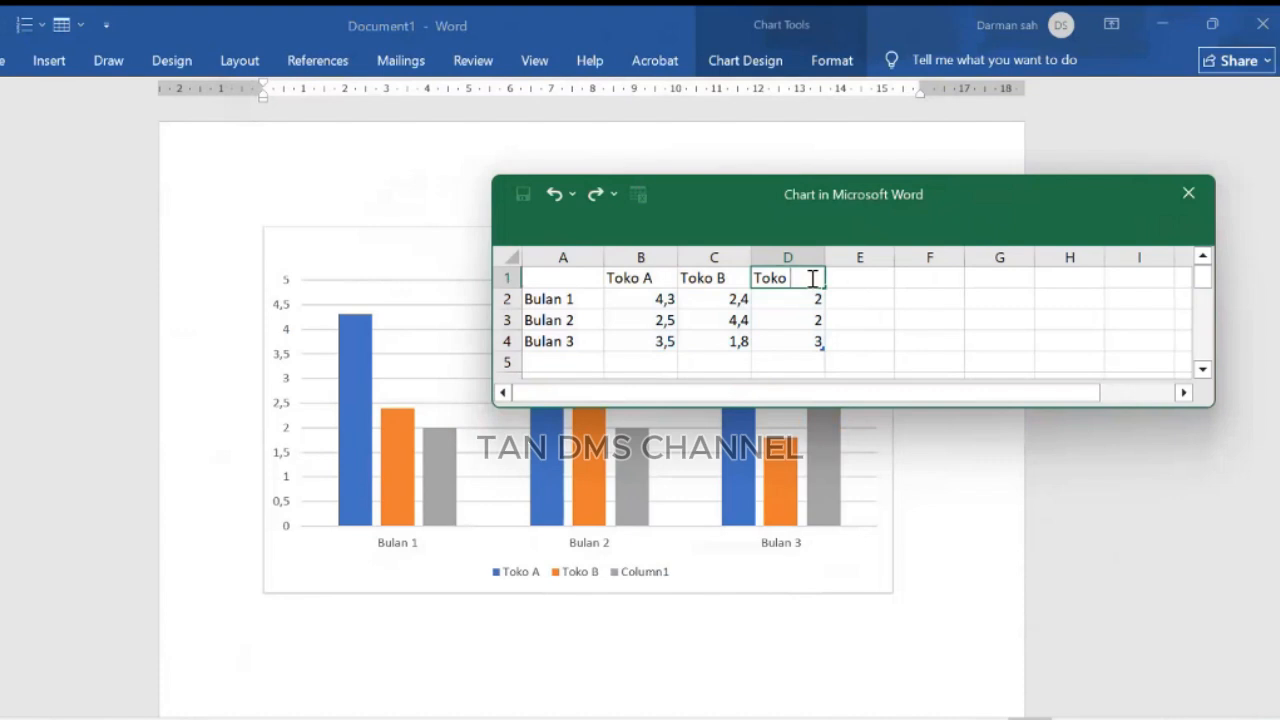
{"action": "type", "text": " C"}
{"action": "left_click", "coordinate": [931, 320]}
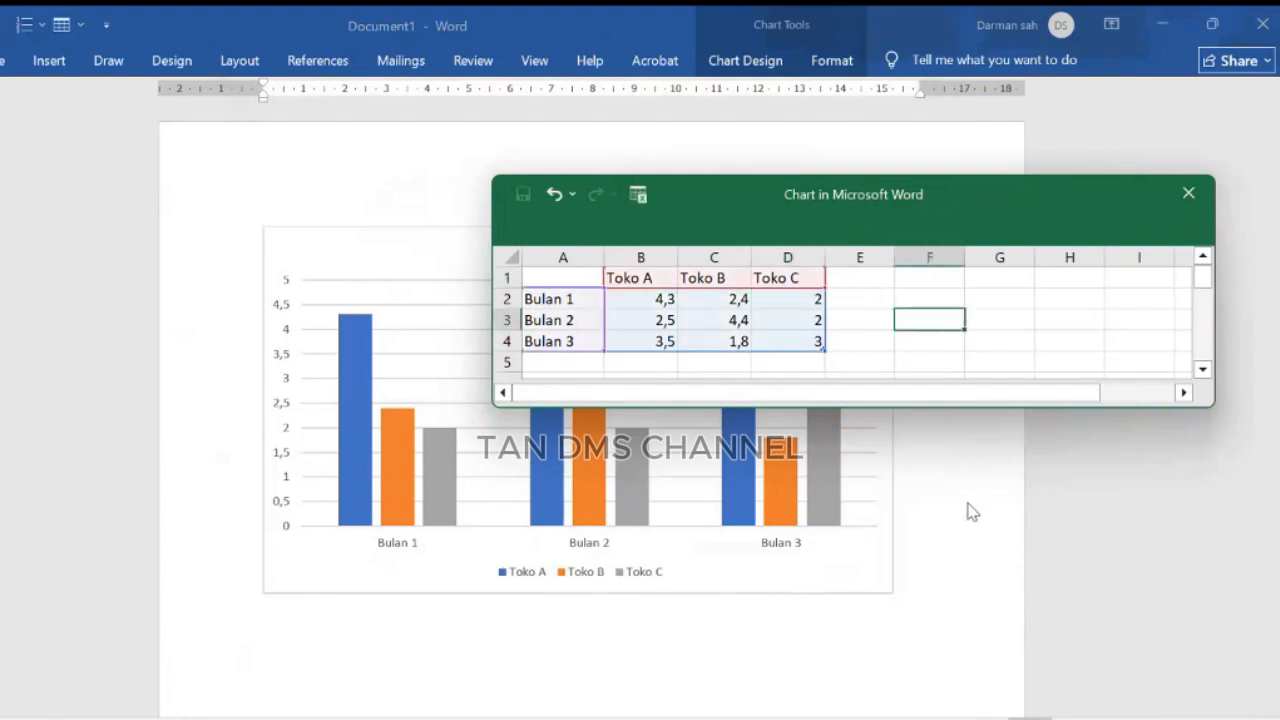
Step: Close the chart data sheet
{"action": "left_click", "coordinate": [968, 512]}
{"action": "left_click_drag", "start_coordinate": [956, 214], "coordinate": [992, 186]}
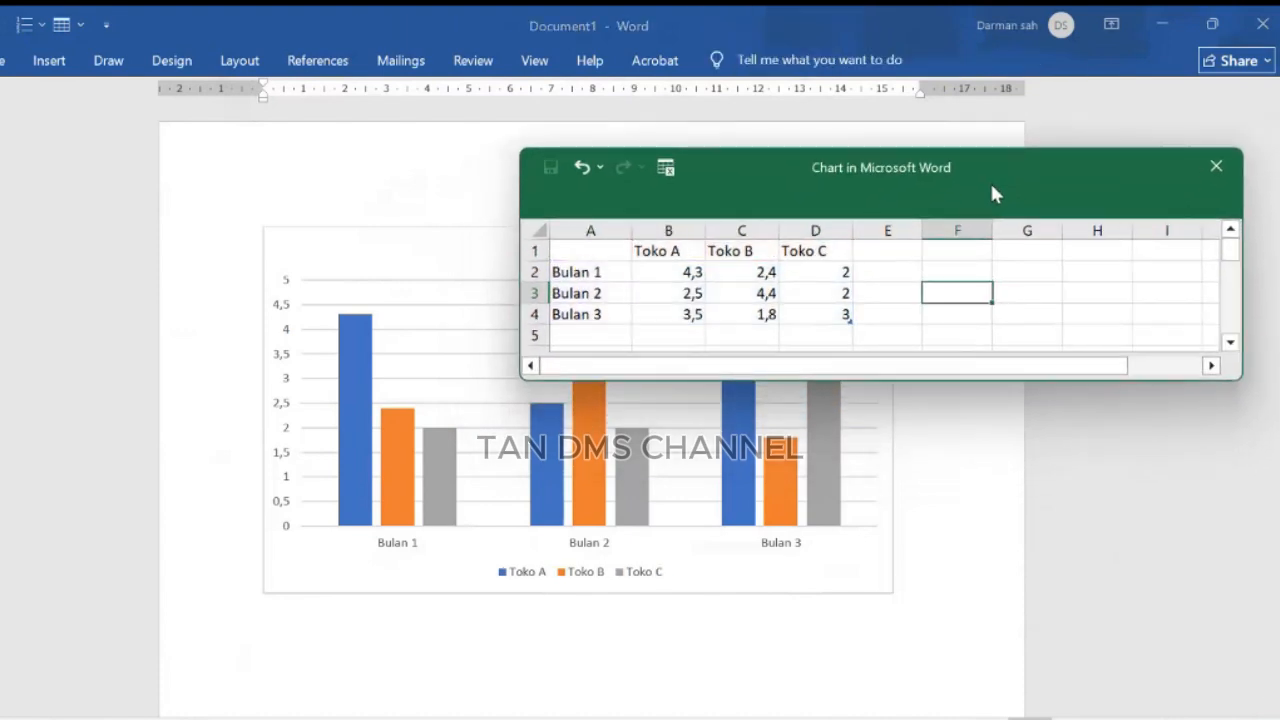
{"action": "left_click", "coordinate": [1215, 168]}
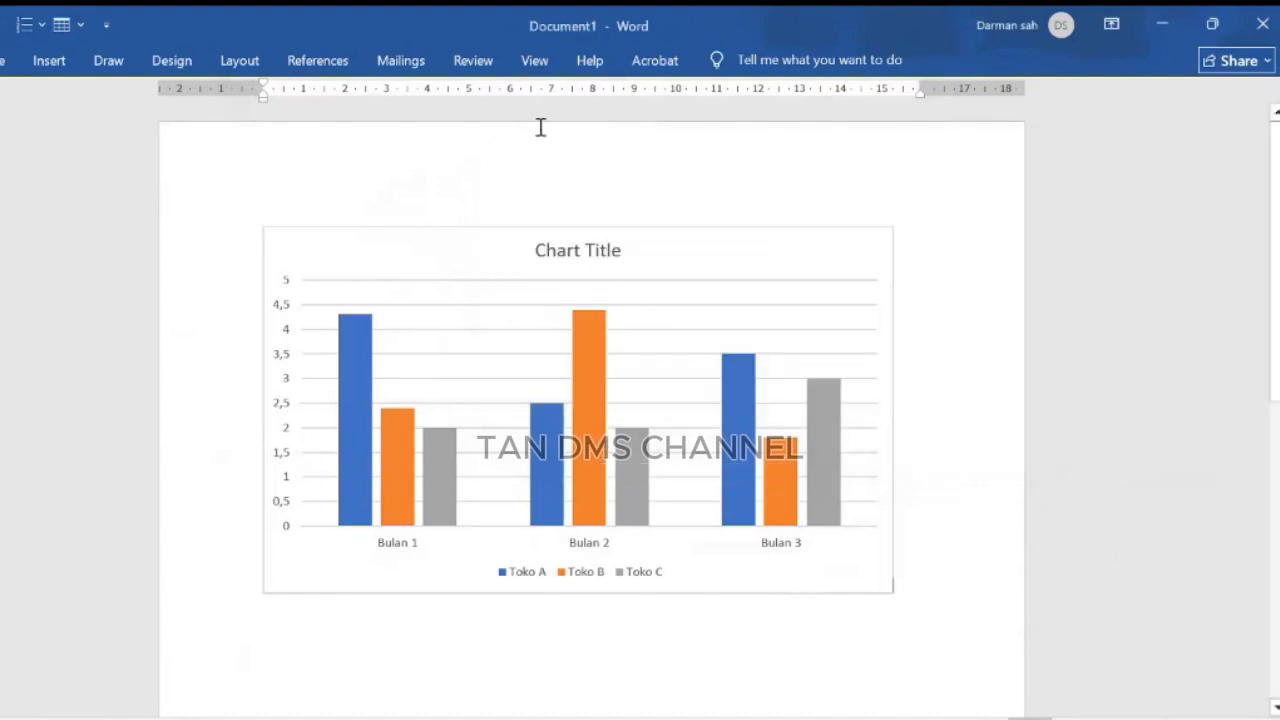
Step: Select the chart and reopen its data sheet with Edit Data
{"action": "left_click", "coordinate": [55, 63]}
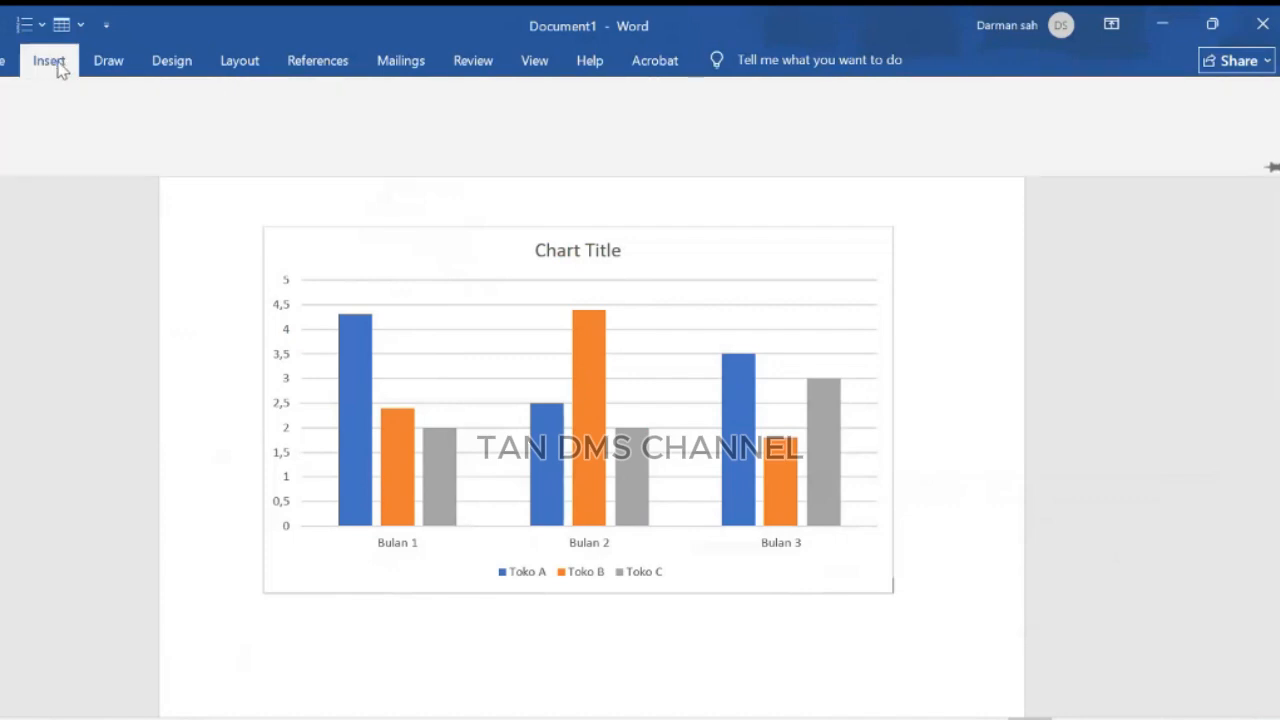
{"action": "left_click", "coordinate": [828, 332]}
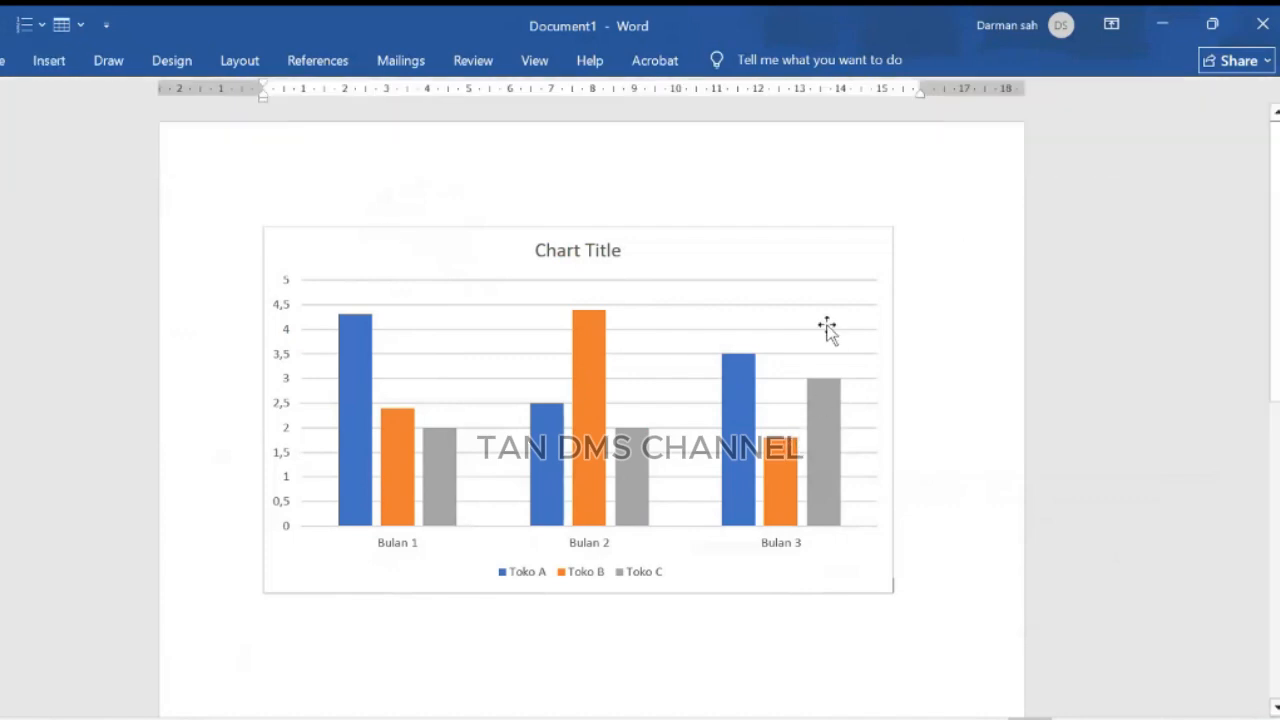
{"action": "left_click", "coordinate": [746, 274]}
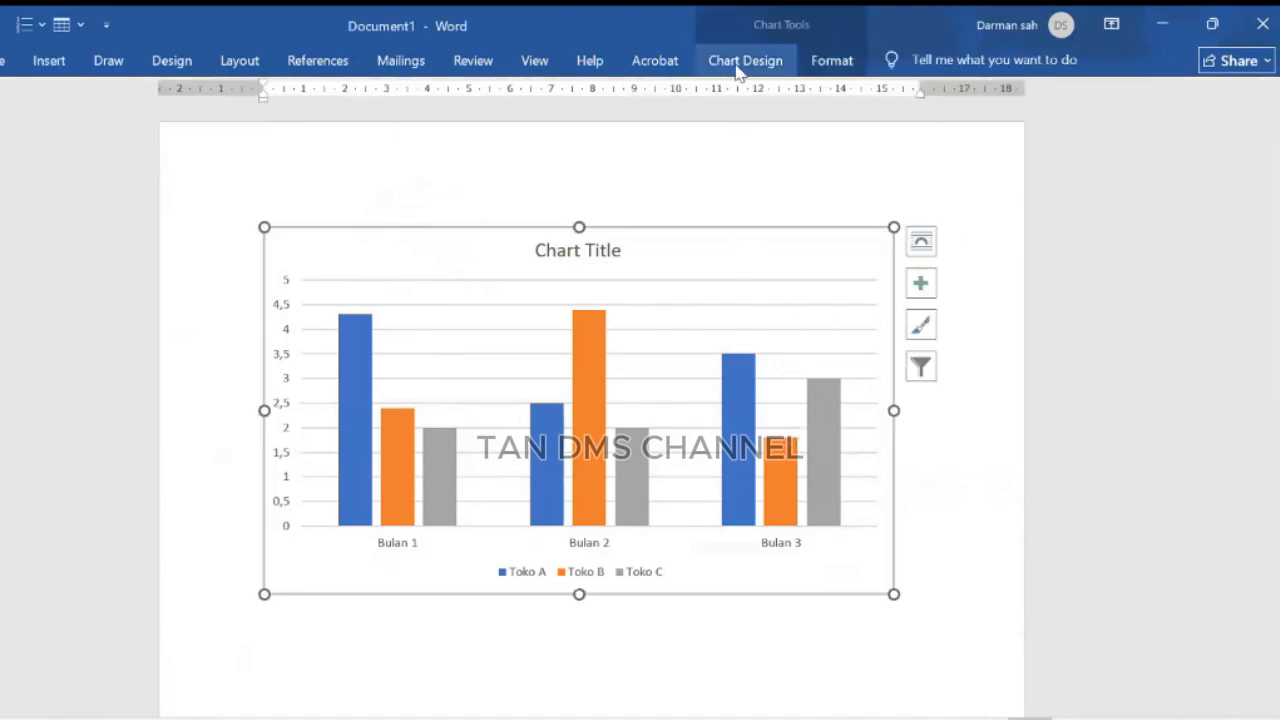
{"action": "left_click", "coordinate": [742, 64]}
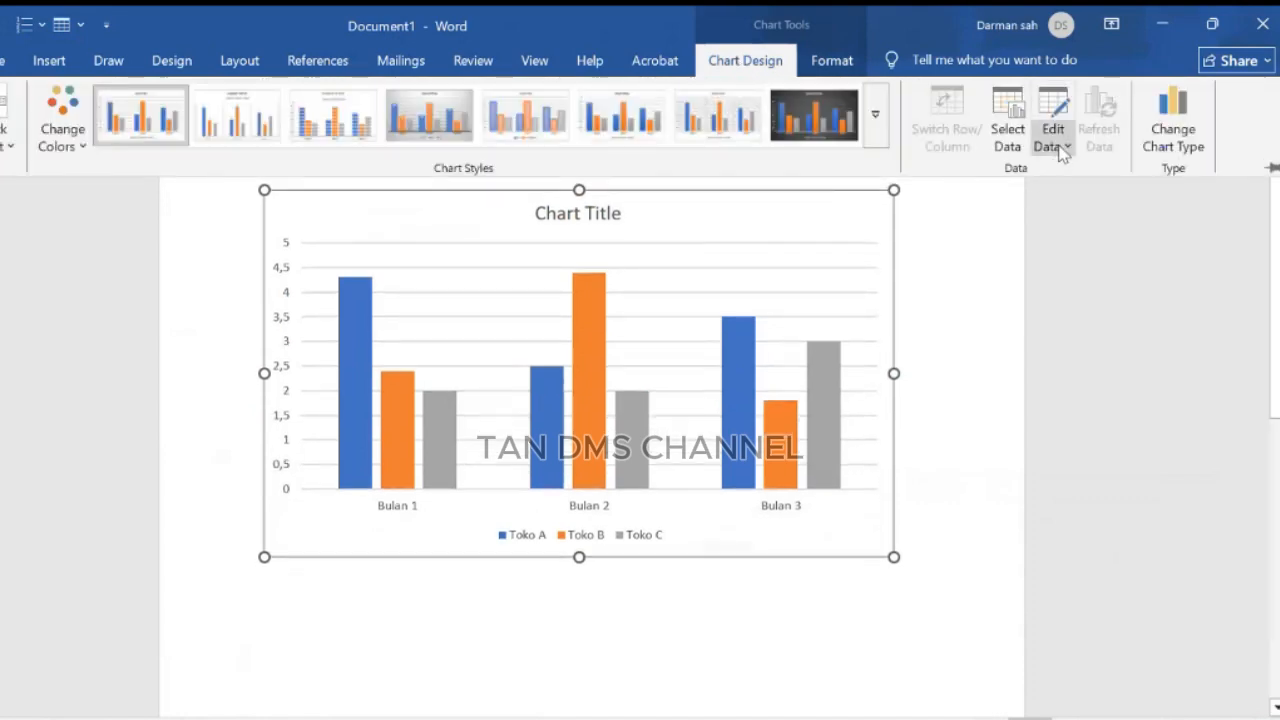
{"action": "left_click", "coordinate": [1063, 150]}
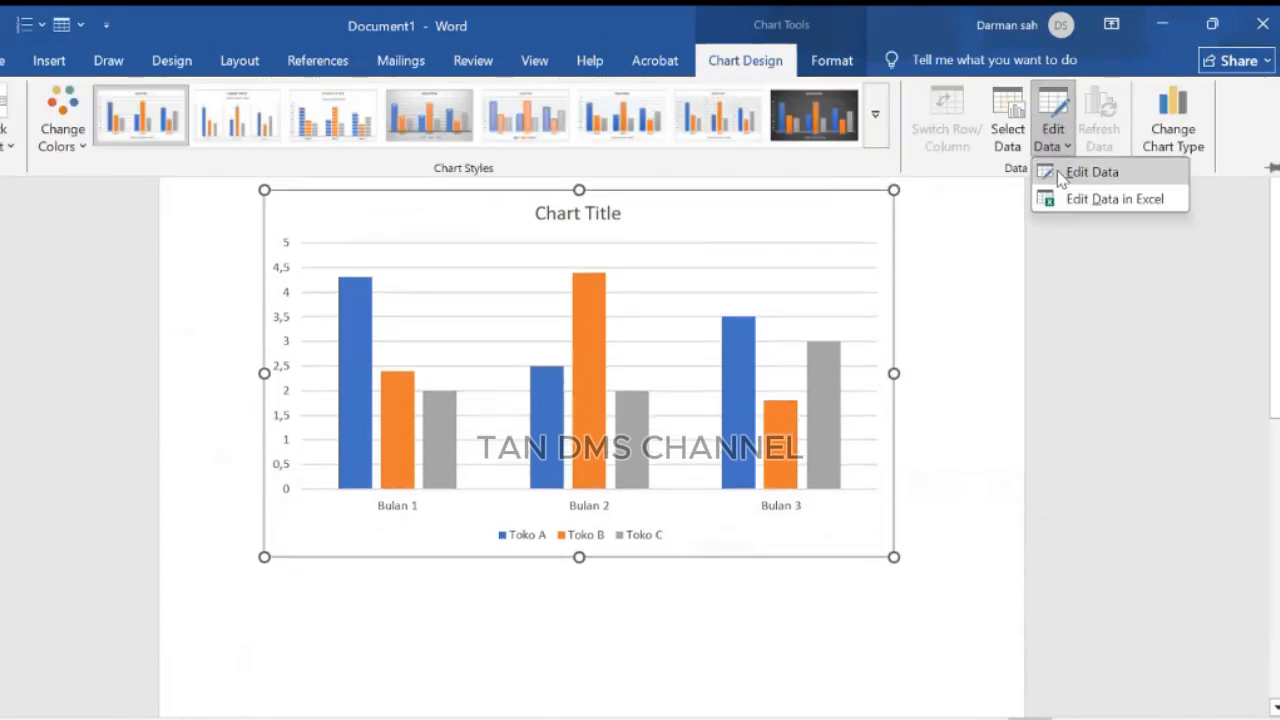
{"action": "left_click", "coordinate": [1057, 172]}
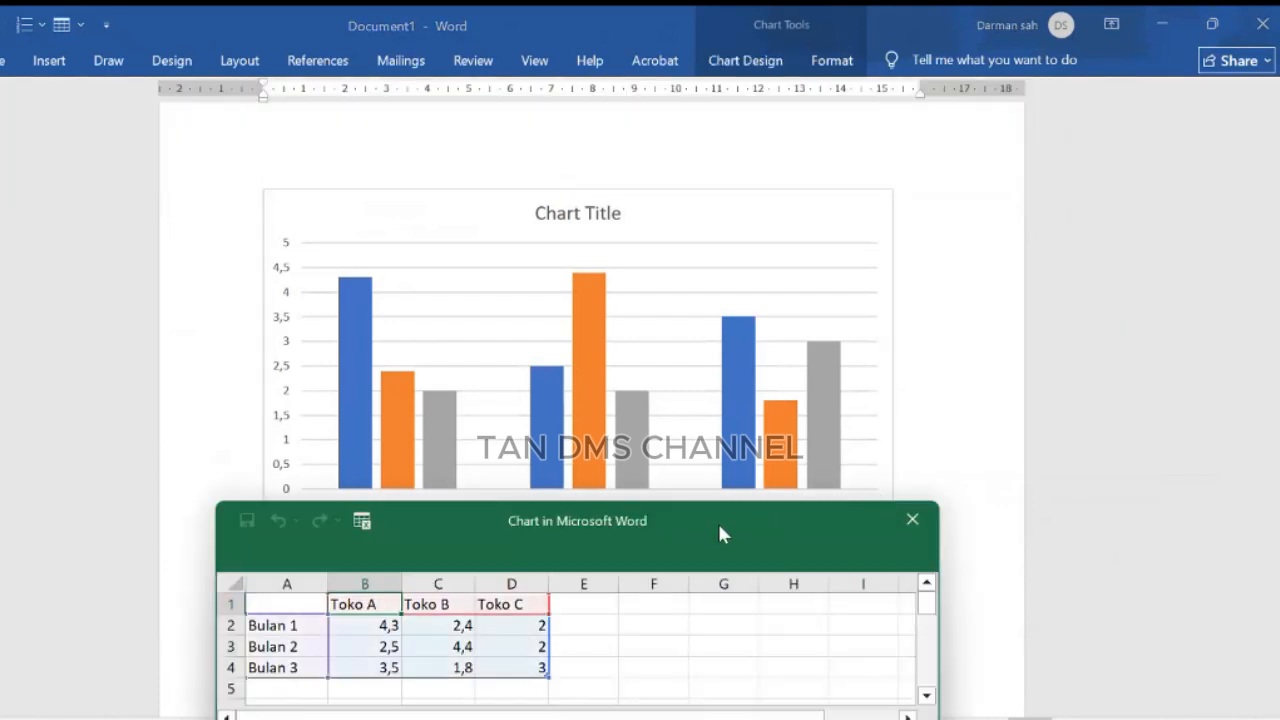
Step: Set Bulan 1's Toko A value to 10 in the data sheet
{"action": "left_click_drag", "start_coordinate": [717, 520], "coordinate": [1172, 124]}
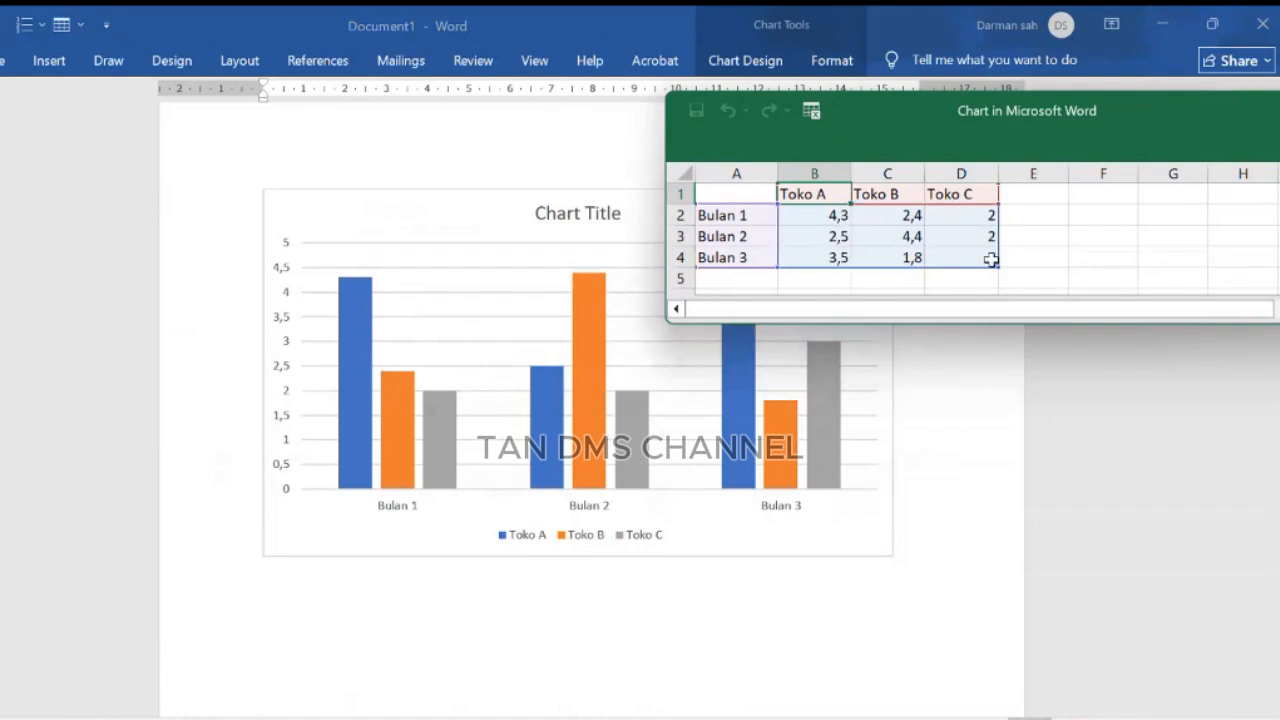
{"action": "left_click", "coordinate": [945, 236]}
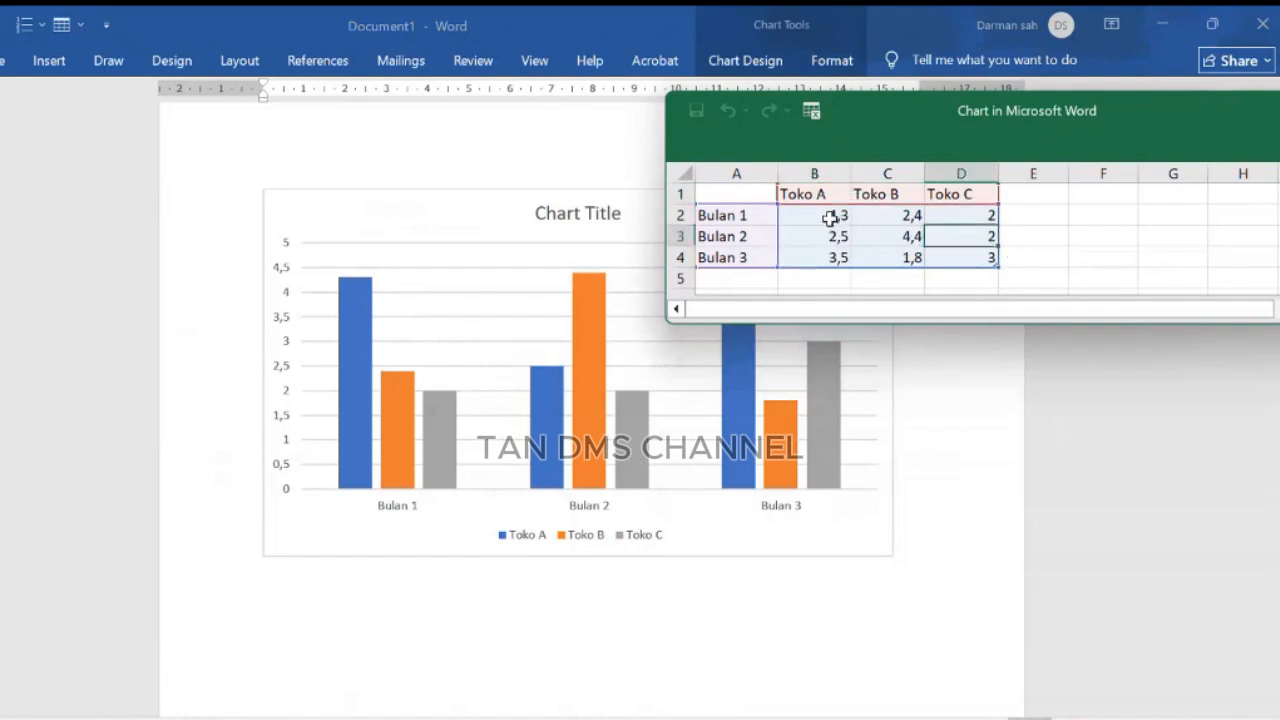
{"action": "mouse_move", "coordinate": [831, 217]}
{"action": "left_mouse_down"}
{"action": "mouse_move", "coordinate": [903, 217]}
{"action": "mouse_move", "coordinate": [974, 258]}
{"action": "left_mouse_up"}
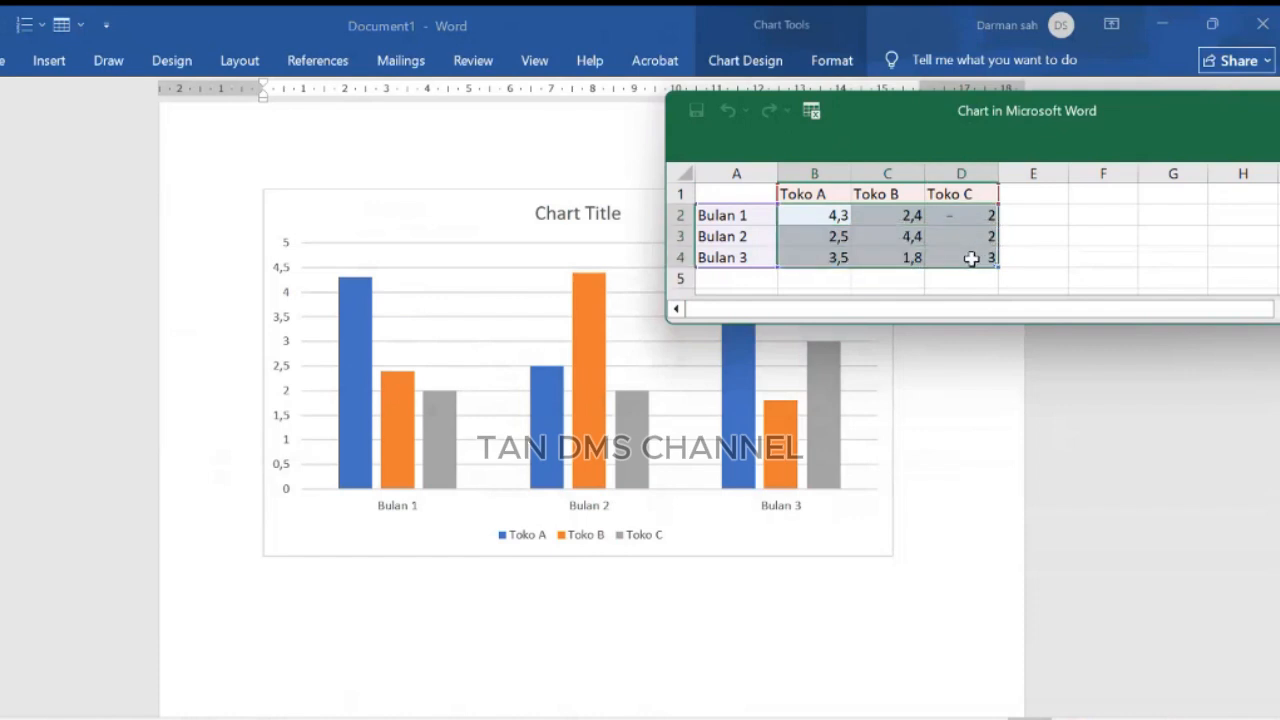
{"action": "left_click", "coordinate": [894, 214]}
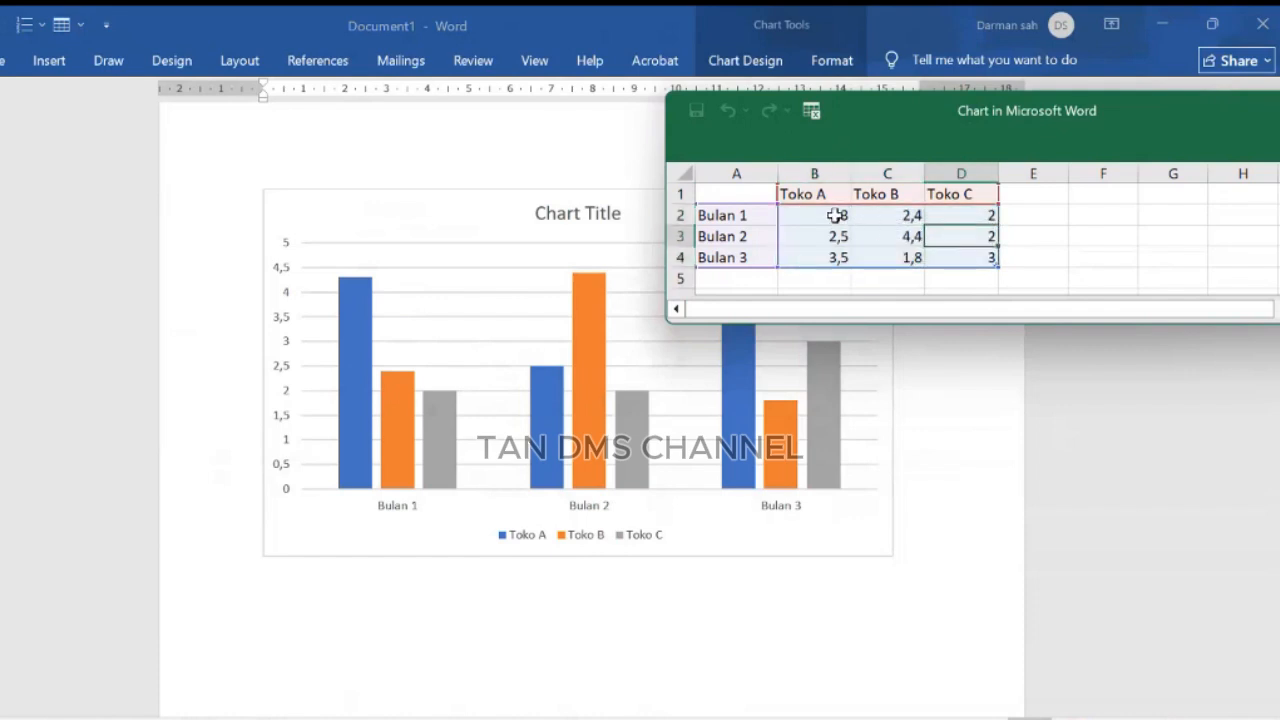
{"action": "left_click_drag", "start_coordinate": [837, 214], "coordinate": [960, 259]}
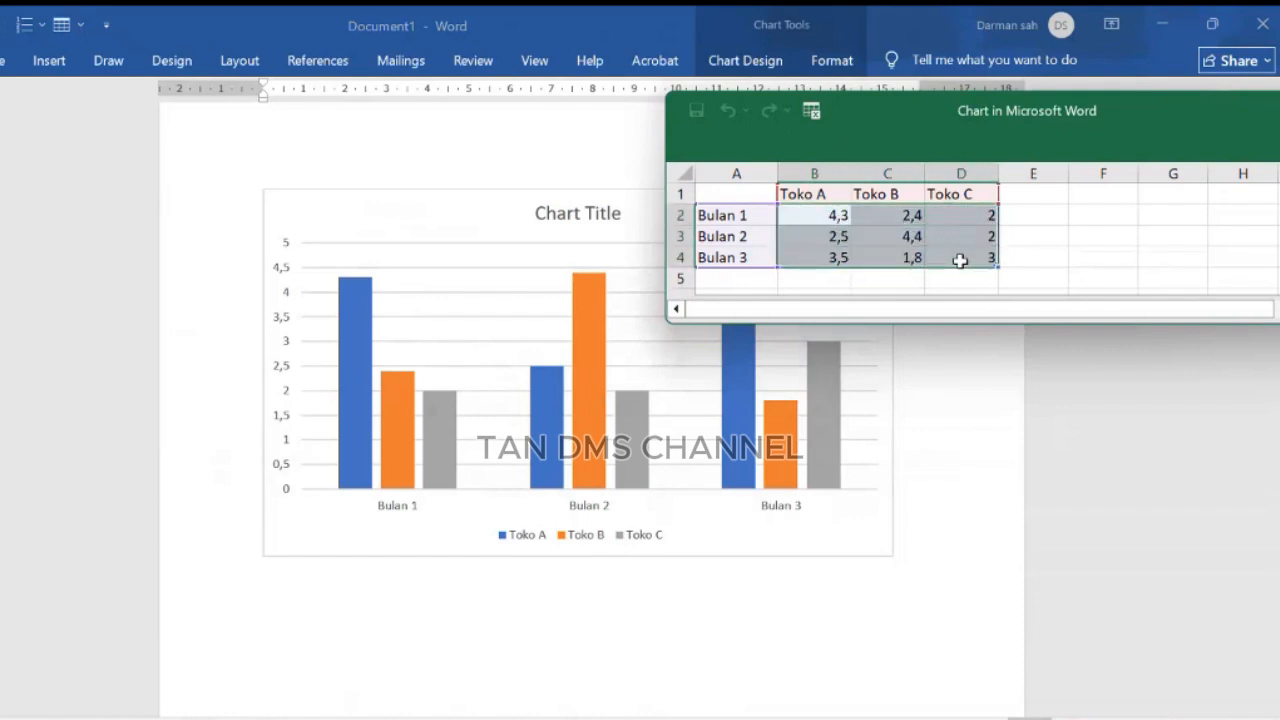
{"action": "left_click", "coordinate": [835, 216]}
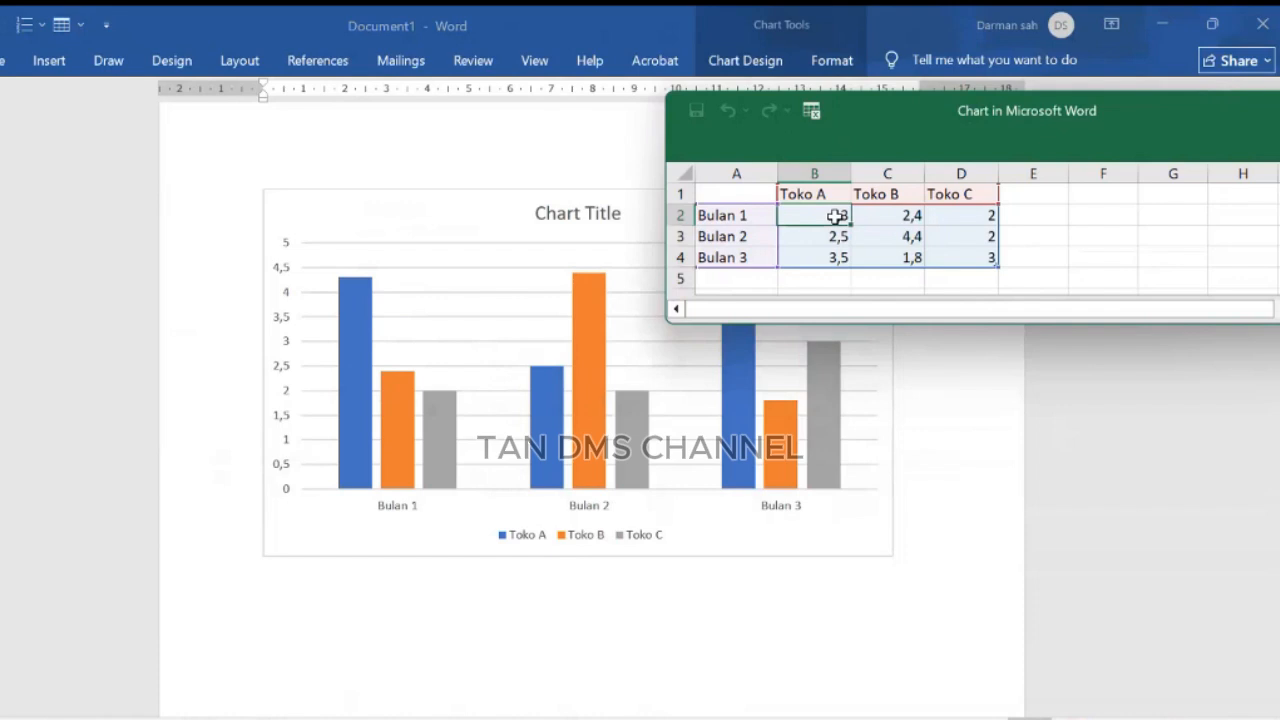
{"action": "type", "text": "1"}
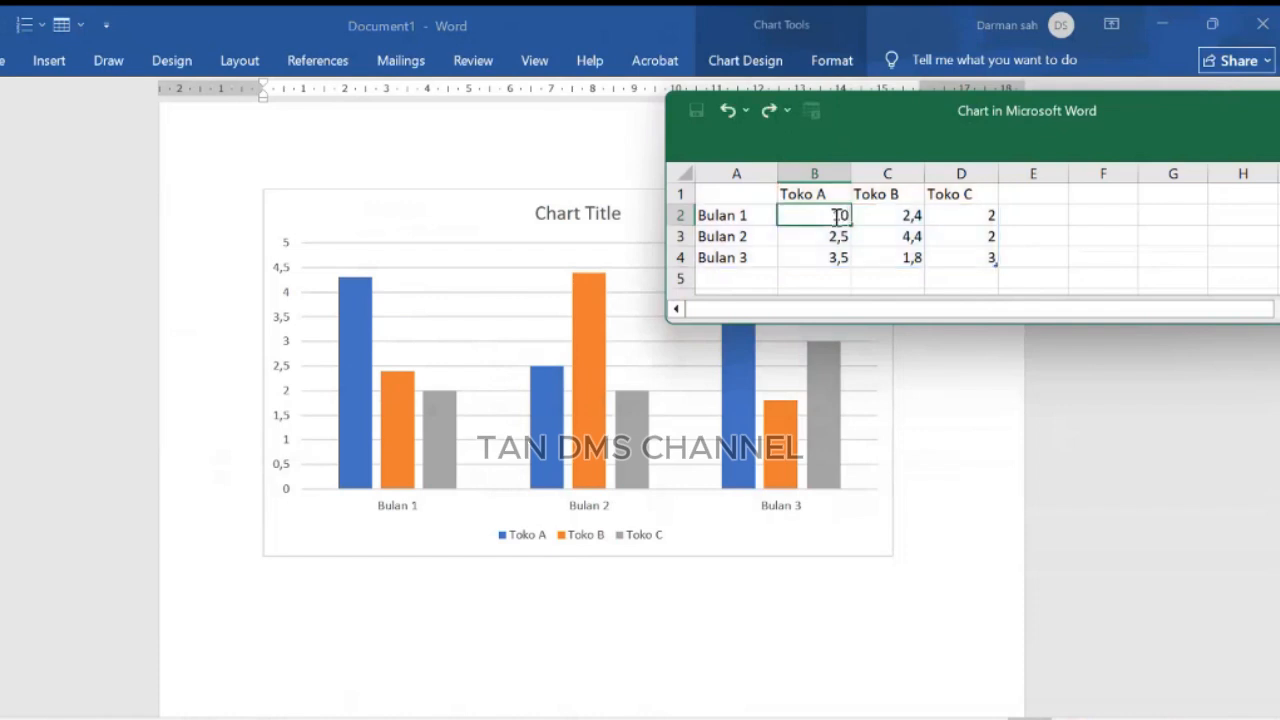
{"action": "type", "text": "0"}
{"action": "left_click", "coordinate": [838, 237]}
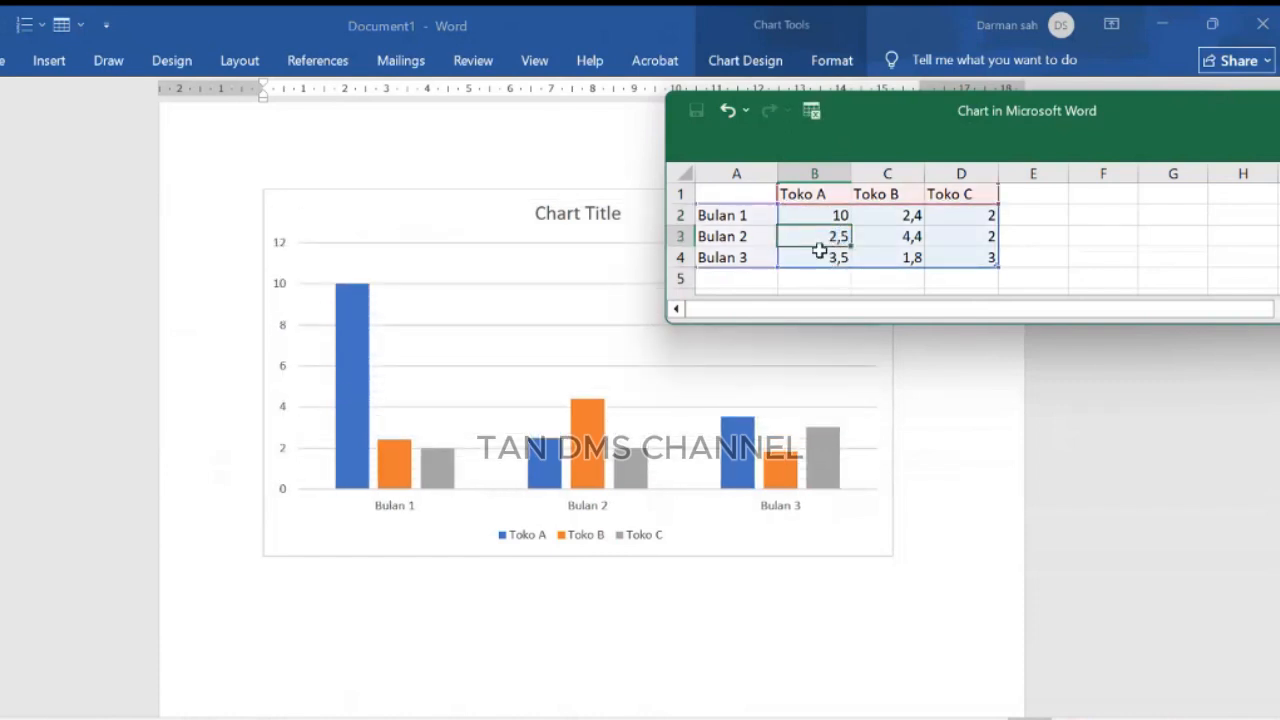
Step: Set Toko A's values for Bulan 2 and Bulan 3 to 5 and 8 in the data sheet
{"action": "type", "text": "5"}
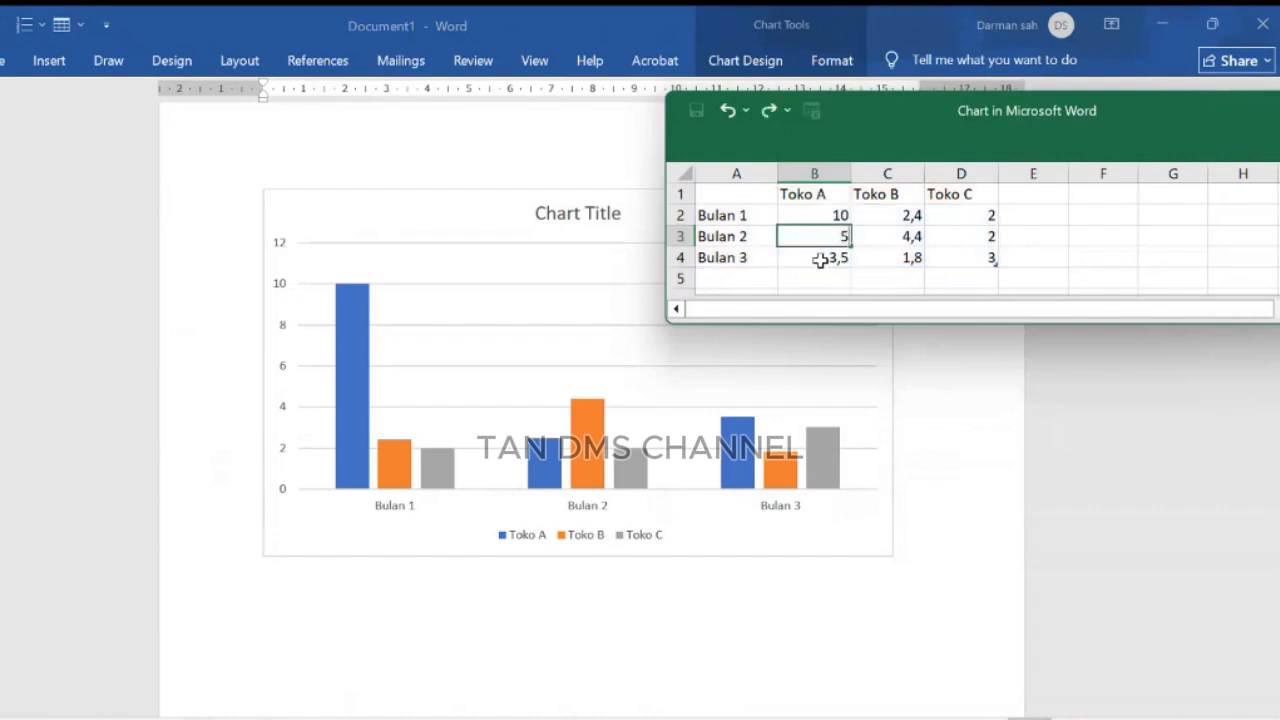
{"action": "key", "text": "Return"}
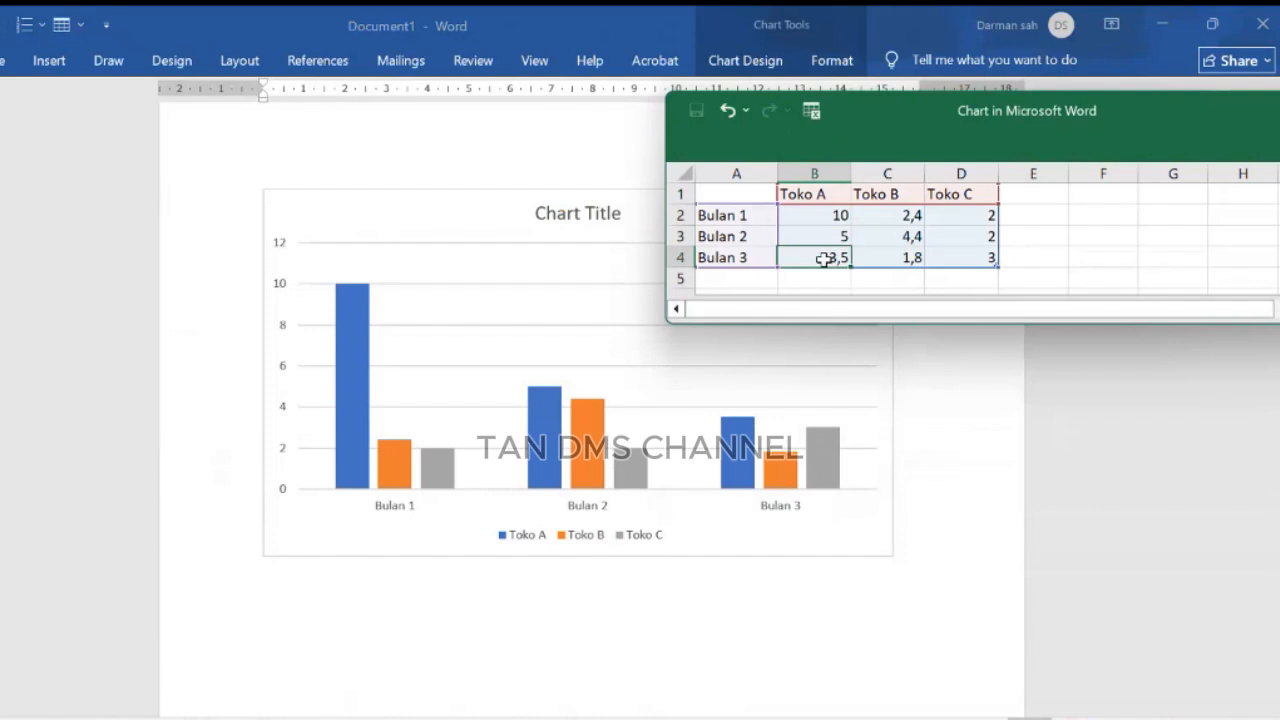
{"action": "type", "text": "8"}
{"action": "left_click", "coordinate": [874, 254]}
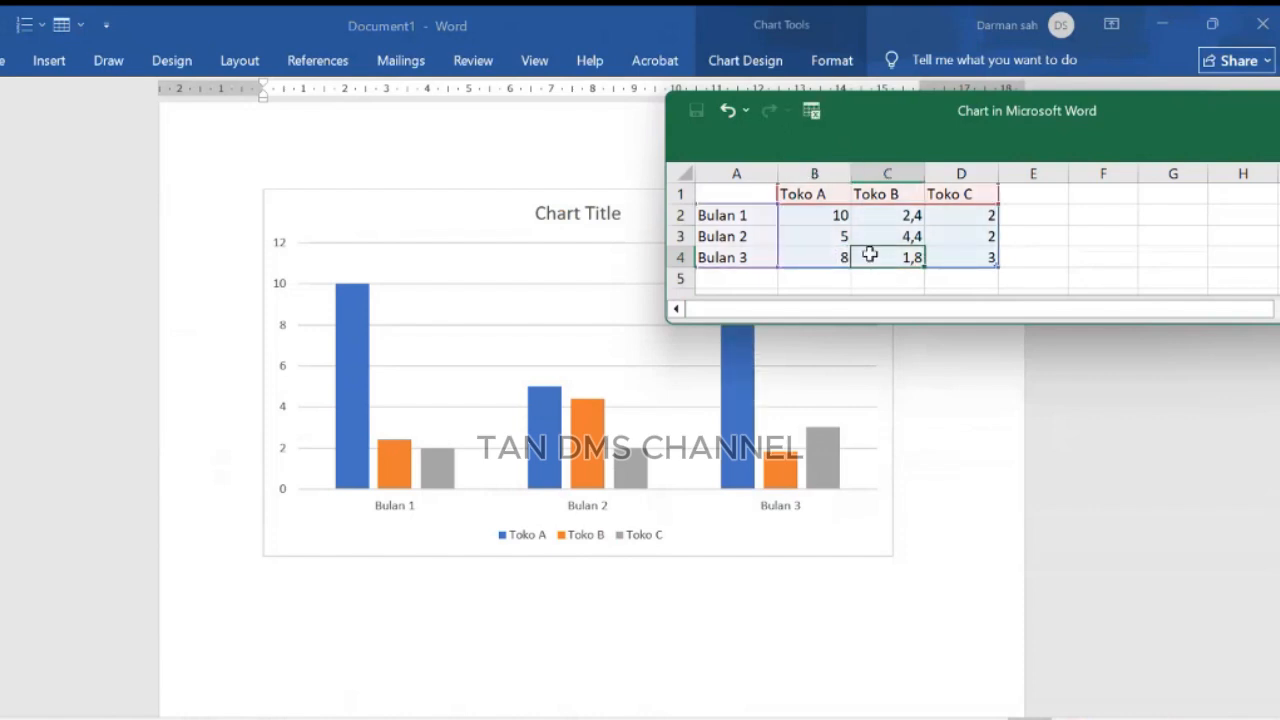
Step: Enter Toko B's values 15, 3 and 5 for Bulan 1, Bulan 2 and Bulan 3
{"action": "left_click_drag", "start_coordinate": [820, 213], "coordinate": [826, 256]}
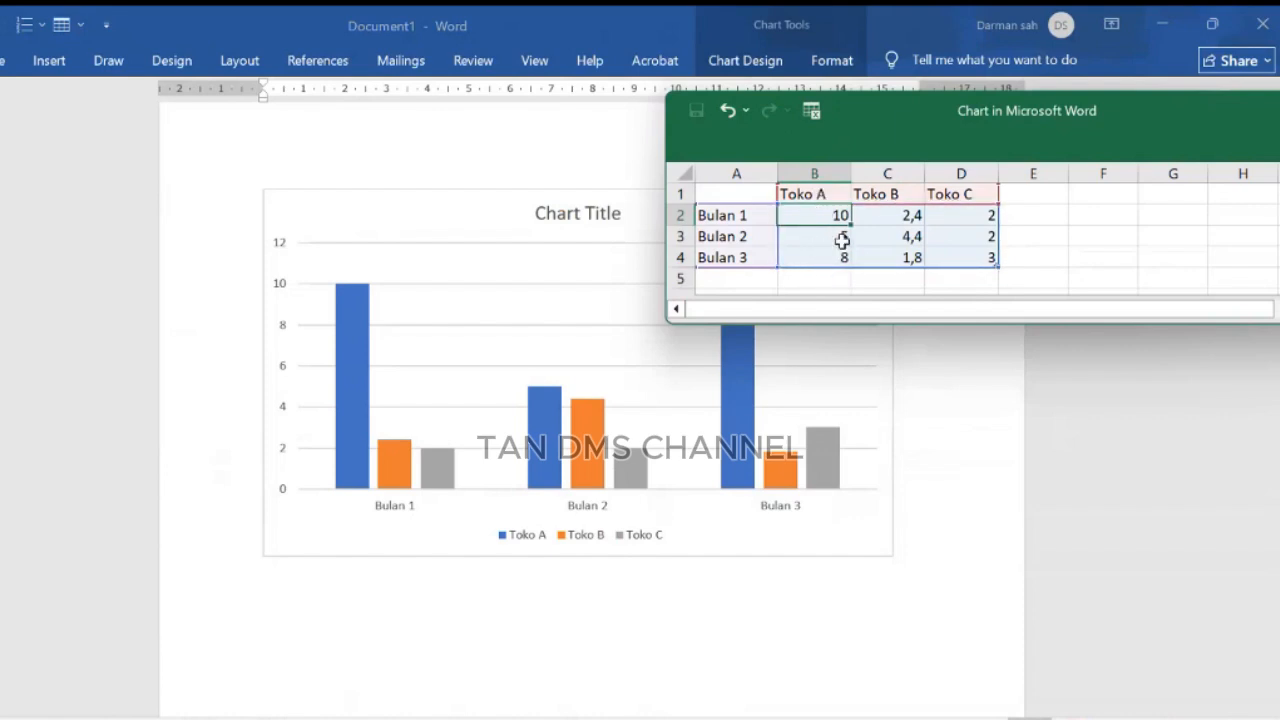
{"action": "left_click", "coordinate": [903, 216]}
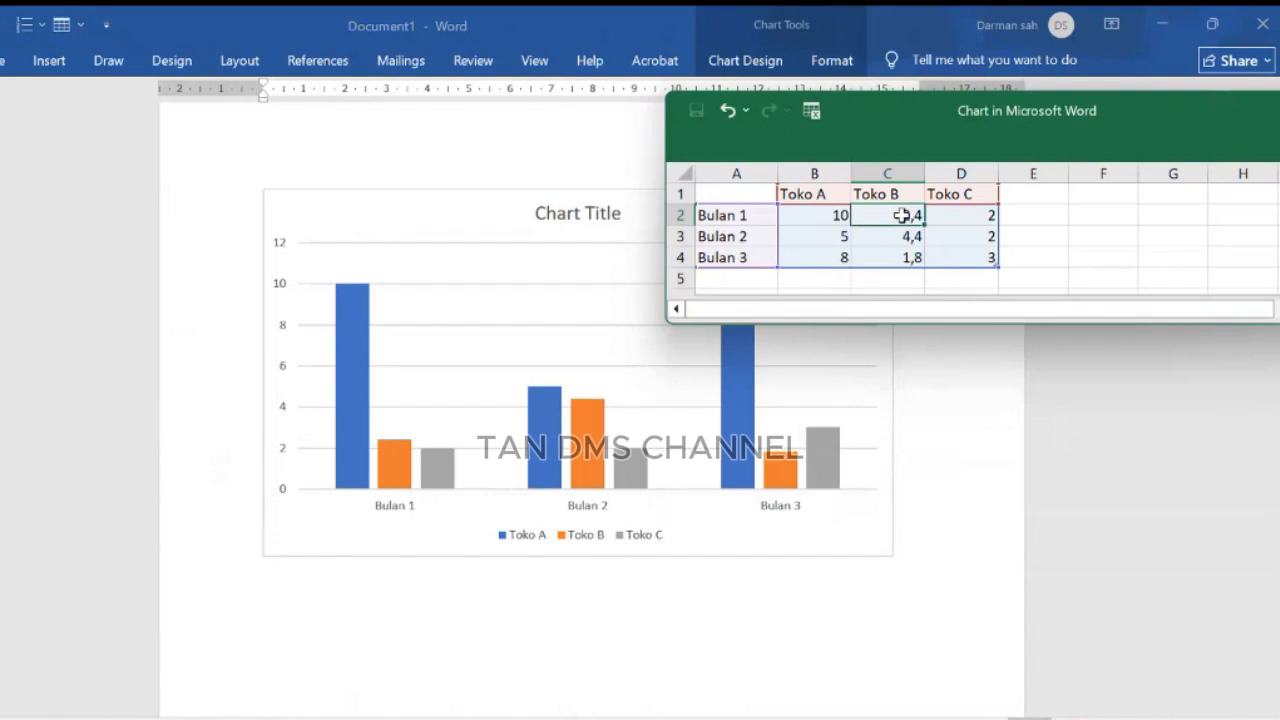
{"action": "type", "text": "15"}
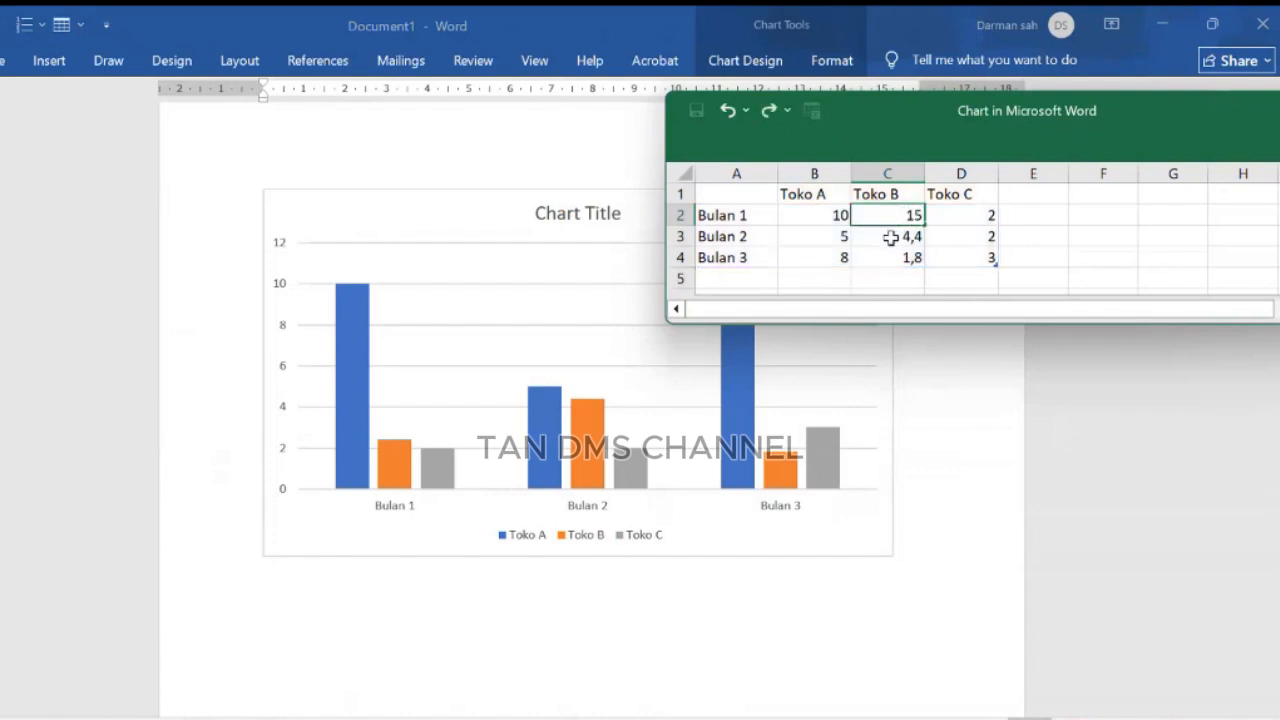
{"action": "key", "text": "Return"}
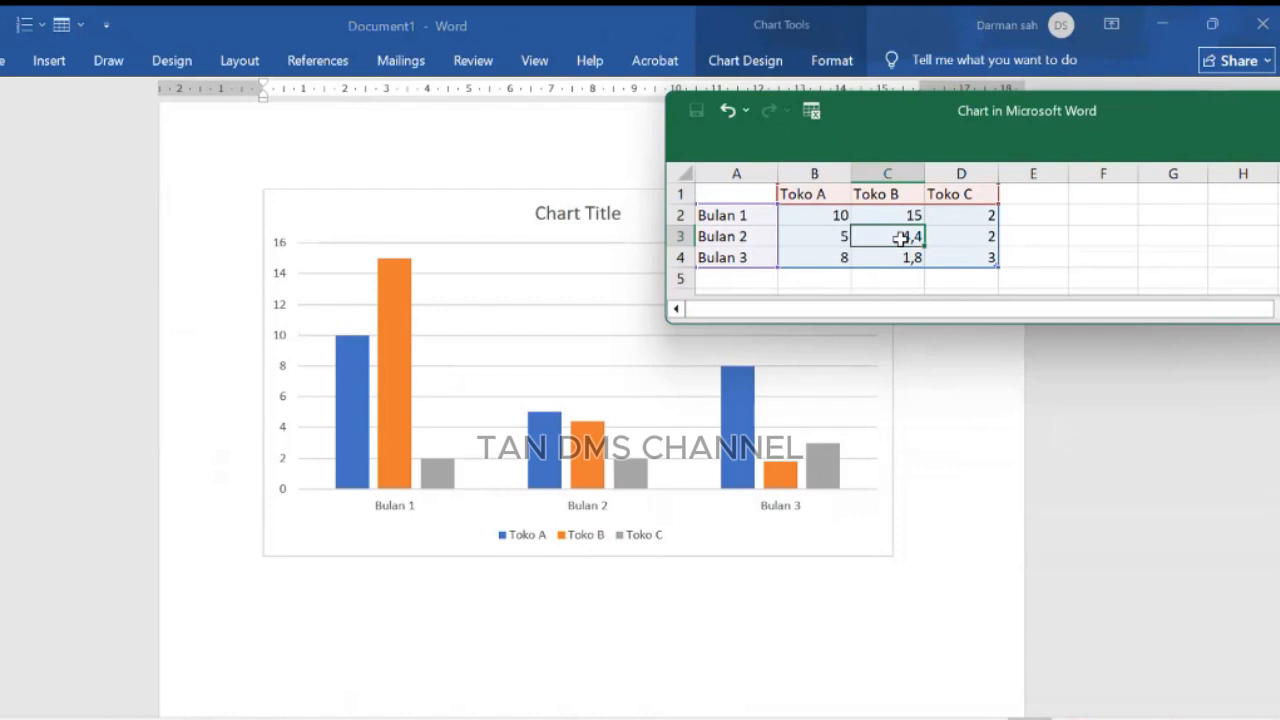
{"action": "type", "text": "3"}
{"action": "key", "text": "Return"}
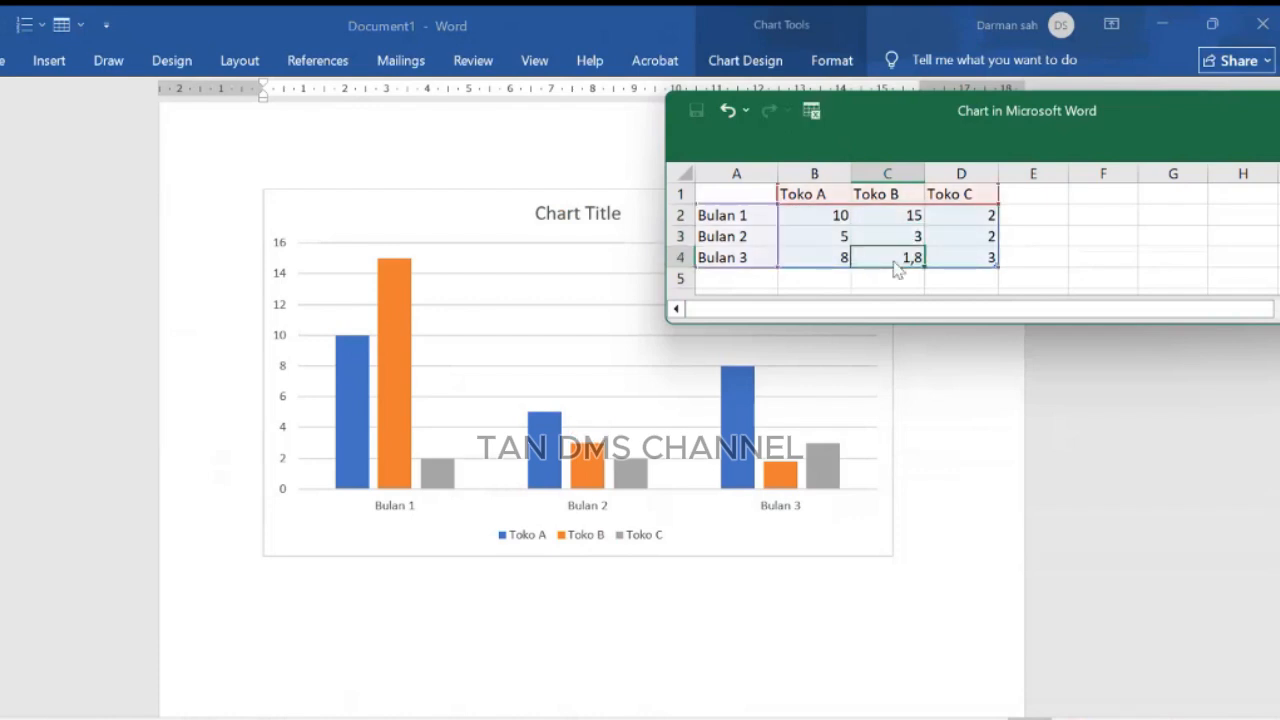
{"action": "type", "text": "5"}
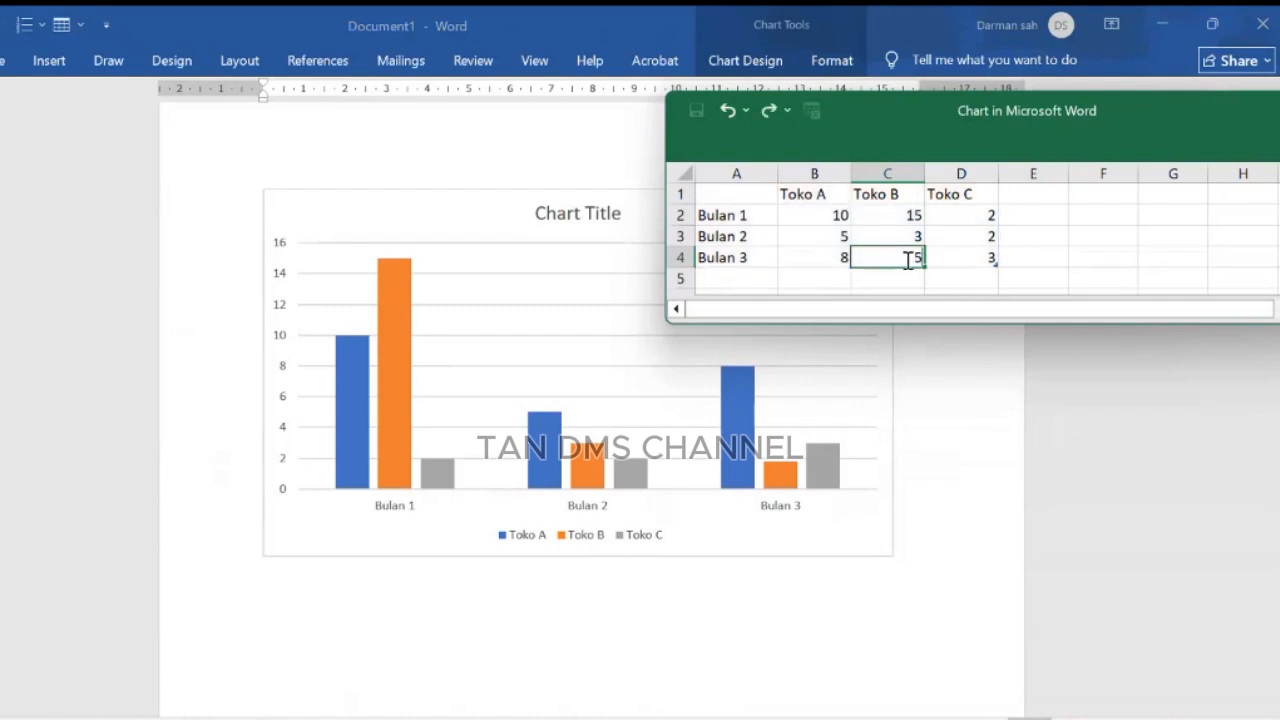
{"action": "left_click", "coordinate": [975, 214]}
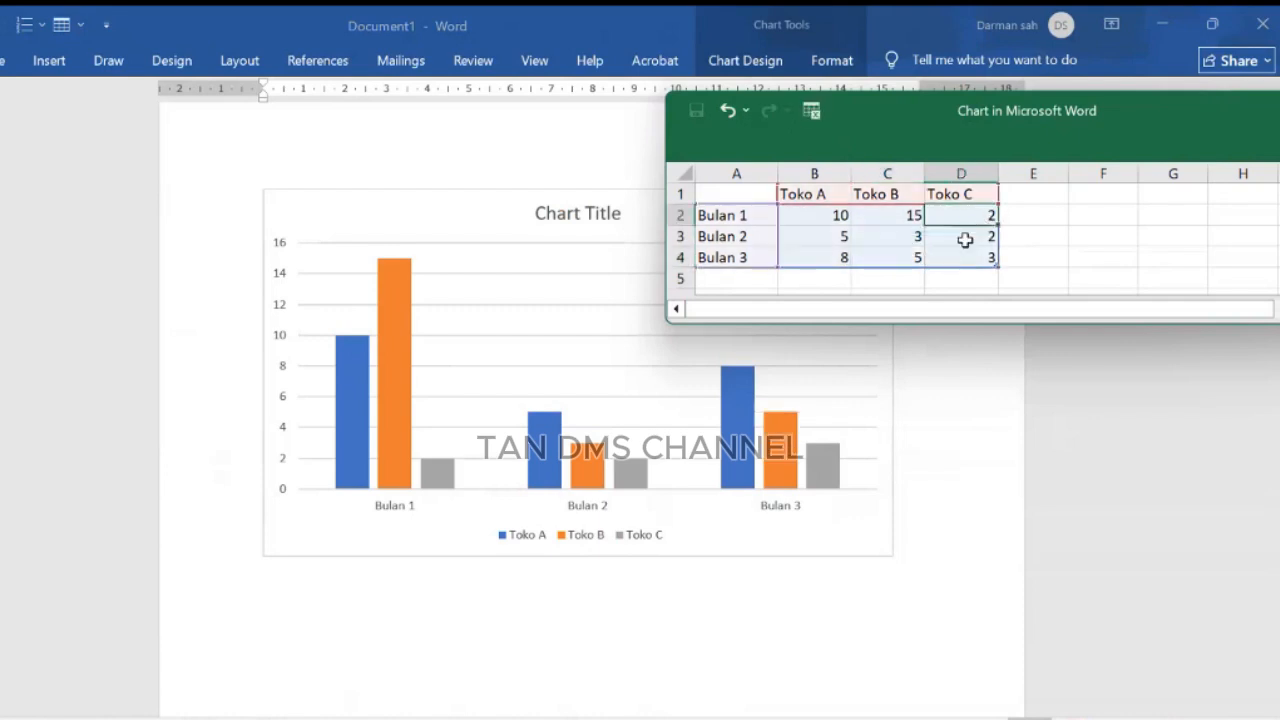
Step: Add a fourth series header, Toko D, in the column after Toko C
{"action": "left_click", "coordinate": [1027, 235]}
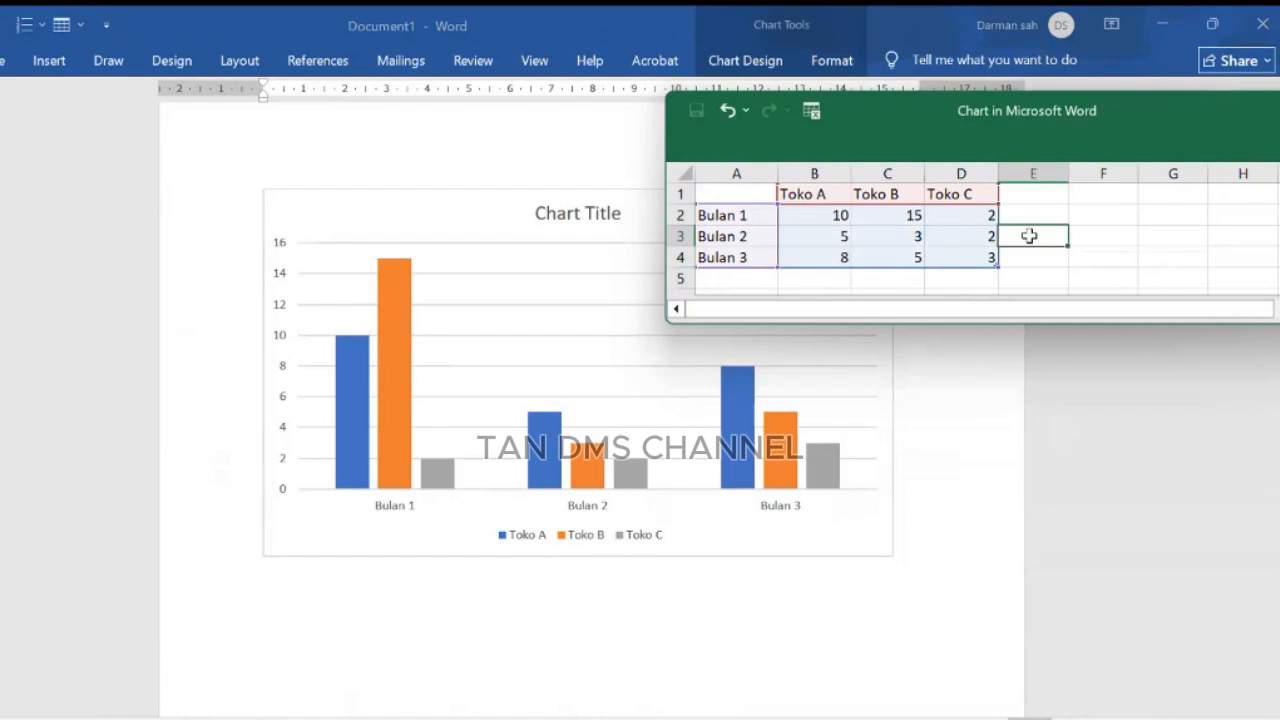
{"action": "left_click", "coordinate": [975, 427]}
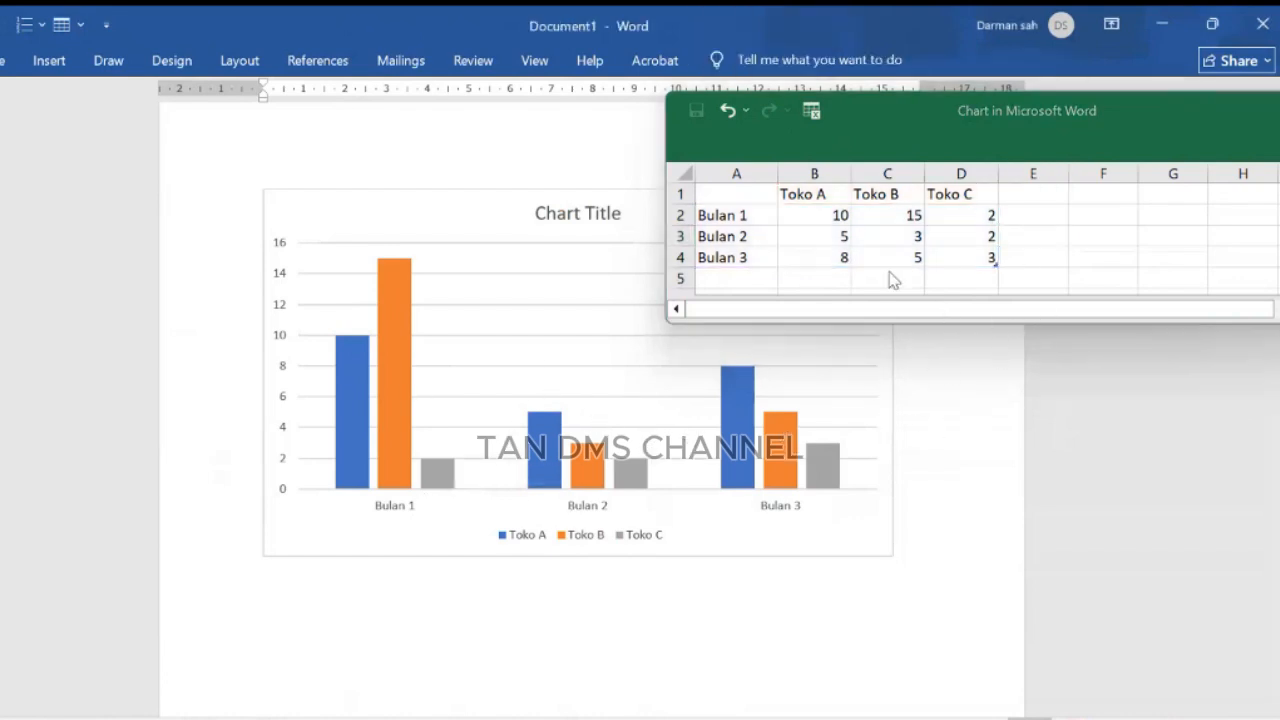
{"action": "left_click", "coordinate": [1035, 194]}
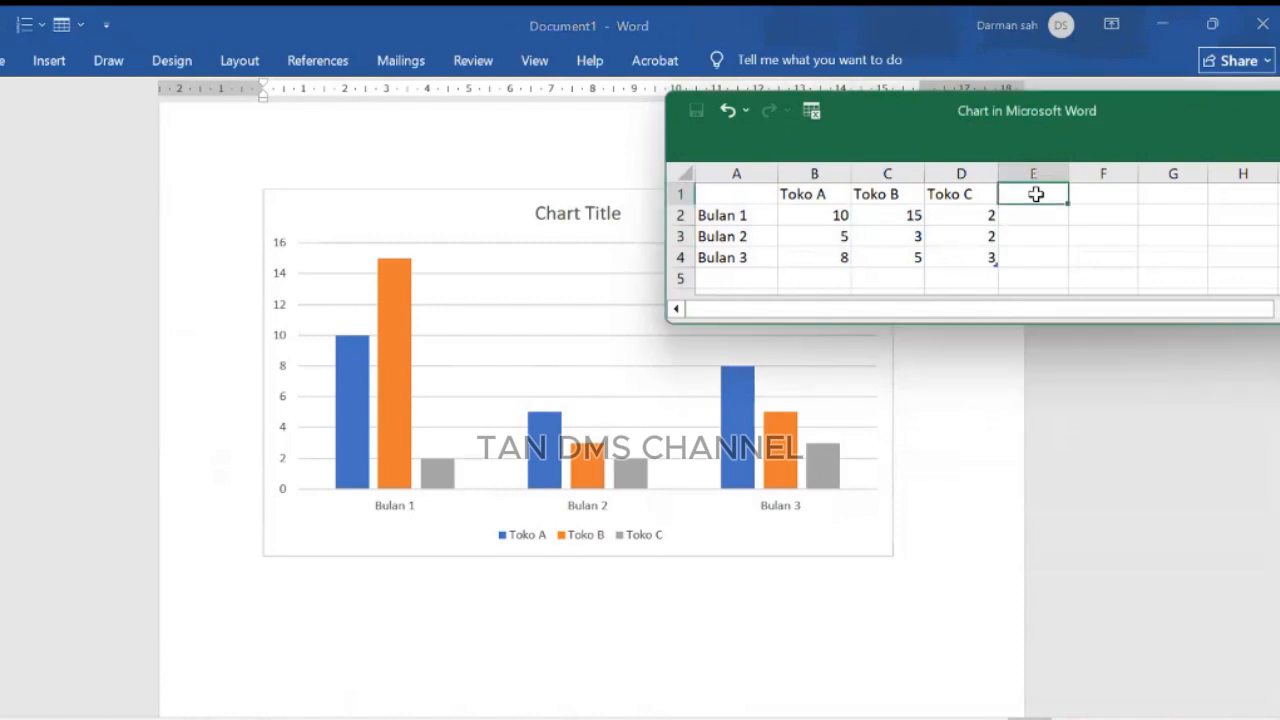
{"action": "type", "text": "Toko"}
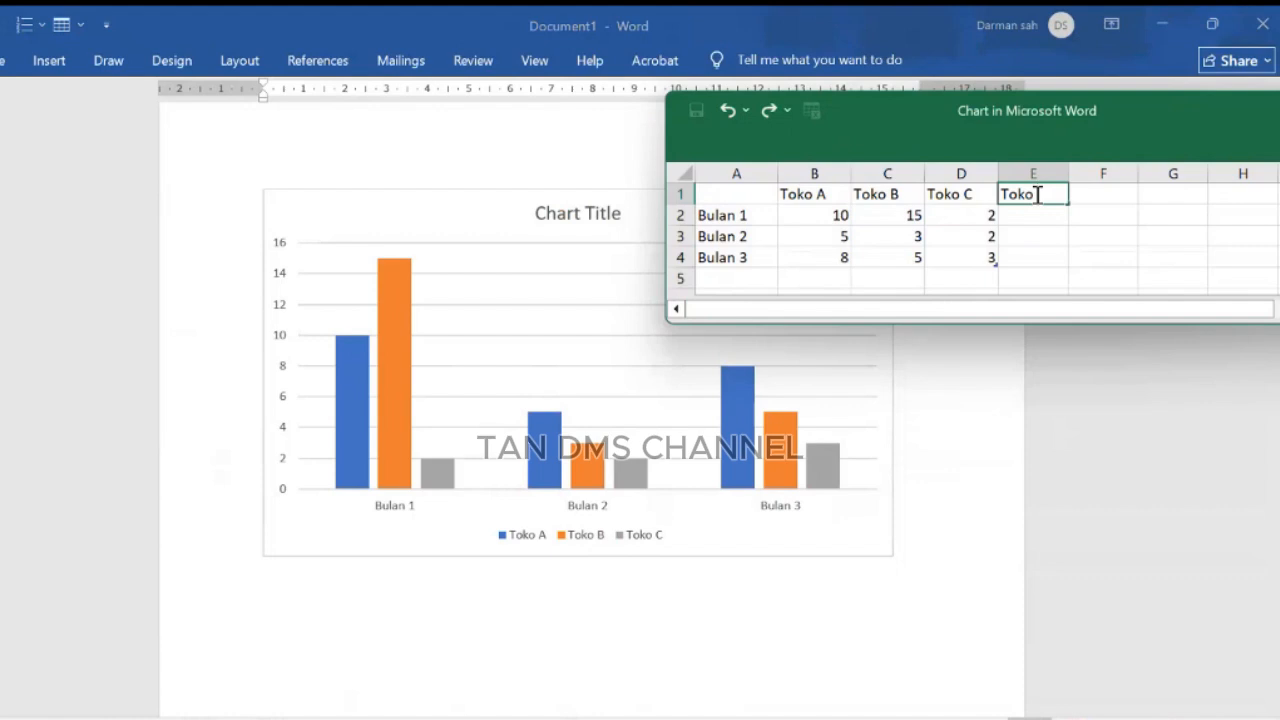
{"action": "type", "text": " D"}
{"action": "left_click", "coordinate": [1172, 257]}
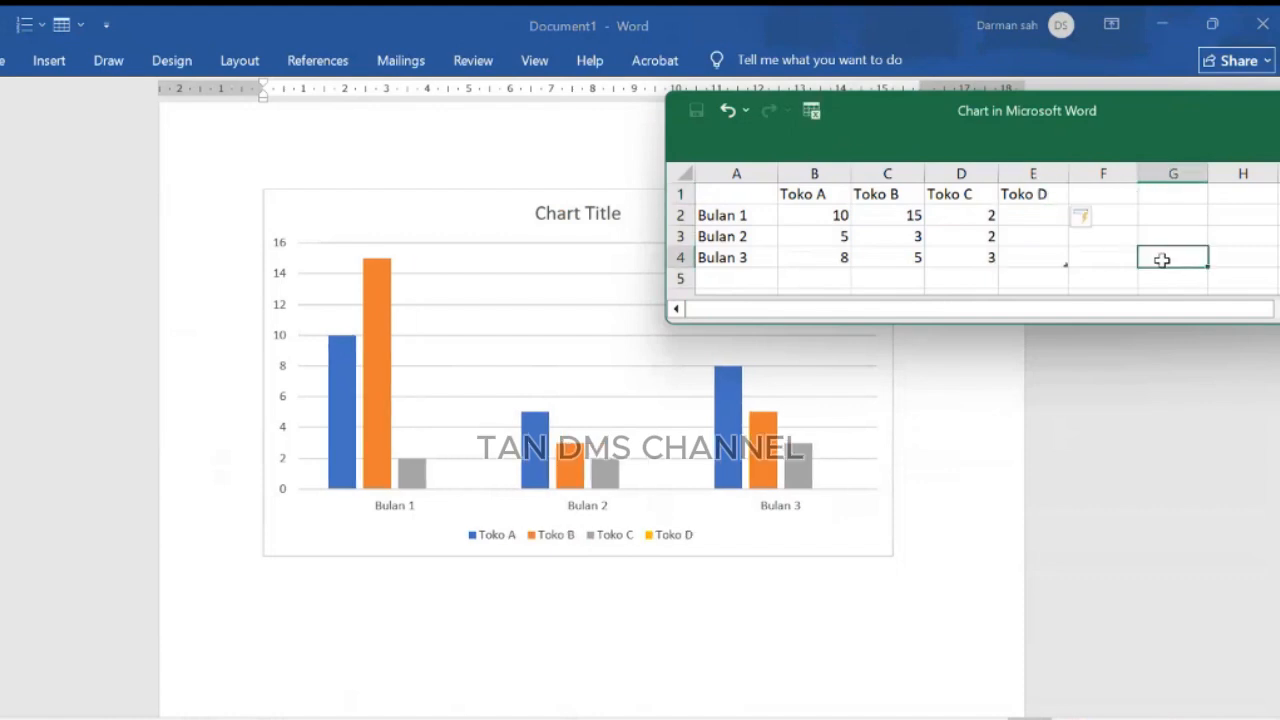
Step: Enter Toko D's values 1, 15 and 10 for Bulan 1, Bulan 2 and Bulan 3
{"action": "left_click", "coordinate": [1030, 216]}
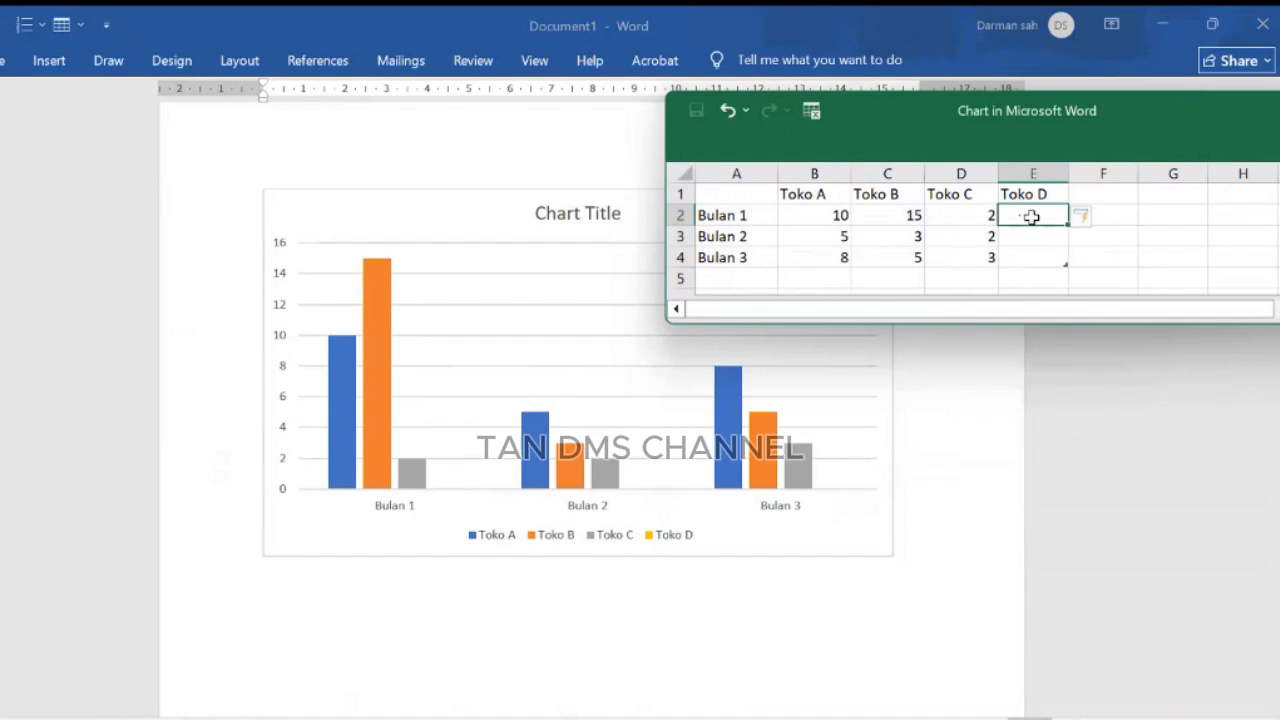
{"action": "type", "text": "1"}
{"action": "key", "text": "Return"}
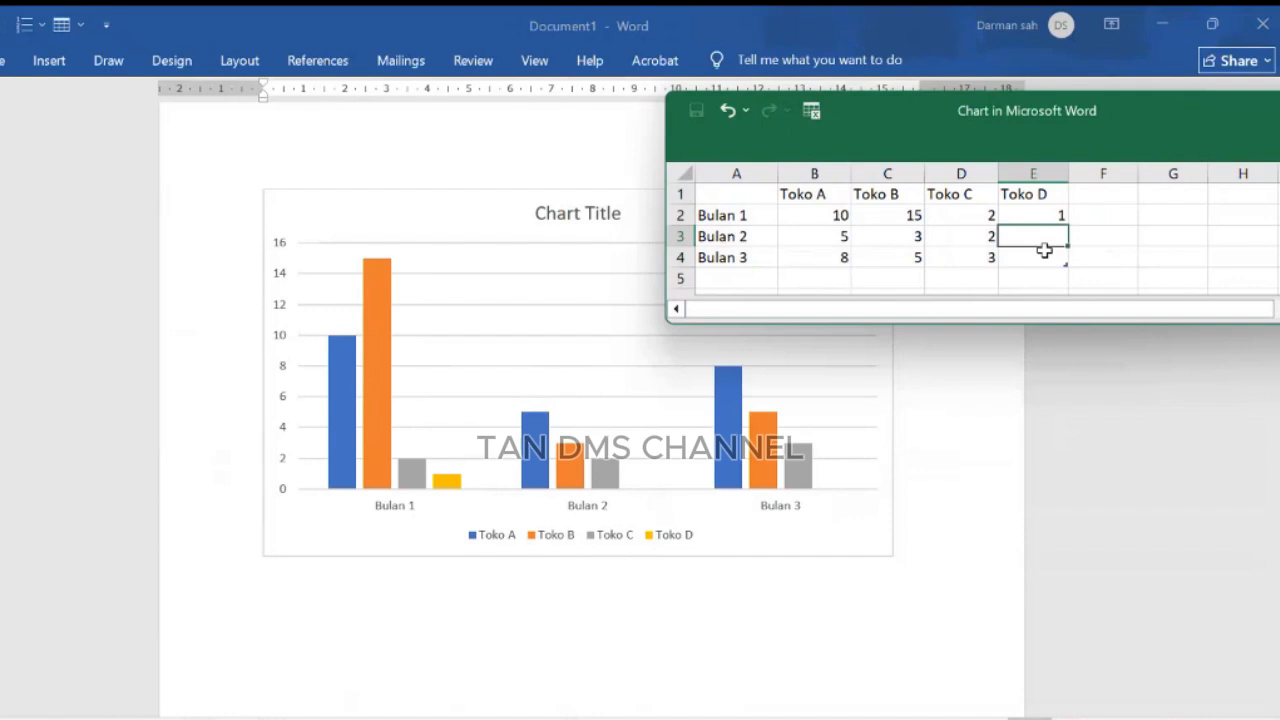
{"action": "type", "text": "15"}
{"action": "left_click", "coordinate": [1128, 258]}
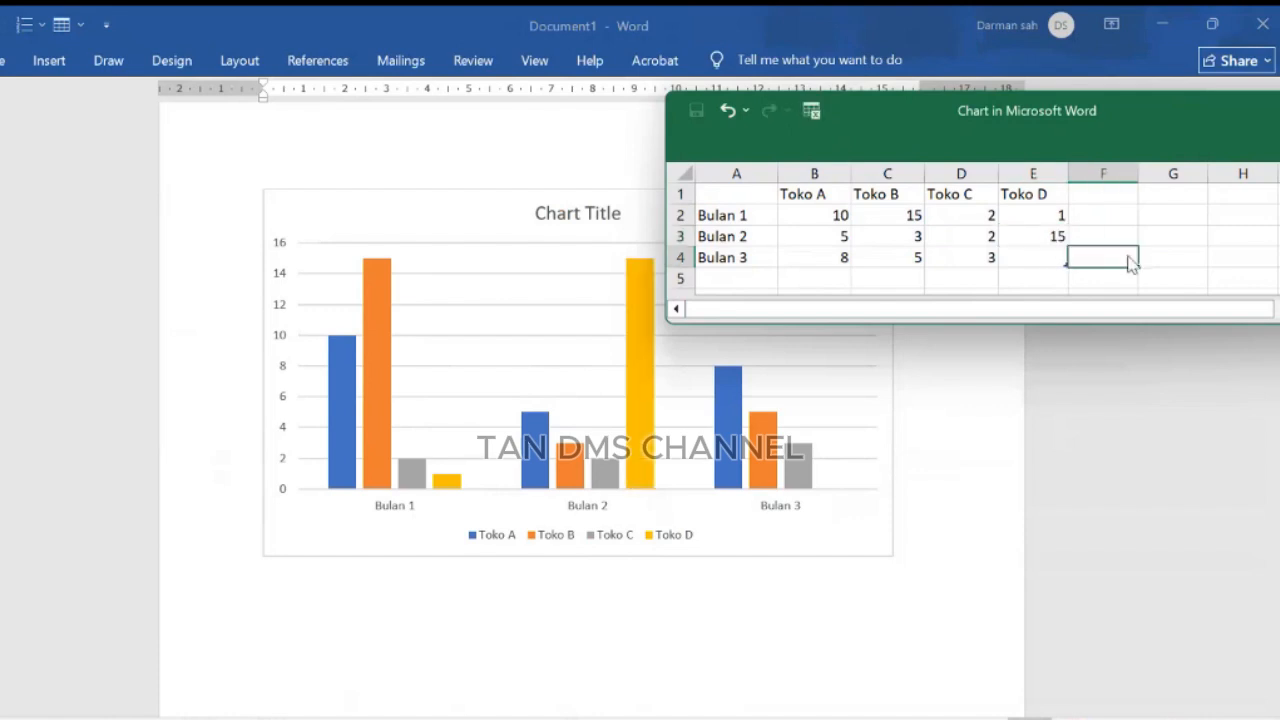
{"action": "left_click", "coordinate": [1048, 259]}
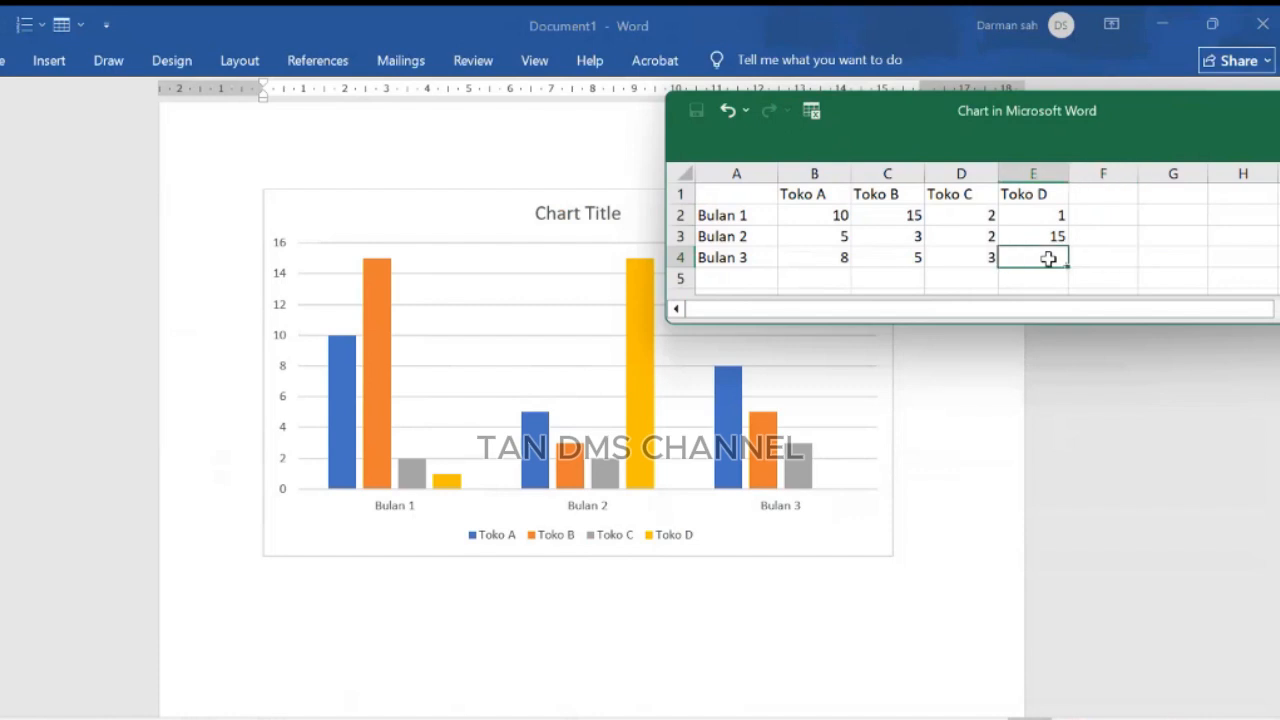
{"action": "type", "text": "10"}
{"action": "left_click", "coordinate": [1103, 260]}
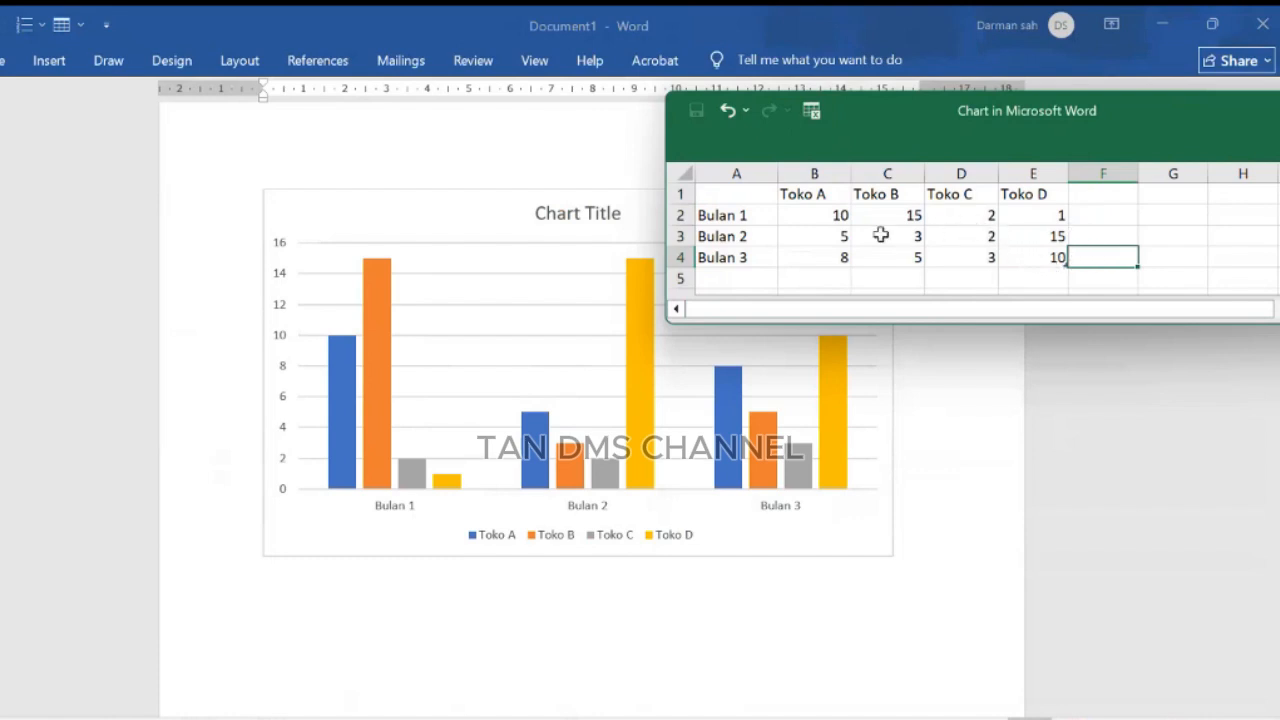
Step: Review the filled data range and category cells, then close the chart data sheet
{"action": "left_click", "coordinate": [838, 214]}
{"action": "left_click_drag", "start_coordinate": [871, 214], "coordinate": [1041, 253]}
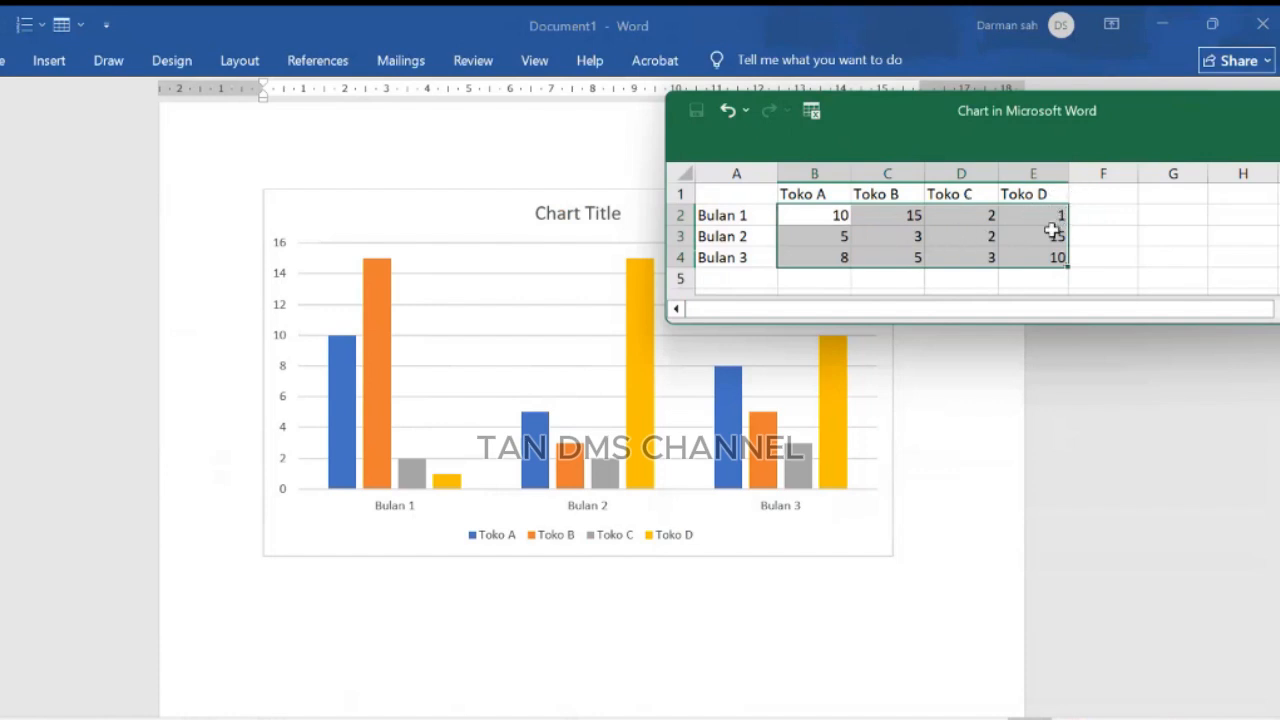
{"action": "left_click", "coordinate": [745, 216]}
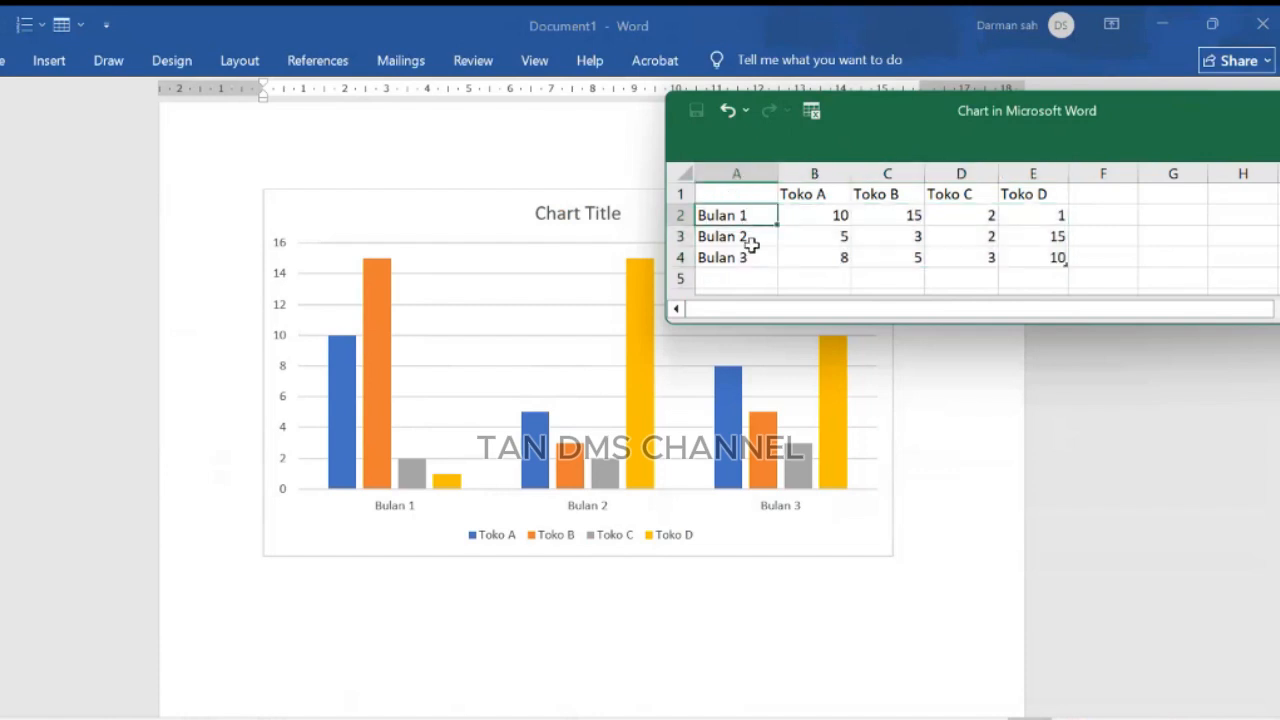
{"action": "left_click", "coordinate": [748, 239]}
{"action": "left_click", "coordinate": [752, 214]}
{"action": "left_click", "coordinate": [755, 237]}
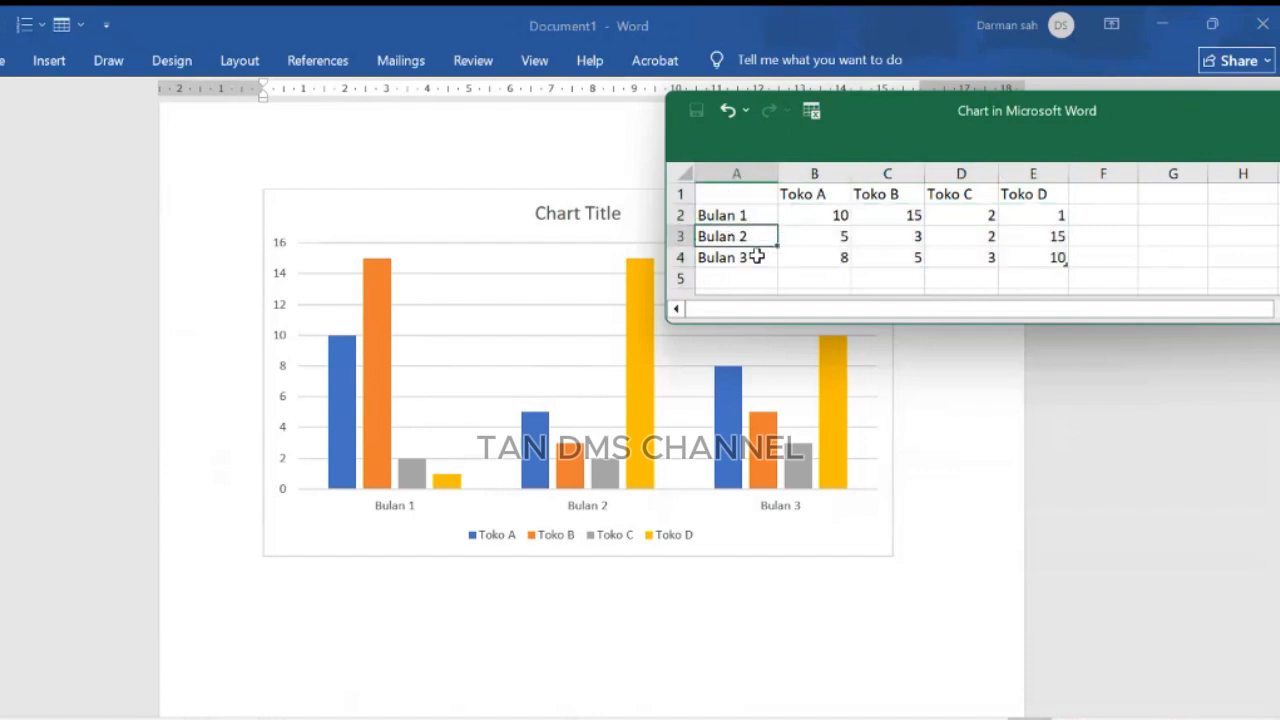
{"action": "left_click", "coordinate": [755, 257]}
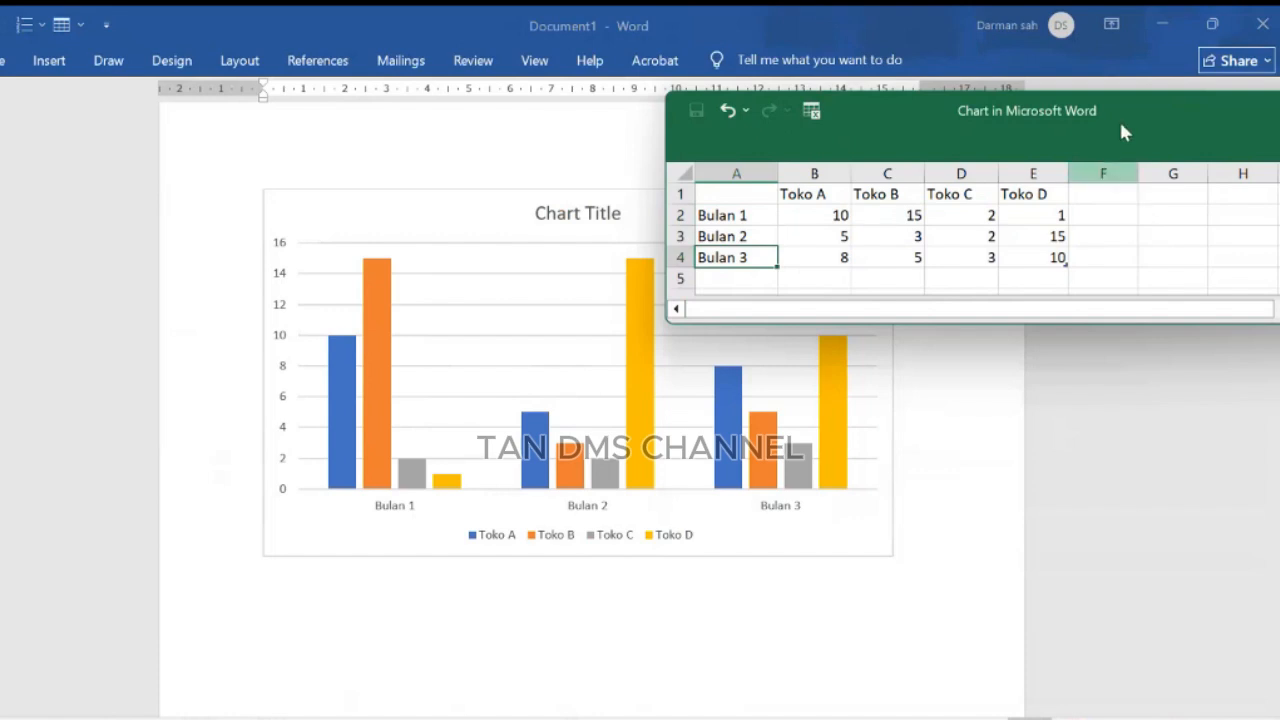
{"action": "left_click_drag", "start_coordinate": [1119, 119], "coordinate": [829, 125]}
{"action": "left_click", "coordinate": [1058, 132]}
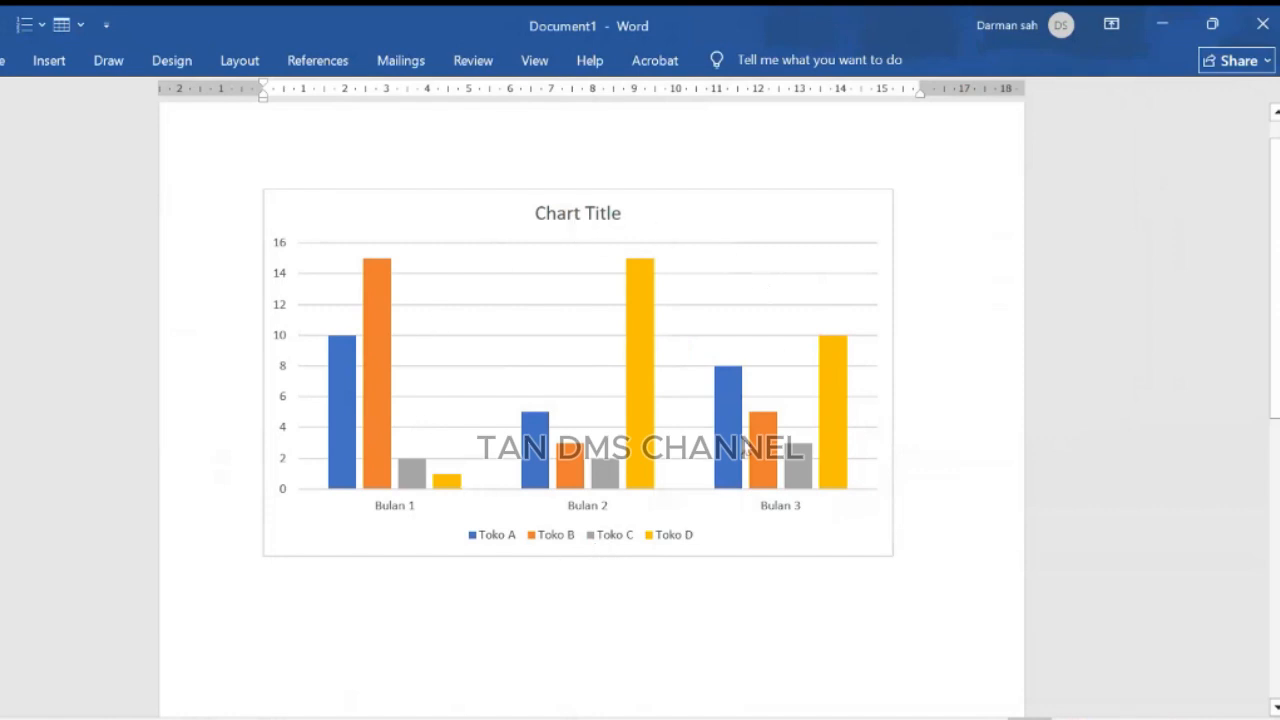
Step: Select the chart and add axis titles and data labels as chart elements
{"action": "left_click", "coordinate": [731, 229]}
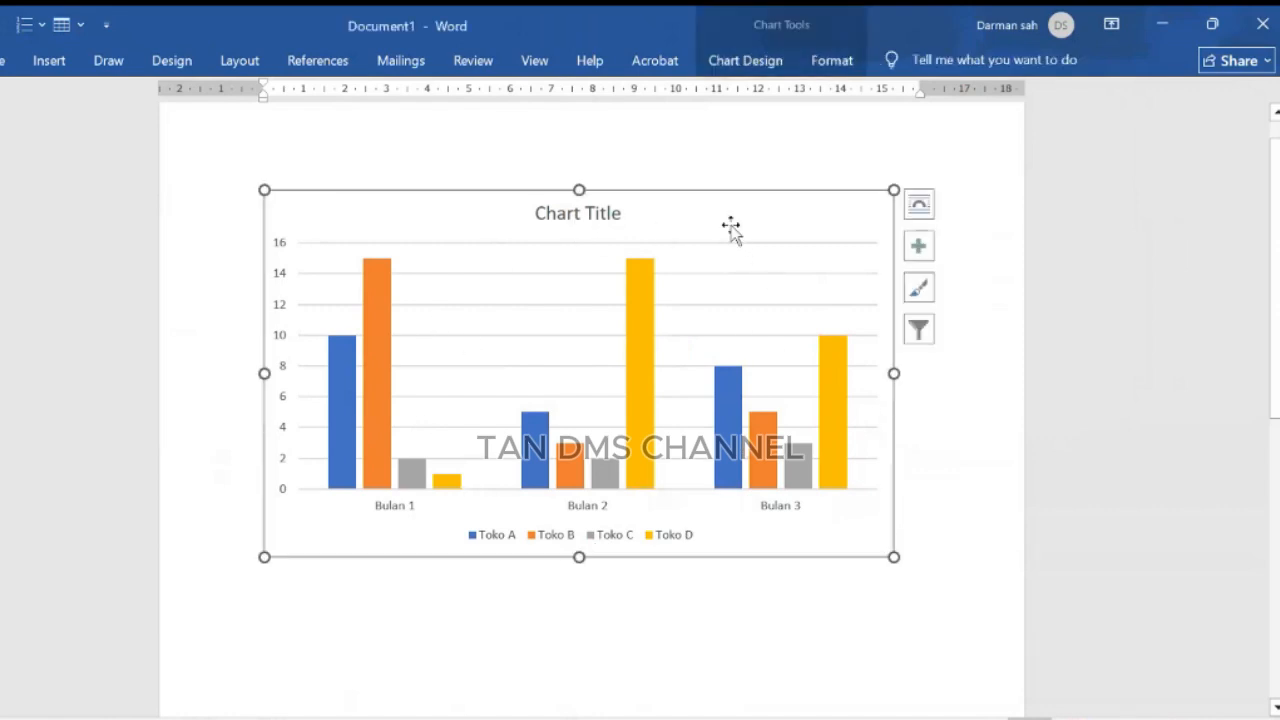
{"action": "left_click", "coordinate": [922, 248]}
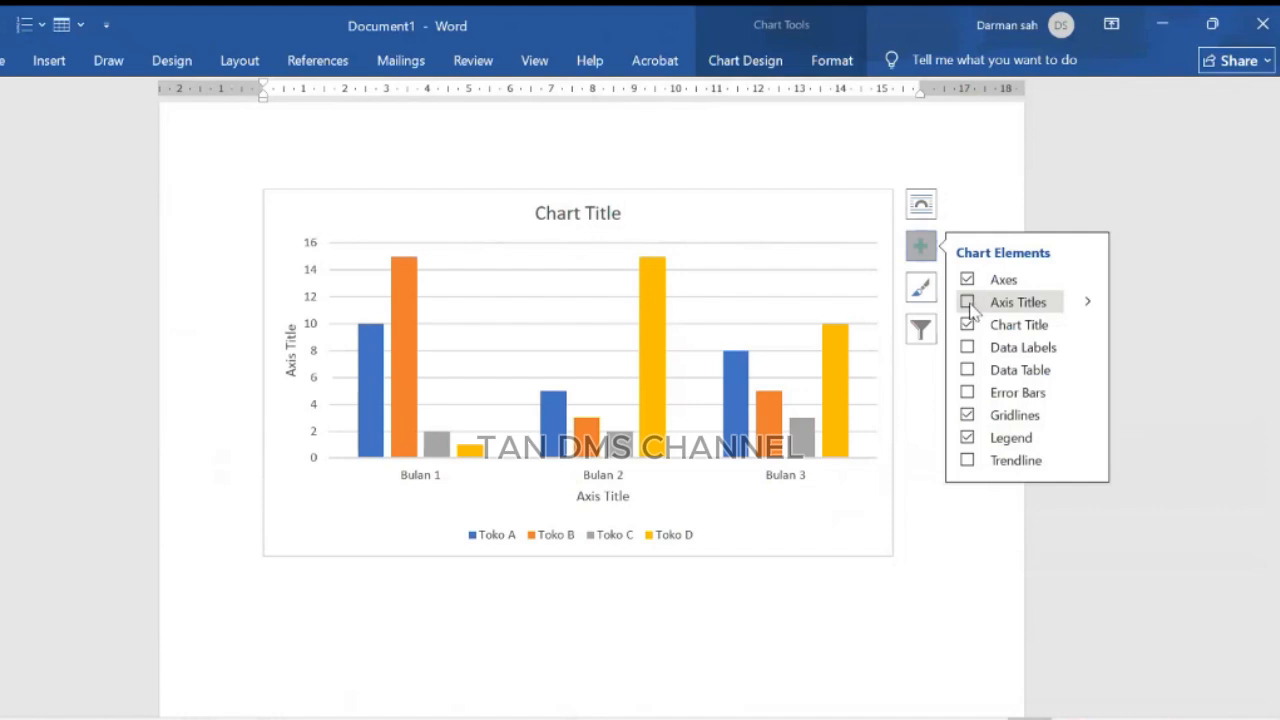
{"action": "left_click", "coordinate": [967, 304]}
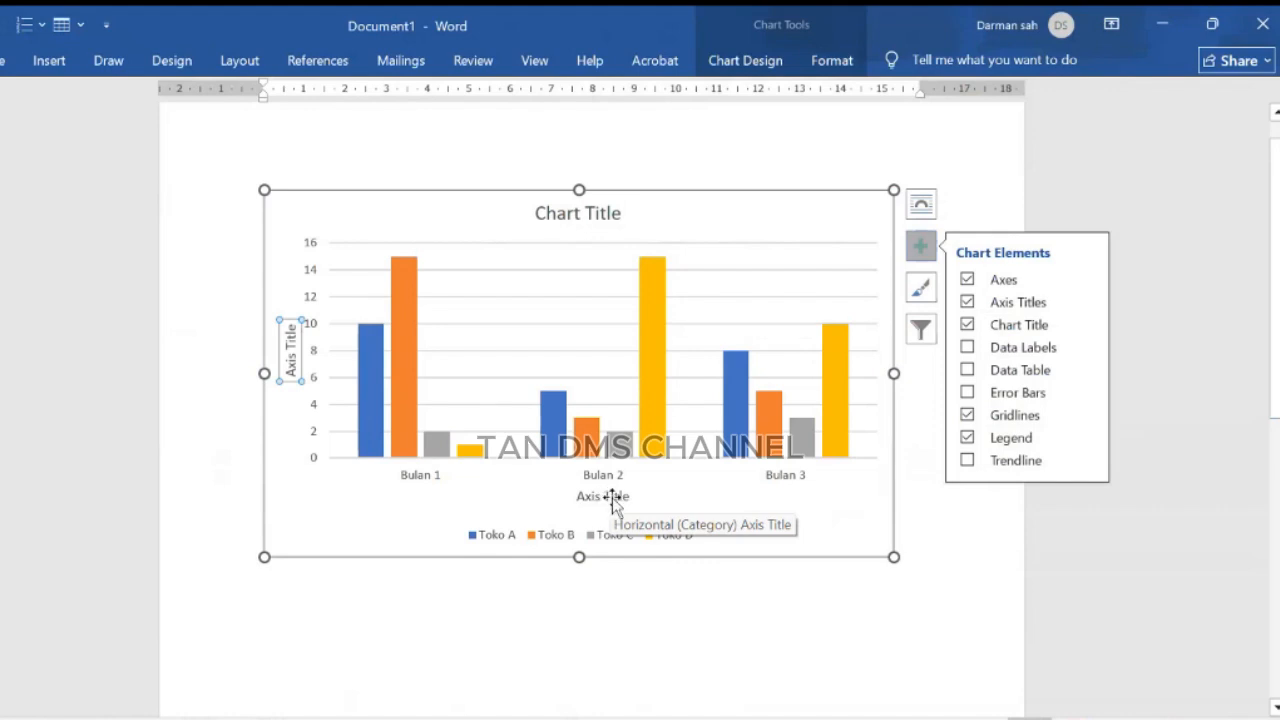
{"action": "left_click", "coordinate": [968, 348]}
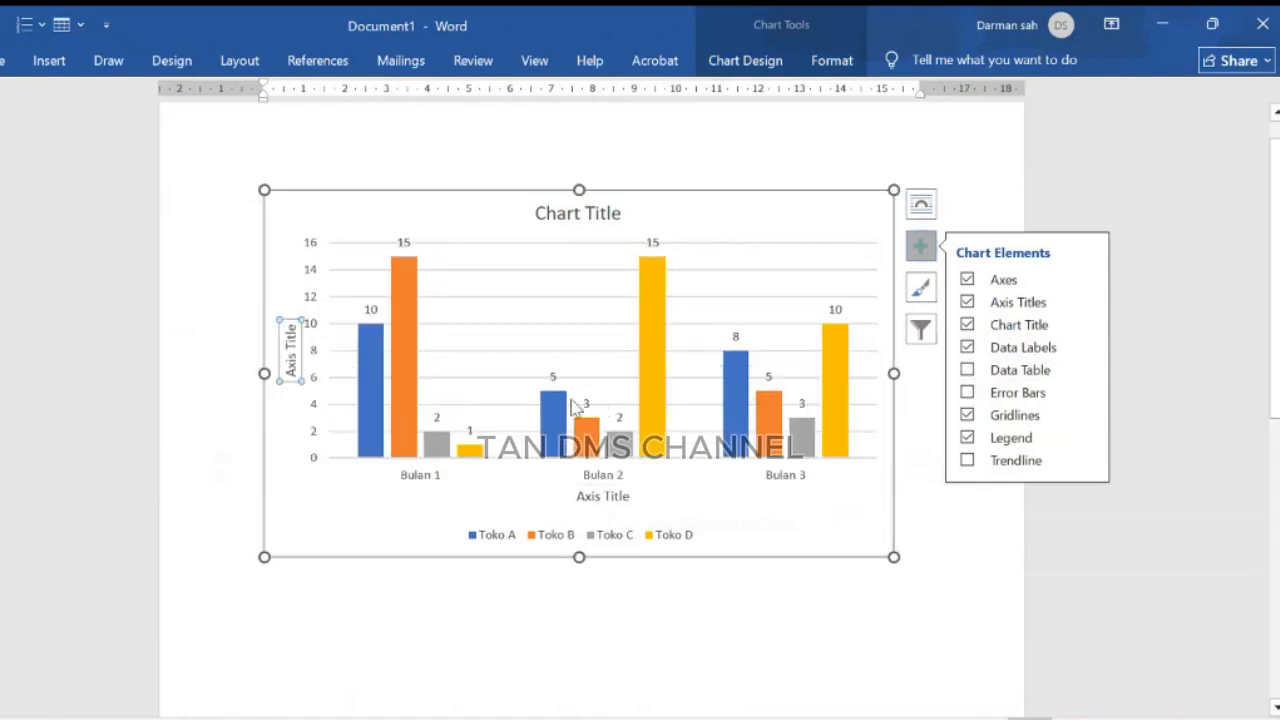
Step: Try adding a data table to the chart and remove it again
{"action": "left_click", "coordinate": [967, 371]}
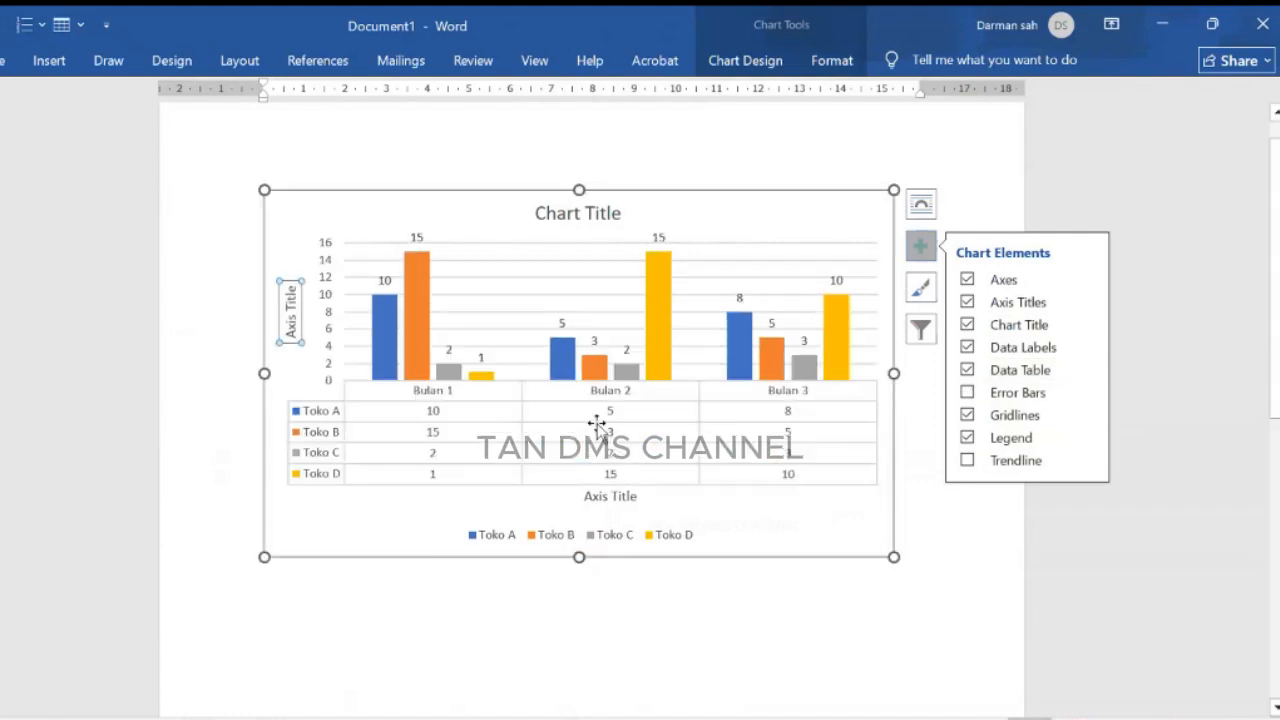
{"action": "left_click", "coordinate": [967, 371]}
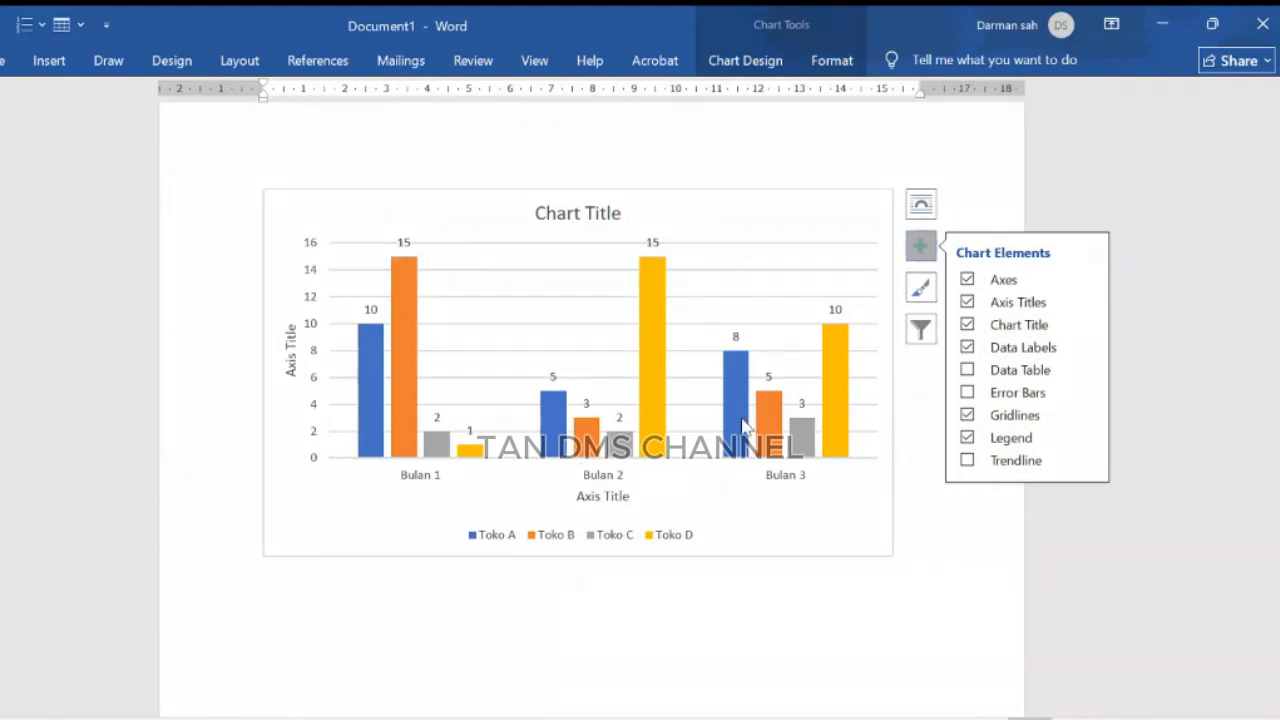
Step: Apply a chart style with outlined, lightly filled bars and data labels inside the columns
{"action": "left_click", "coordinate": [921, 290]}
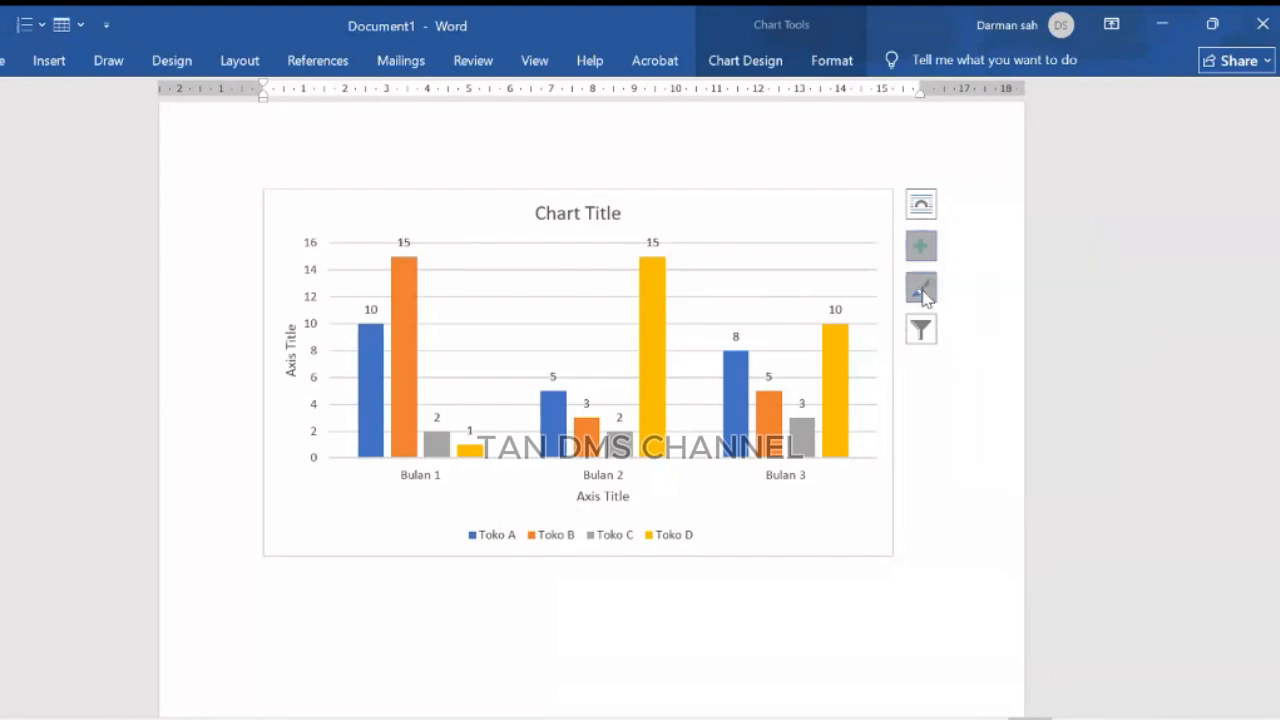
{"action": "left_click_drag", "start_coordinate": [1178, 368], "coordinate": [1180, 420]}
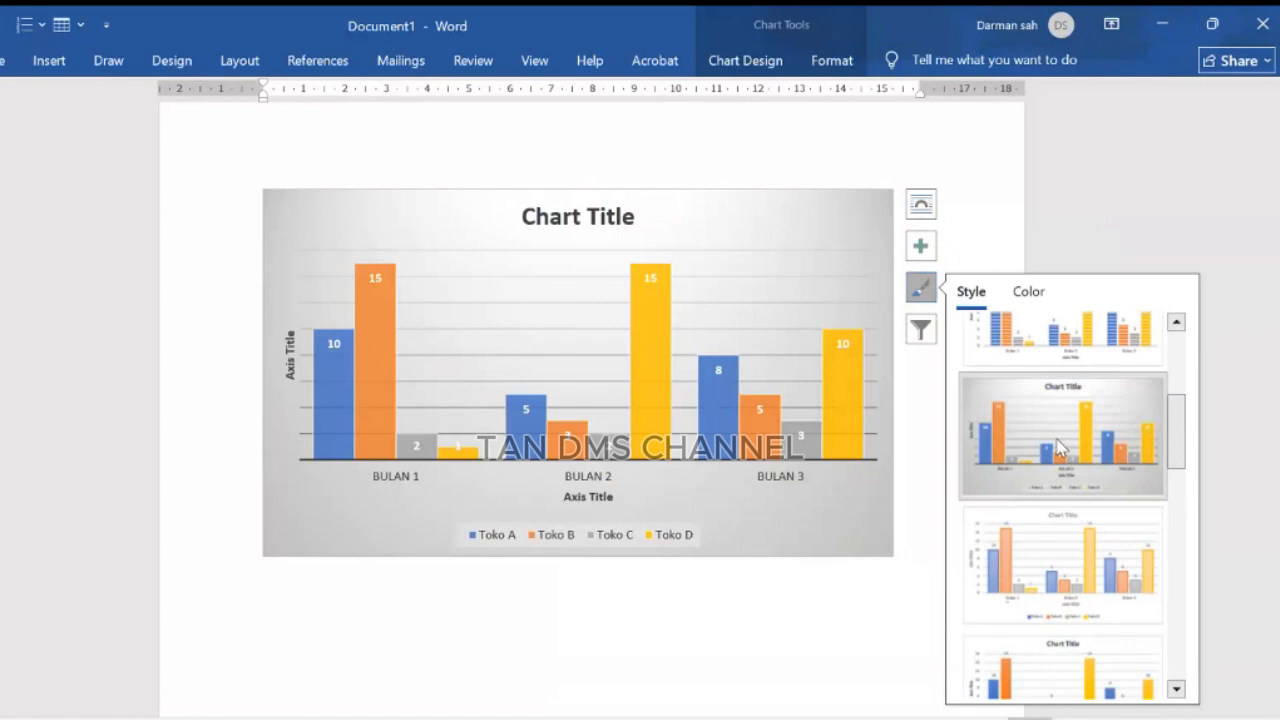
{"action": "left_click", "coordinate": [1044, 560]}
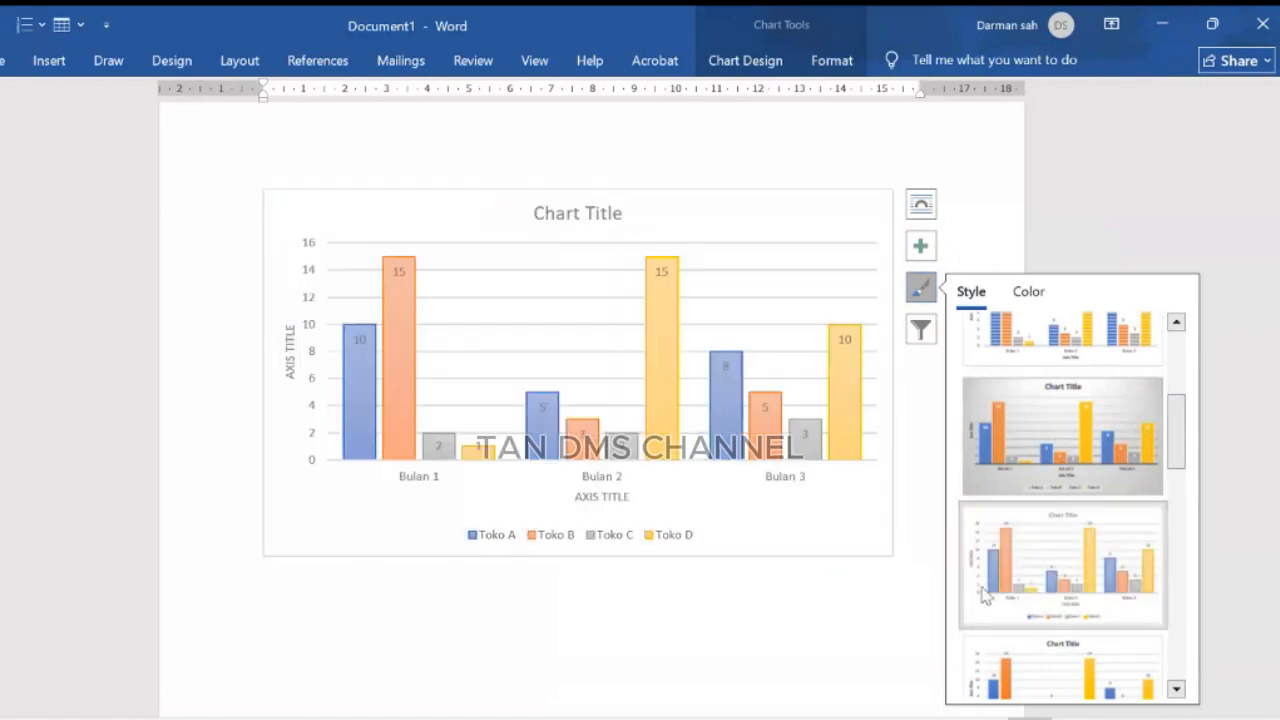
{"action": "left_click", "coordinate": [866, 622]}
{"action": "left_click", "coordinate": [945, 556]}
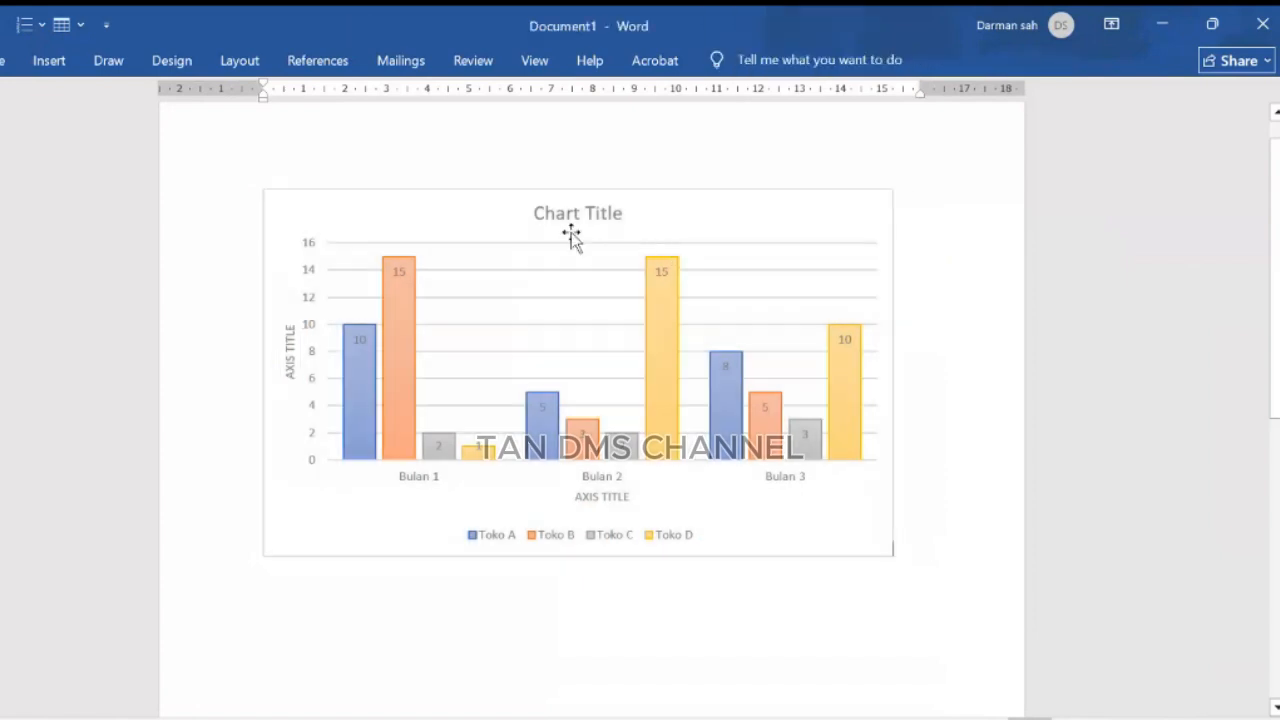
Step: Rename the chart title to Penjualan Toko
{"action": "double_click", "coordinate": [566, 216]}
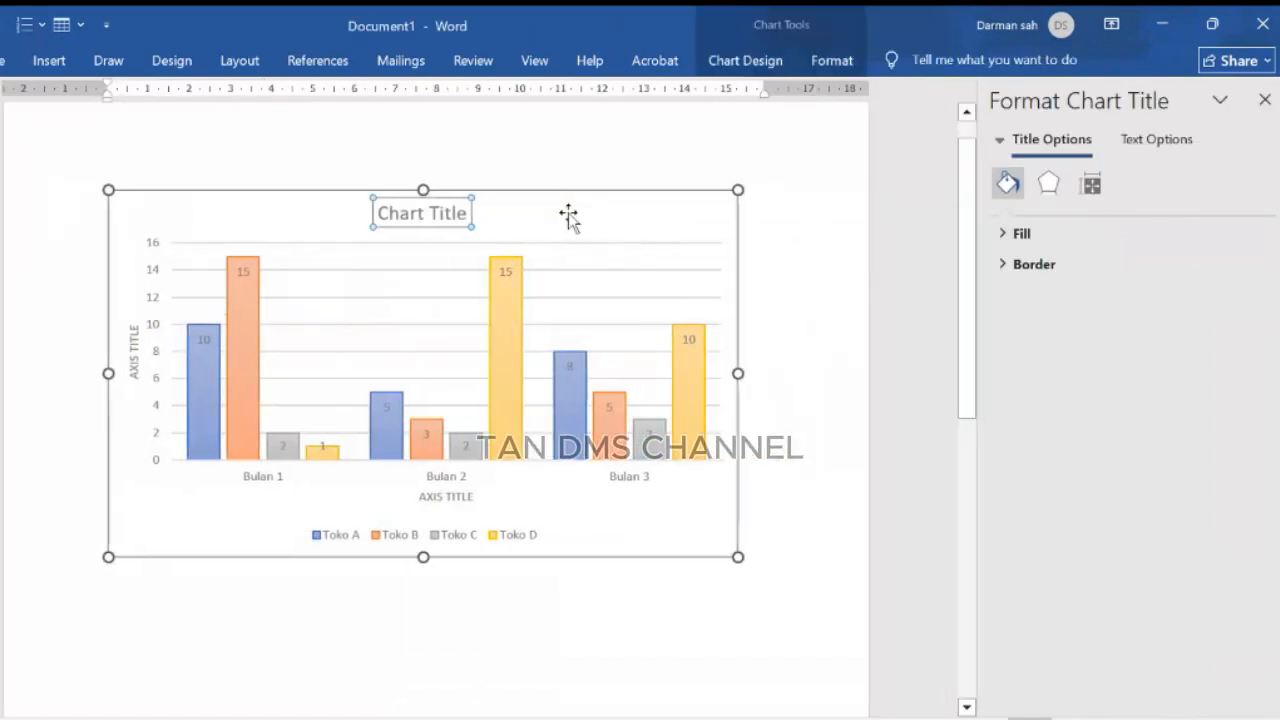
{"action": "left_click", "coordinate": [568, 216]}
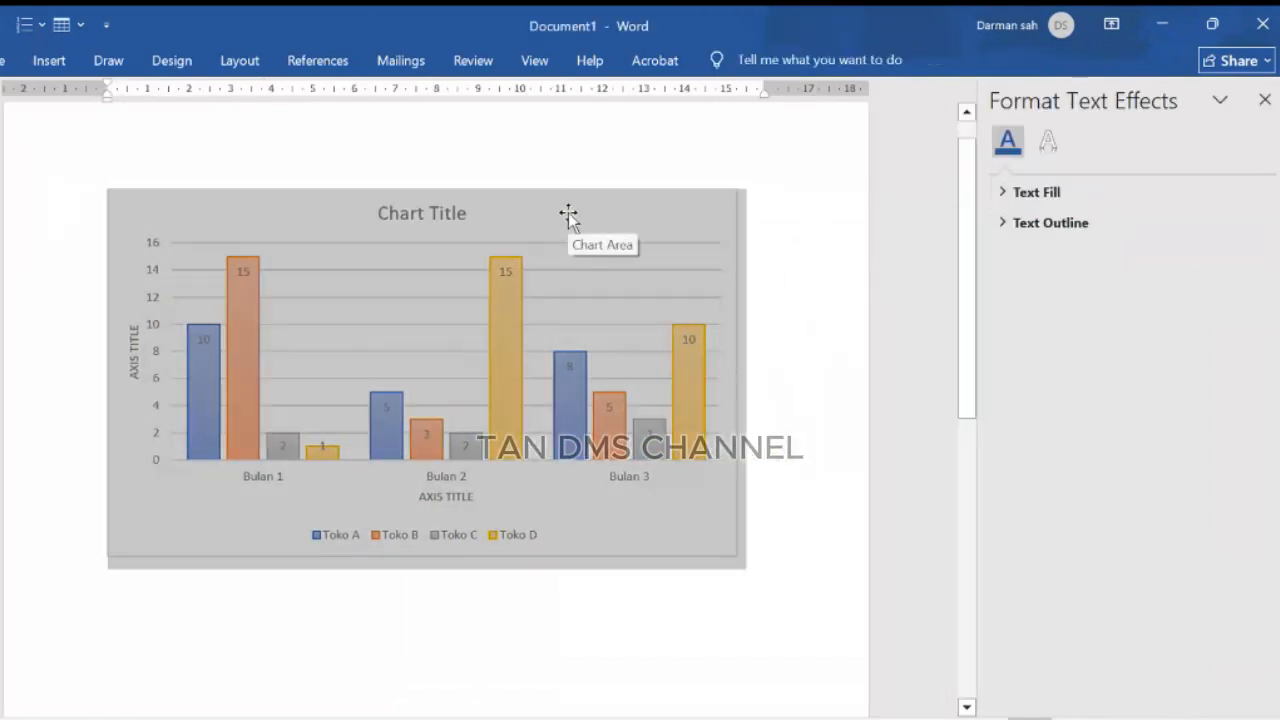
{"action": "left_click", "coordinate": [797, 203]}
{"action": "double_click", "coordinate": [437, 214]}
{"action": "left_click", "coordinate": [422, 216]}
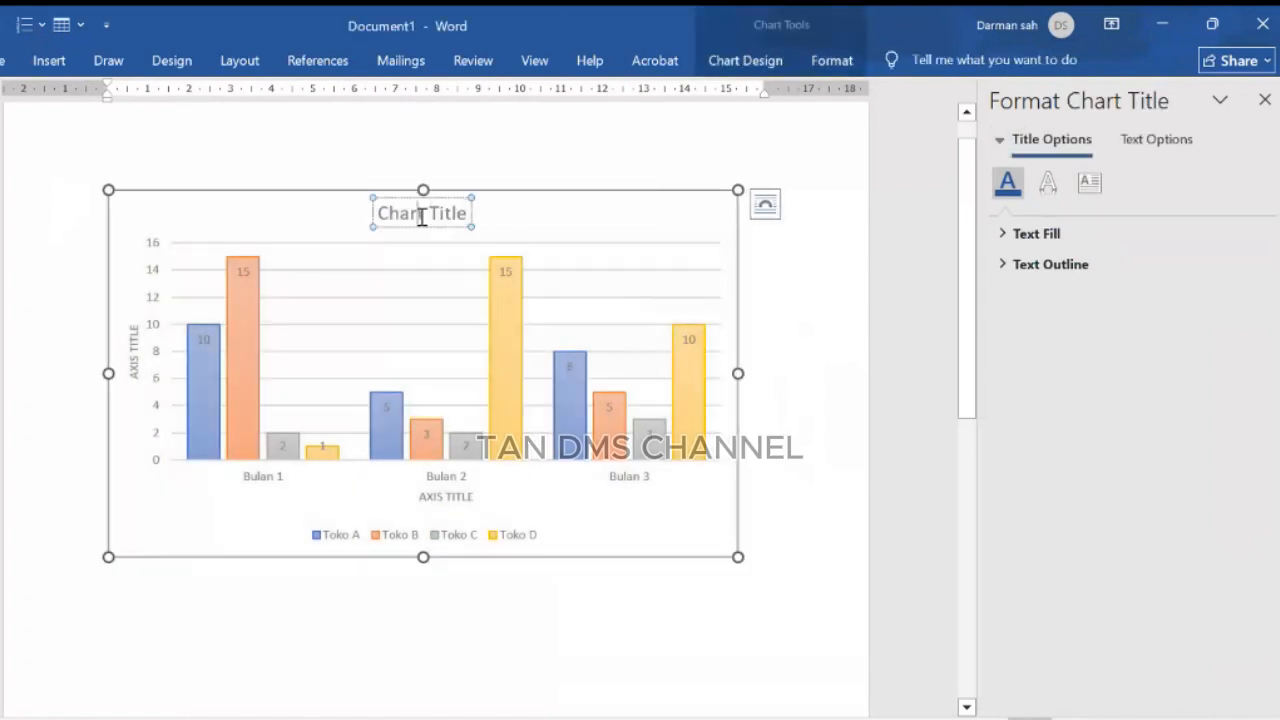
{"action": "key", "text": "ctrl+a"}
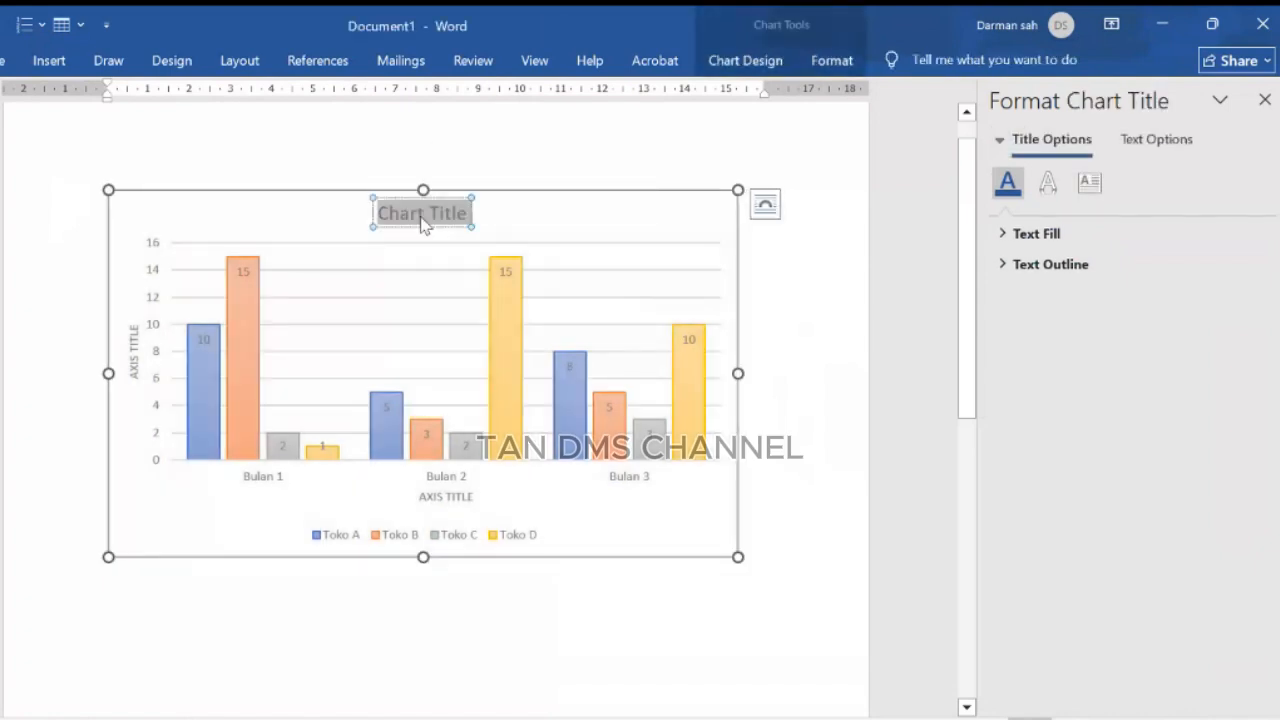
{"action": "type", "text": "Penjualan"}
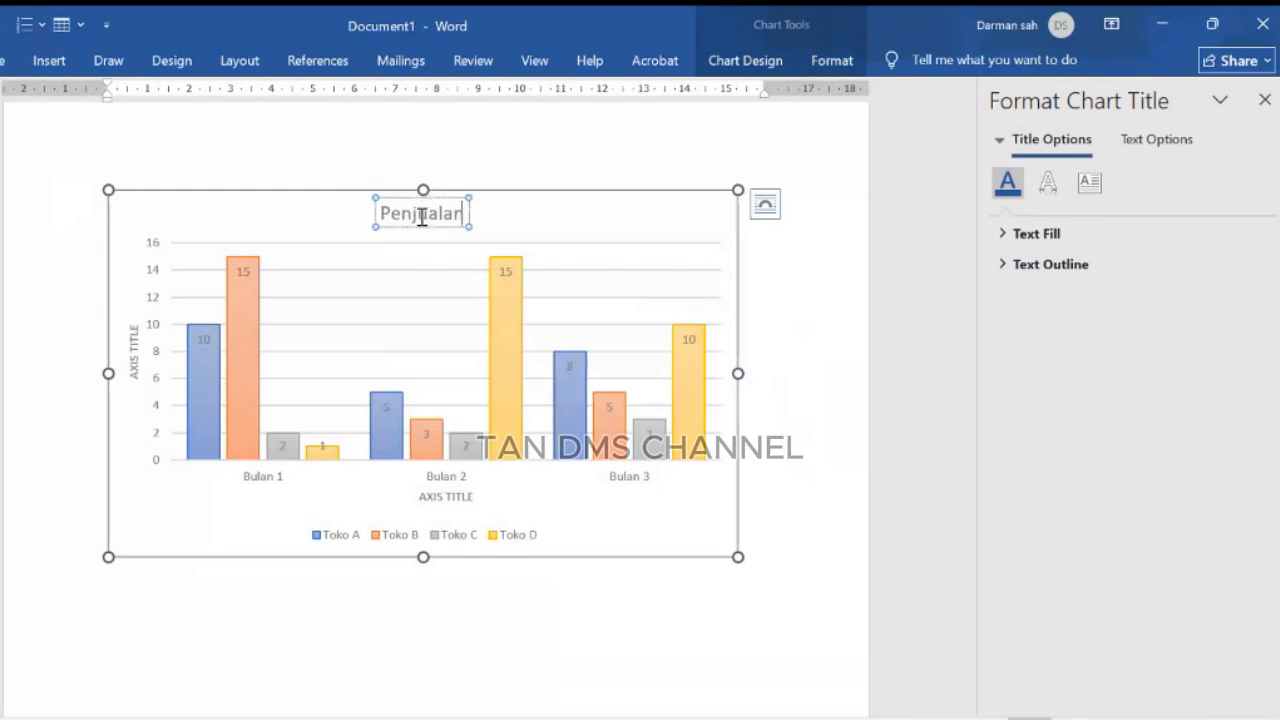
{"action": "type", "text": " Toko"}
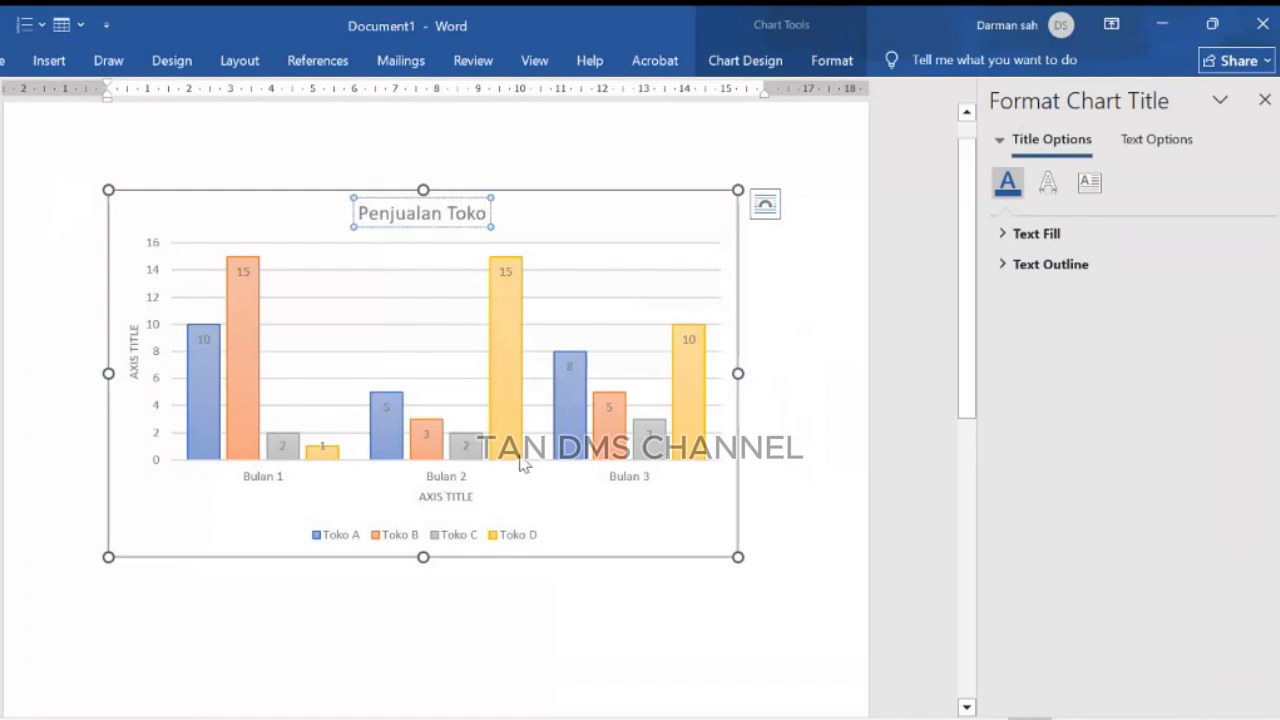
Step: Rename the horizontal axis title to DATA PERBULANNYA
{"action": "left_click", "coordinate": [446, 496]}
{"action": "triple_click", "coordinate": [446, 497]}
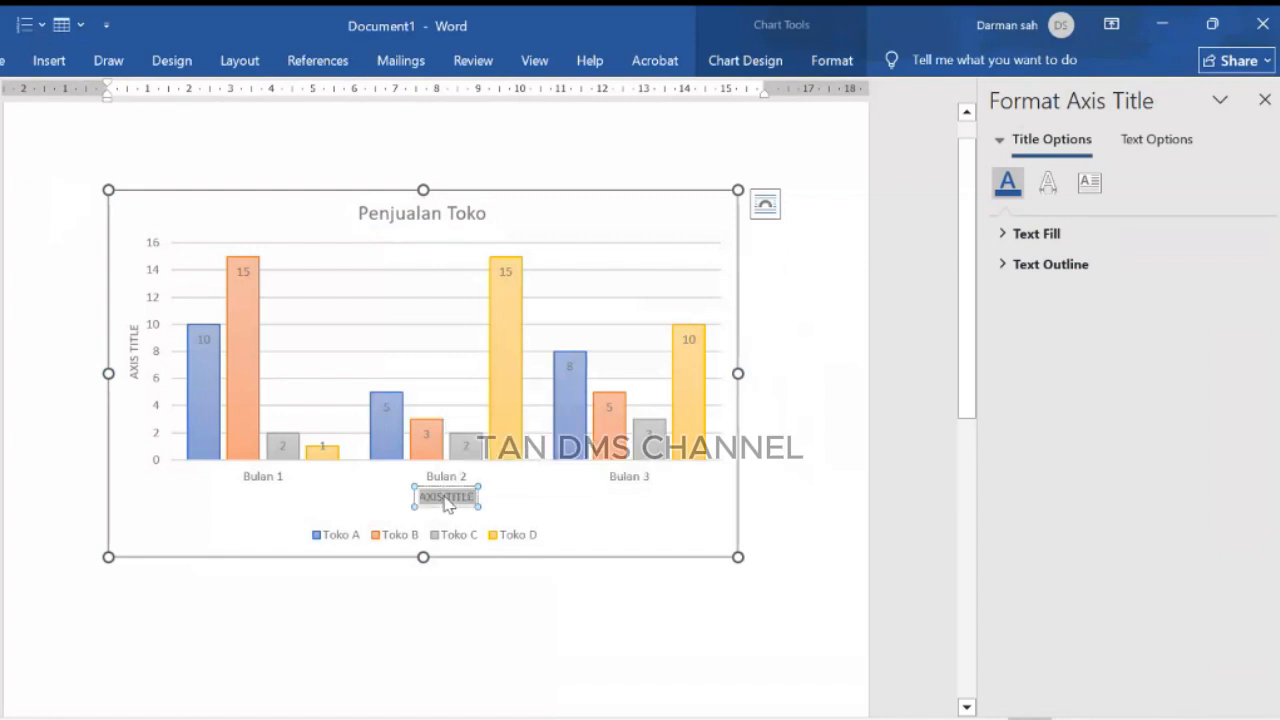
{"action": "key", "text": "BackSpace"}
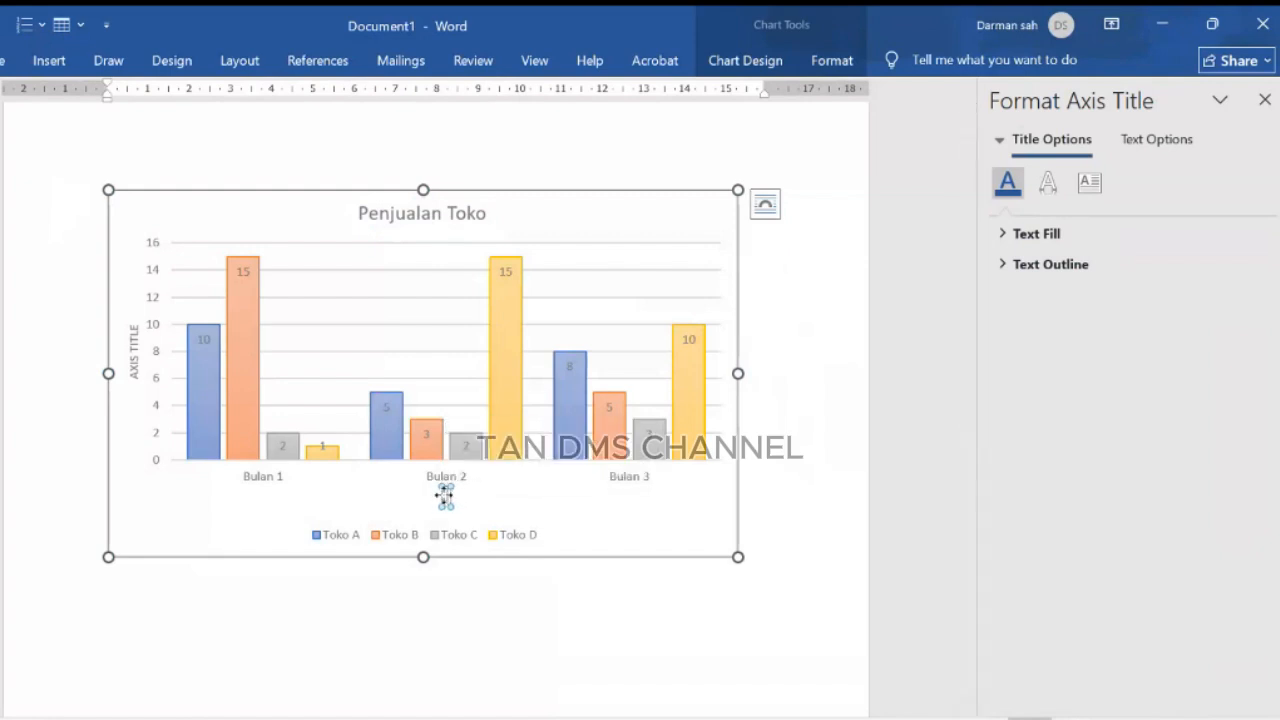
{"action": "type", "text": "DATA PERBULANN"}
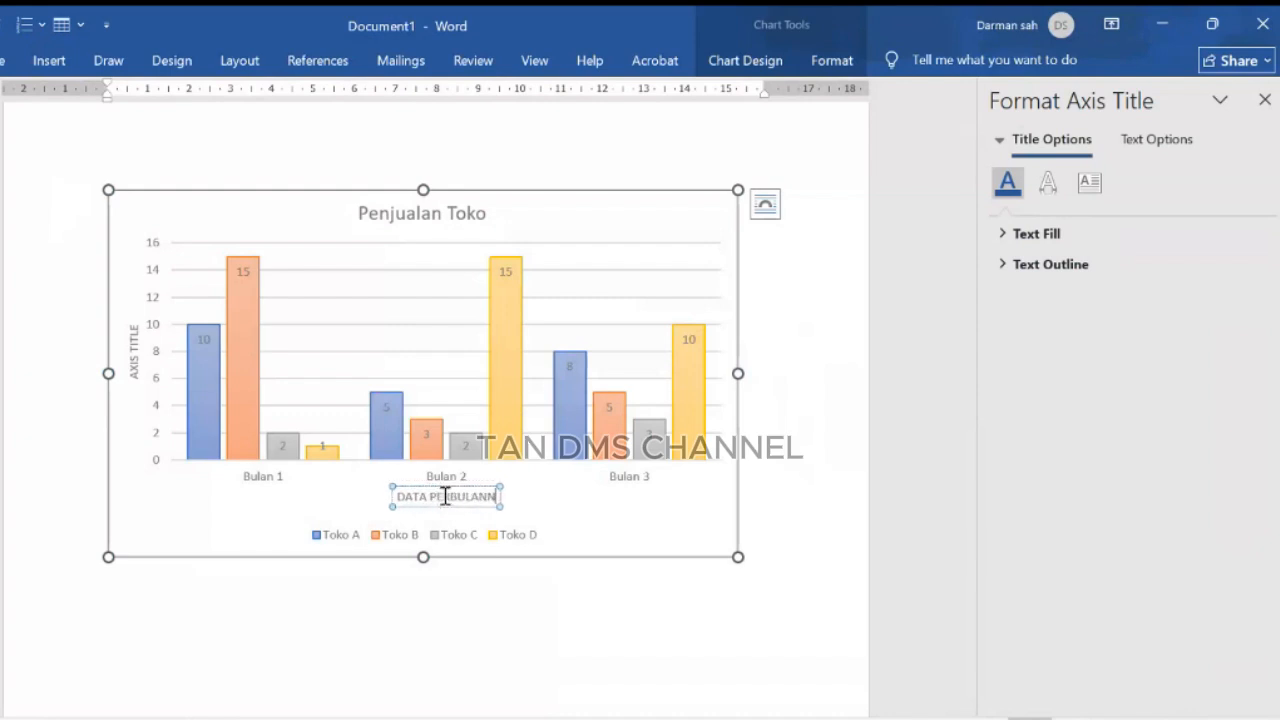
{"action": "type", "text": "YA"}
{"action": "left_click", "coordinate": [821, 535]}
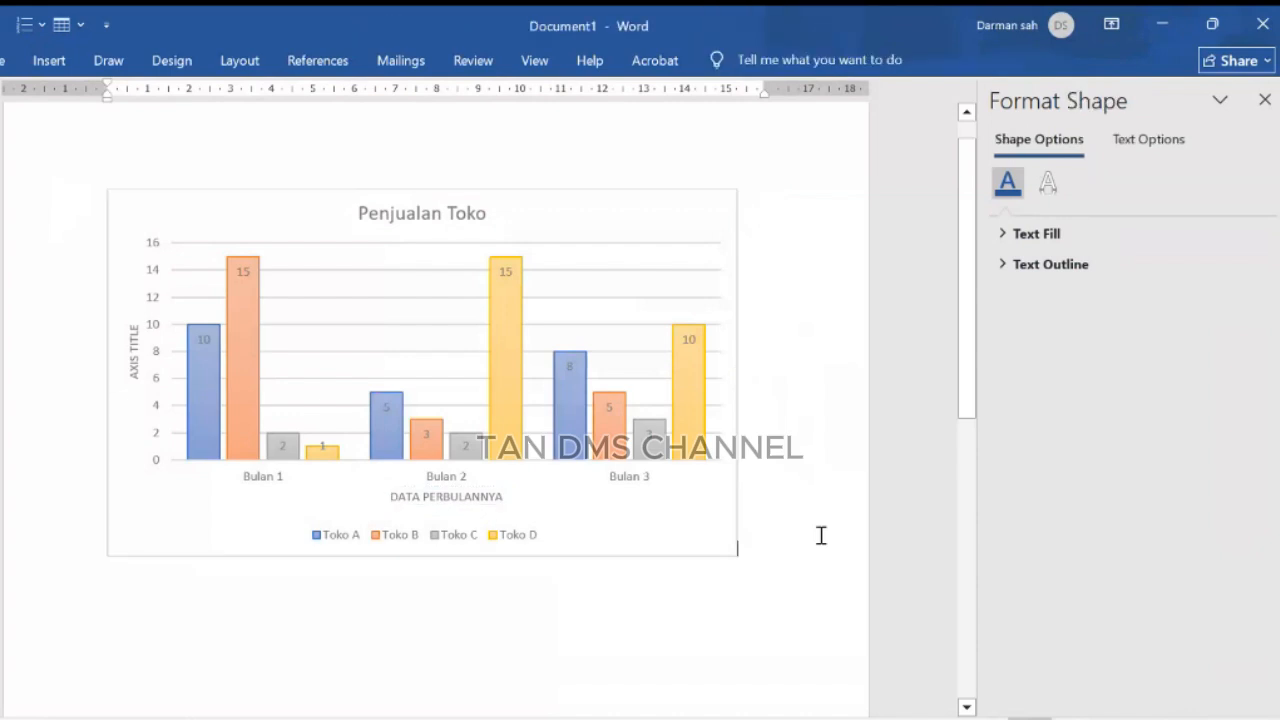
Step: Rename the vertical axis title to DATA TERJUAL
{"action": "left_click", "coordinate": [134, 349]}
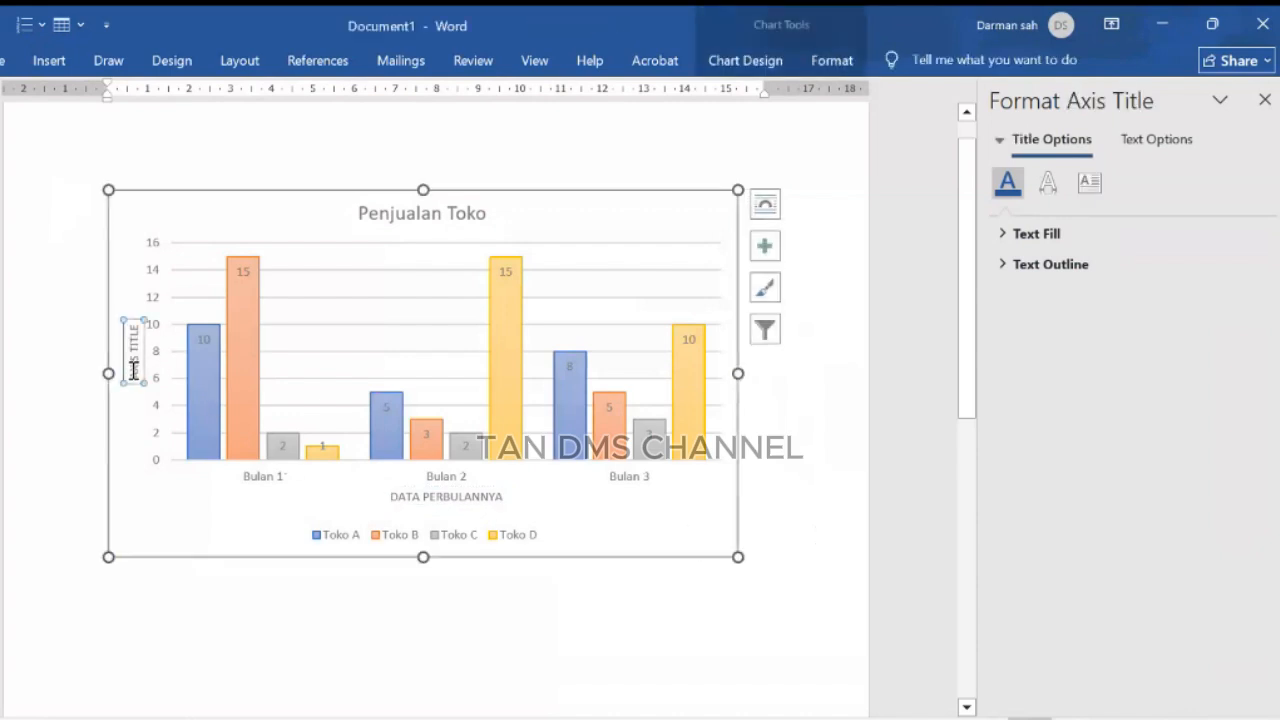
{"action": "left_click_drag", "start_coordinate": [137, 376], "coordinate": [132, 331]}
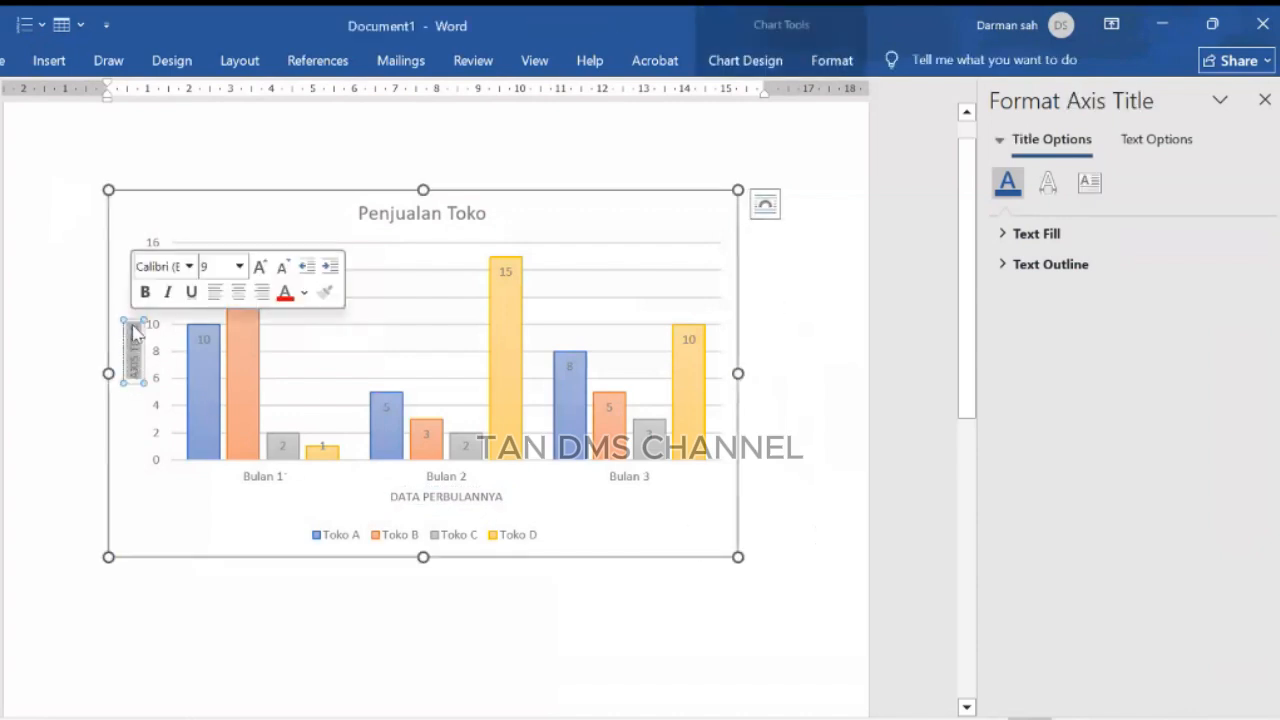
{"action": "key", "text": "BackSpace"}
{"action": "type", "text": "DATA"}
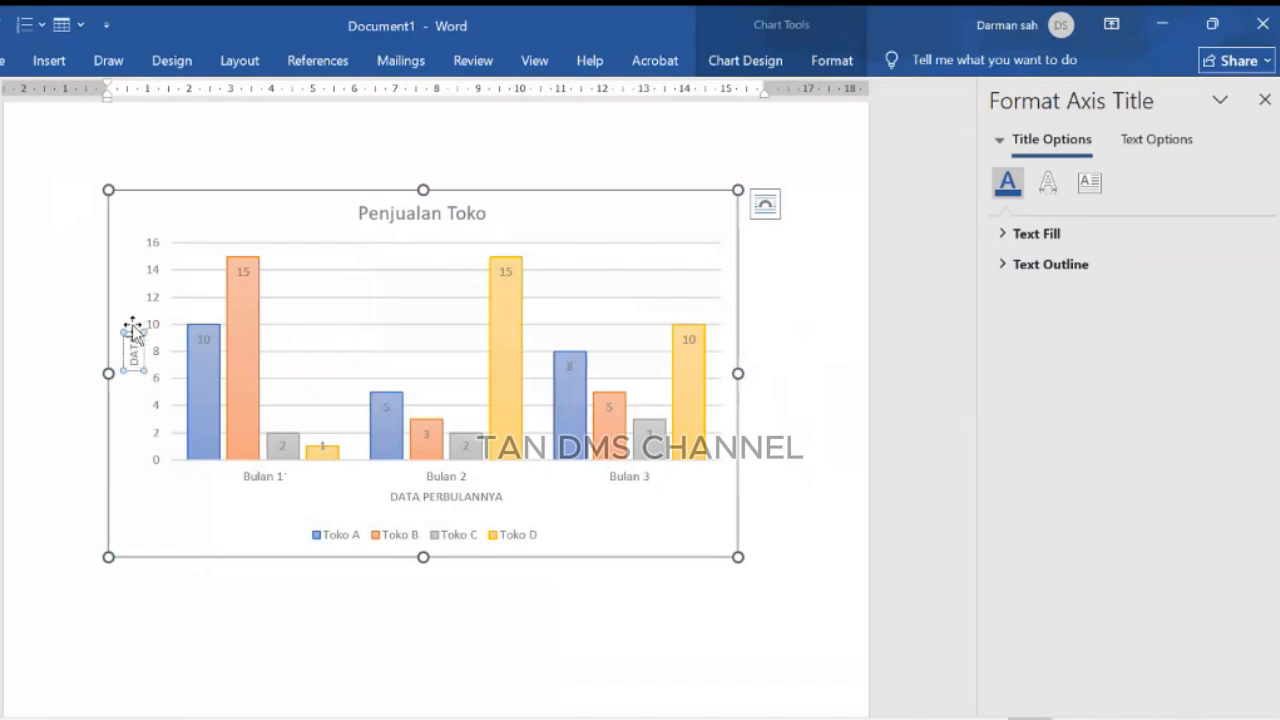
{"action": "type", "text": " TERJUAL"}
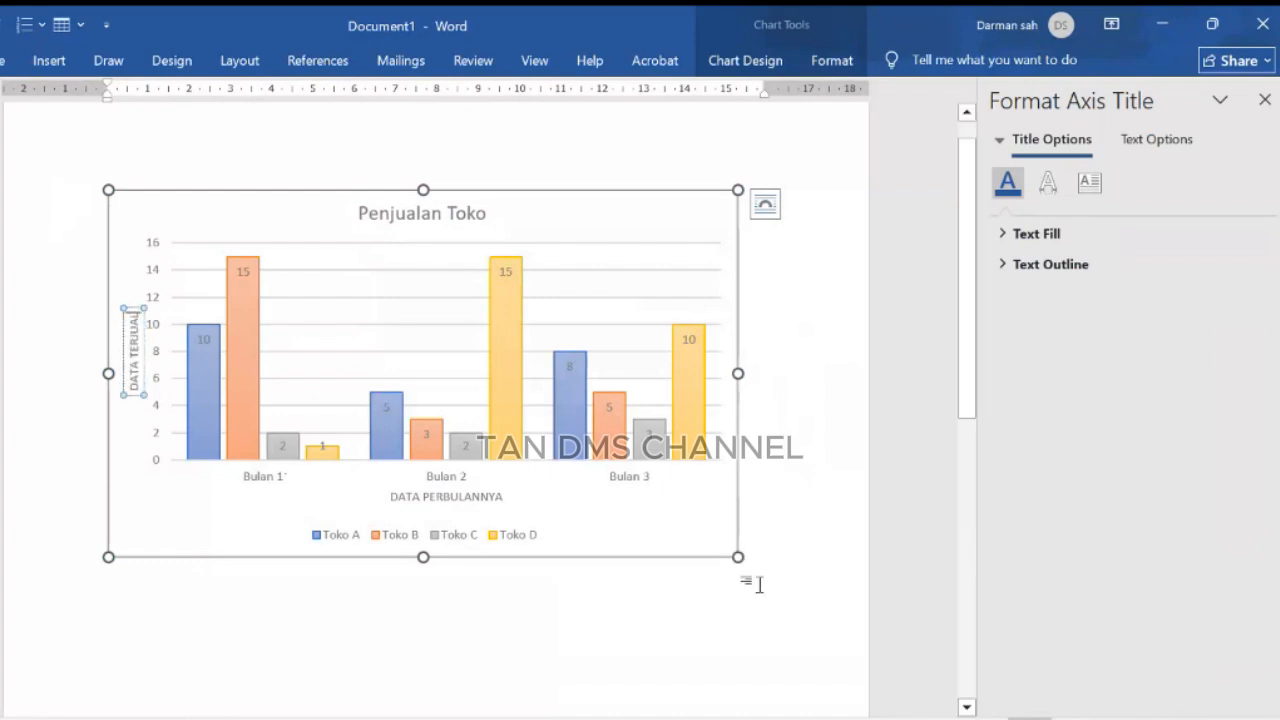
{"action": "left_click", "coordinate": [748, 640]}
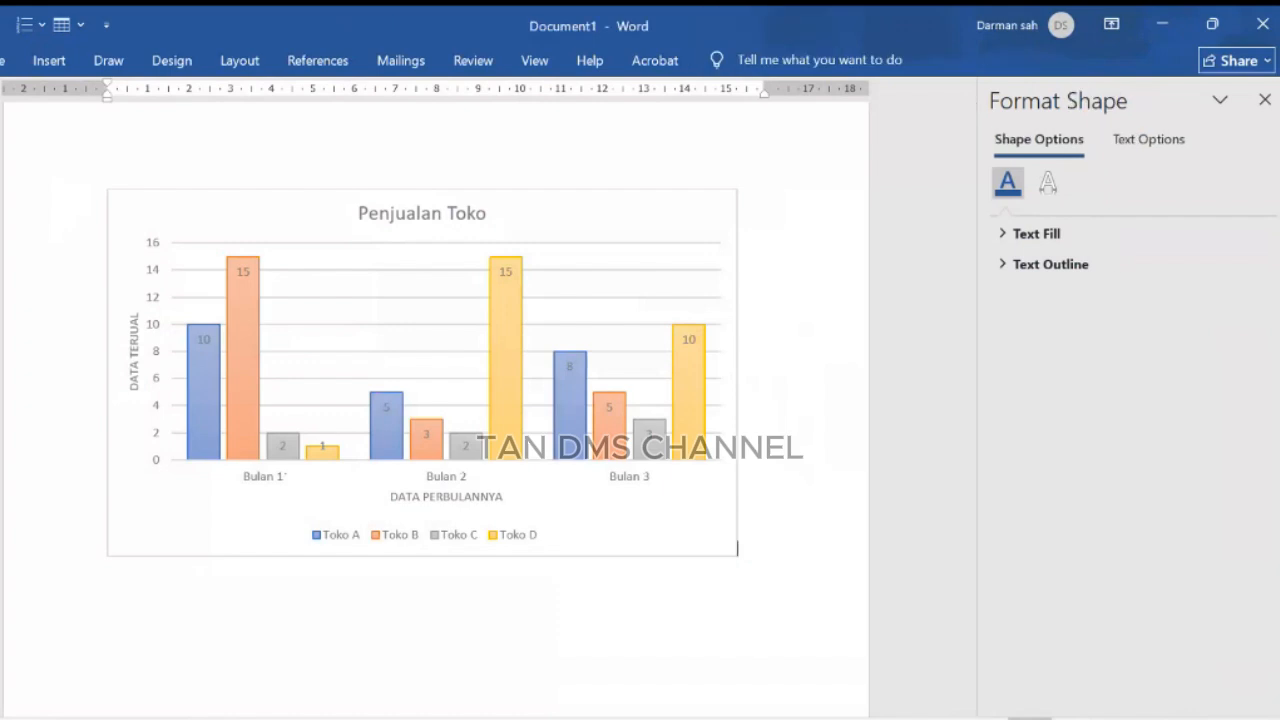
Step: Close the formatting pane and open the chart's data sheet via Edit Data
{"action": "left_click", "coordinate": [1265, 100]}
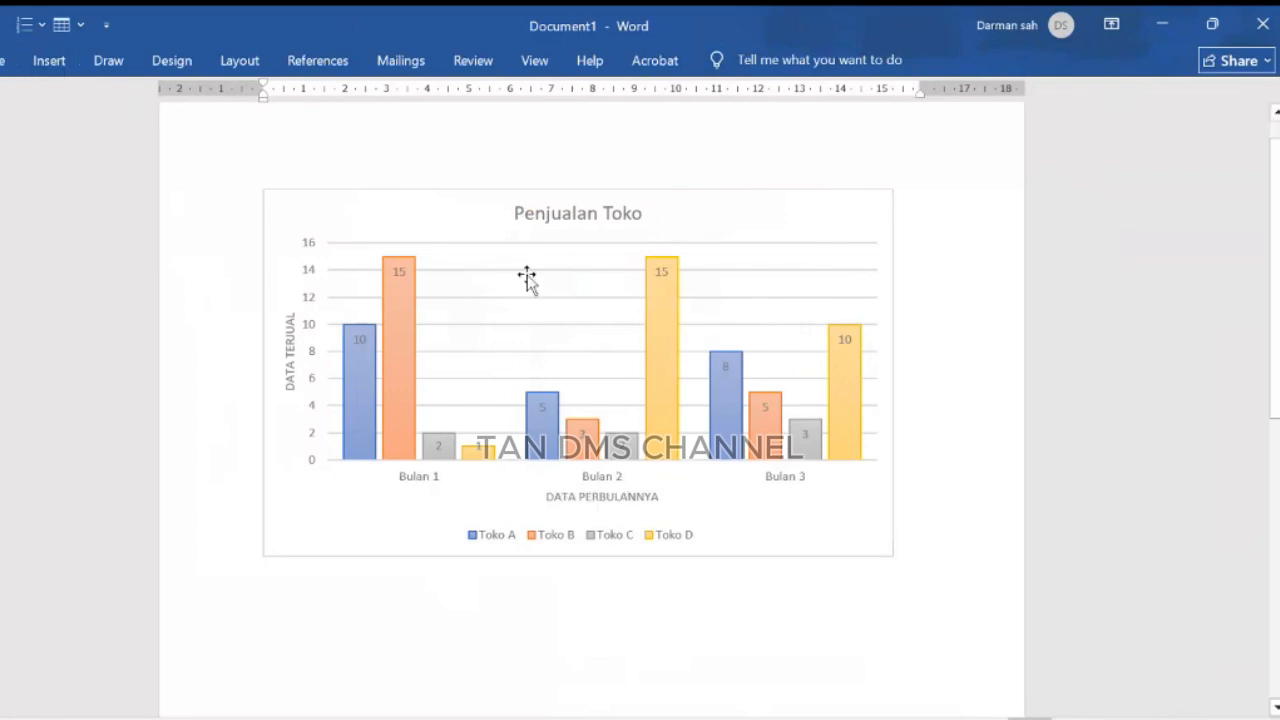
{"action": "left_click", "coordinate": [572, 335]}
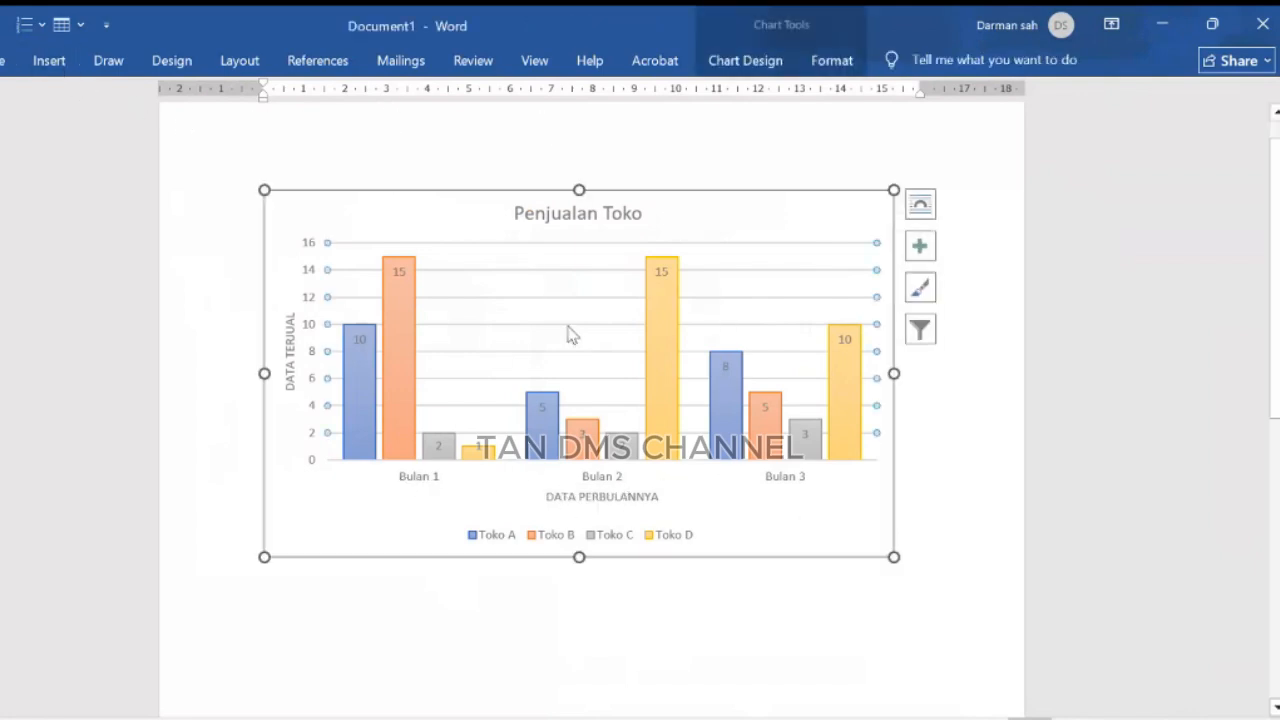
{"action": "left_click", "coordinate": [745, 61]}
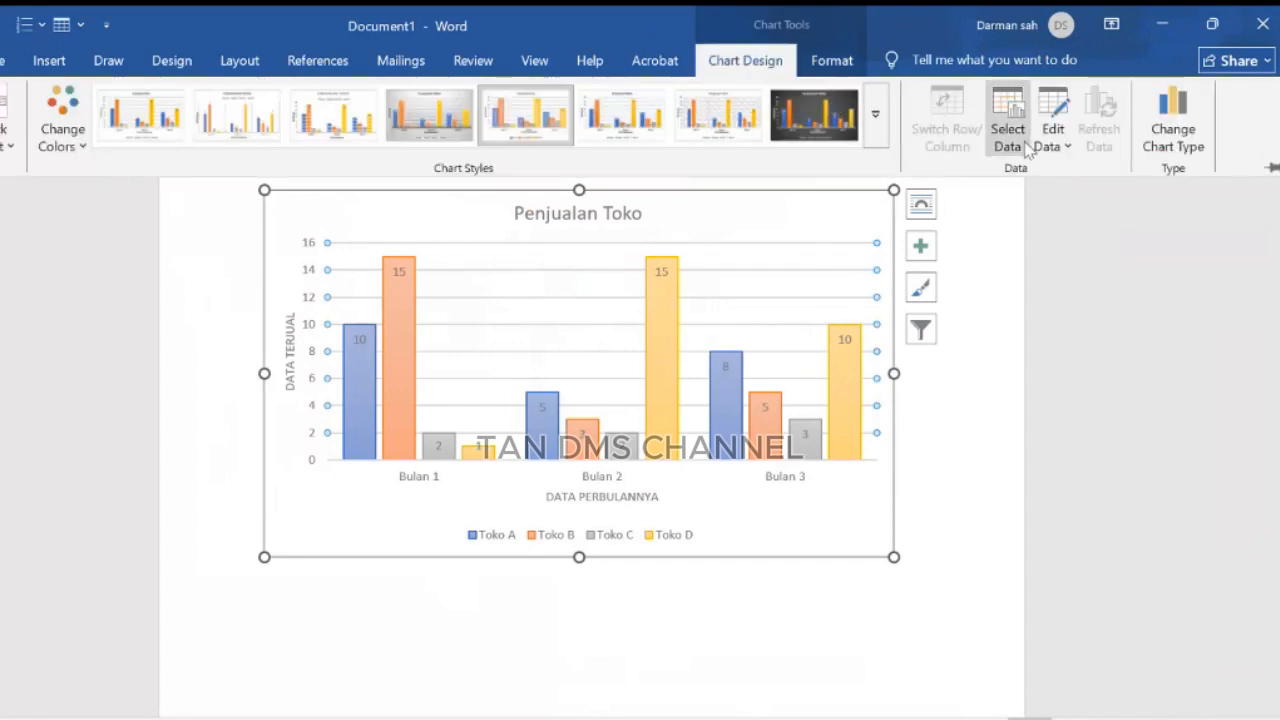
{"action": "left_click", "coordinate": [1054, 146]}
{"action": "left_click", "coordinate": [1056, 170]}
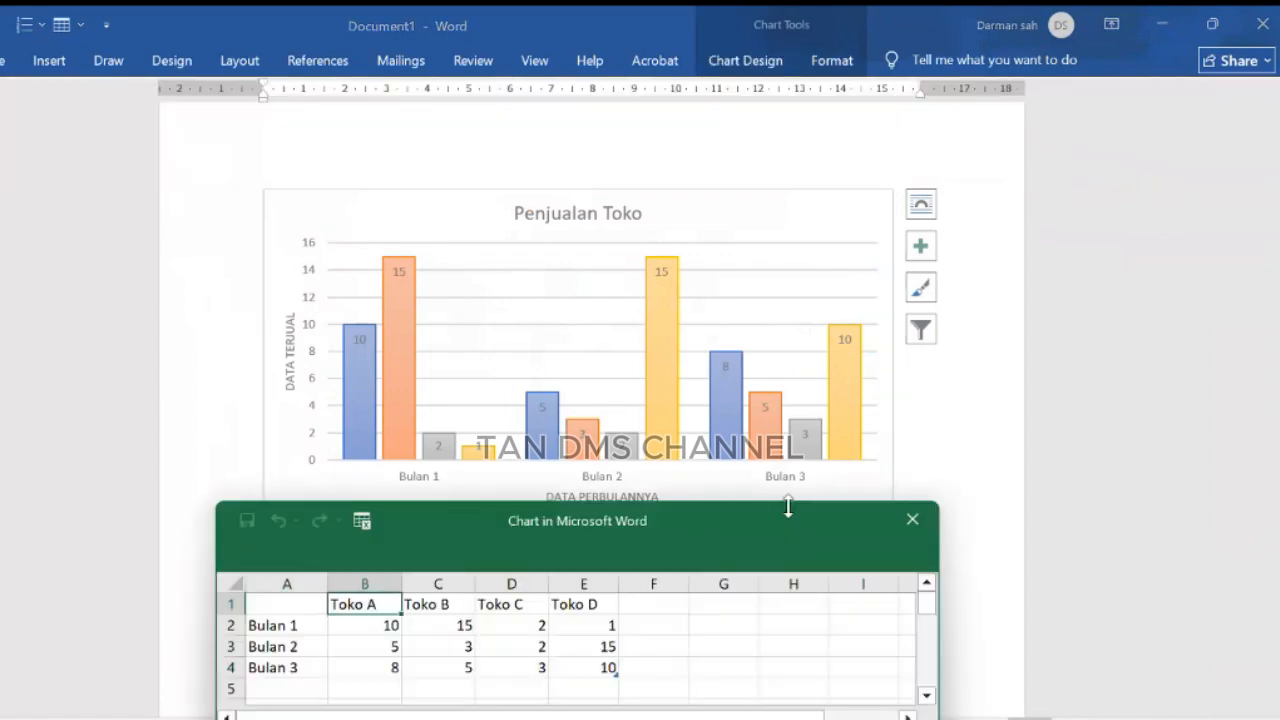
{"action": "left_click_drag", "start_coordinate": [771, 537], "coordinate": [1209, 178]}
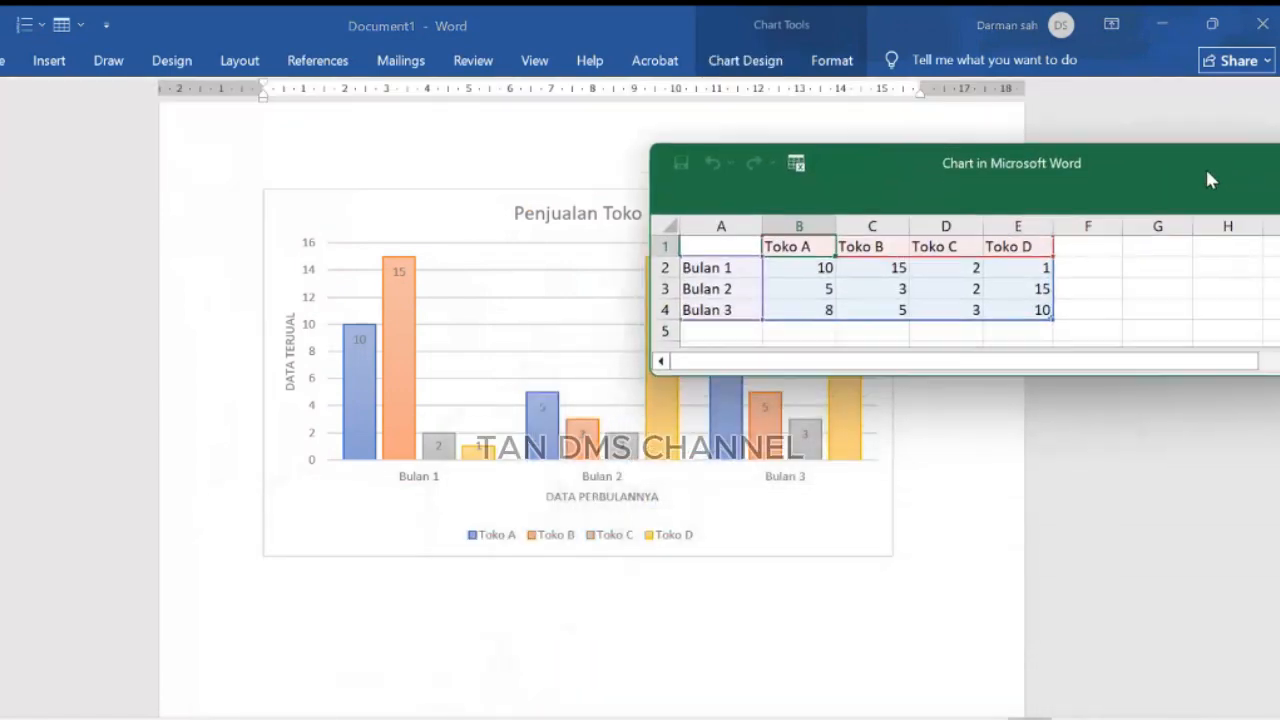
Step: Inspect the series values in cells B2 to E4 of the data sheet, then close the data sheet
{"action": "left_click", "coordinate": [716, 330]}
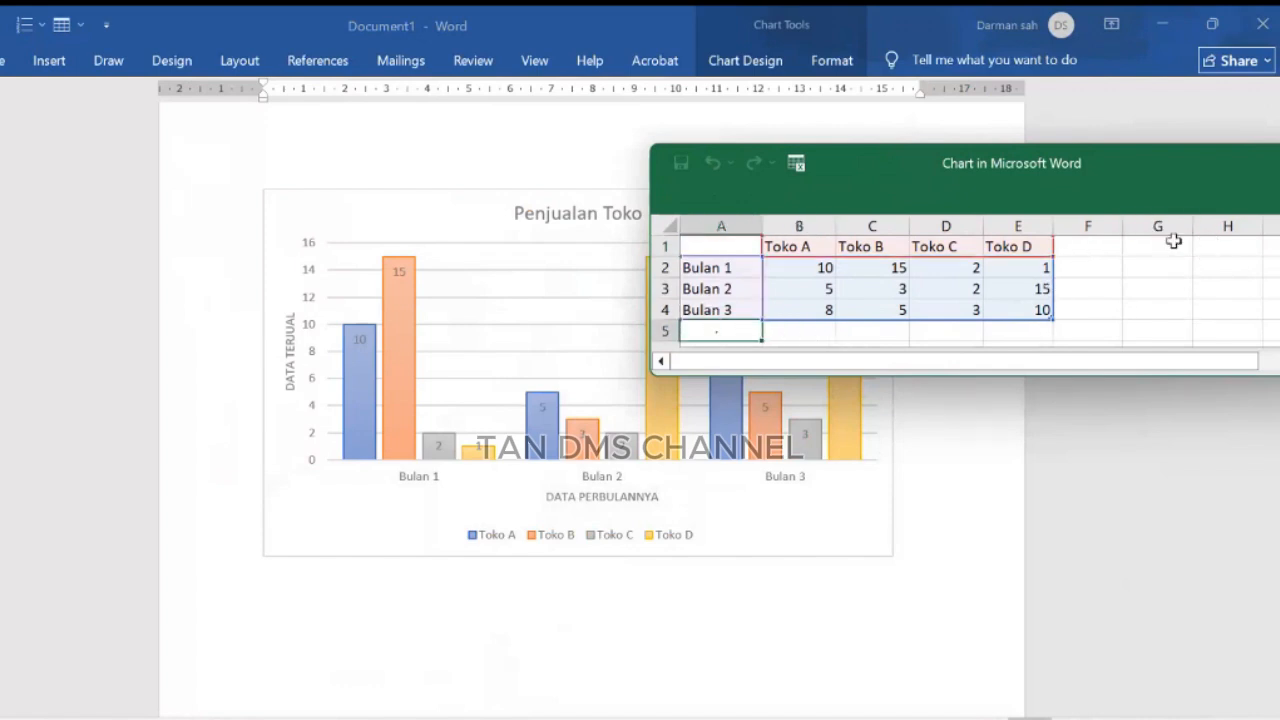
{"action": "left_click", "coordinate": [1092, 245]}
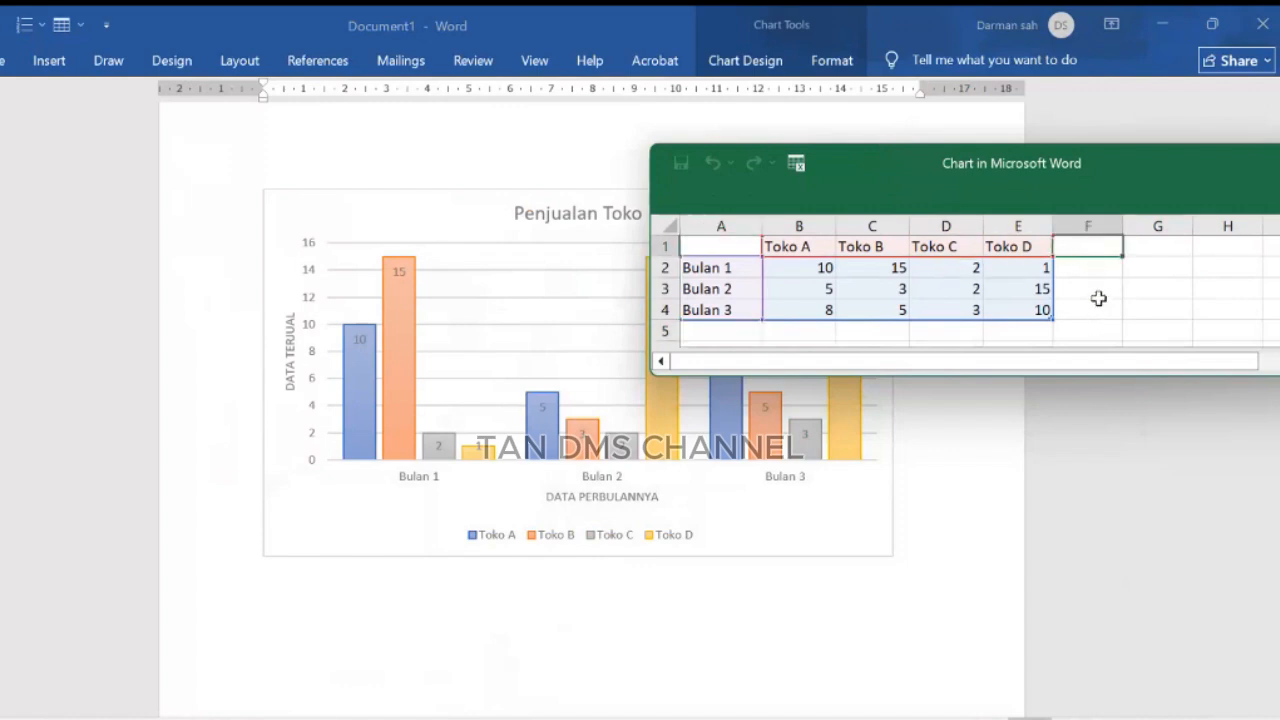
{"action": "left_click", "coordinate": [1097, 286]}
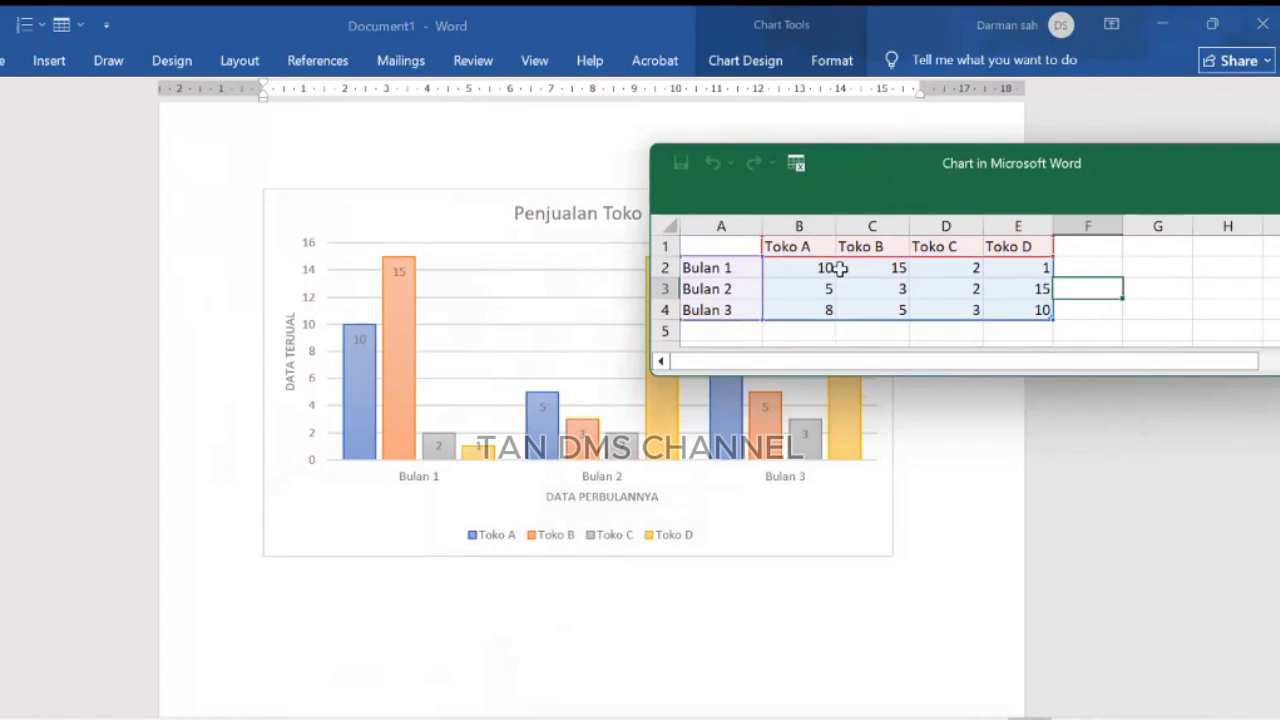
{"action": "left_click_drag", "start_coordinate": [820, 269], "coordinate": [1008, 311]}
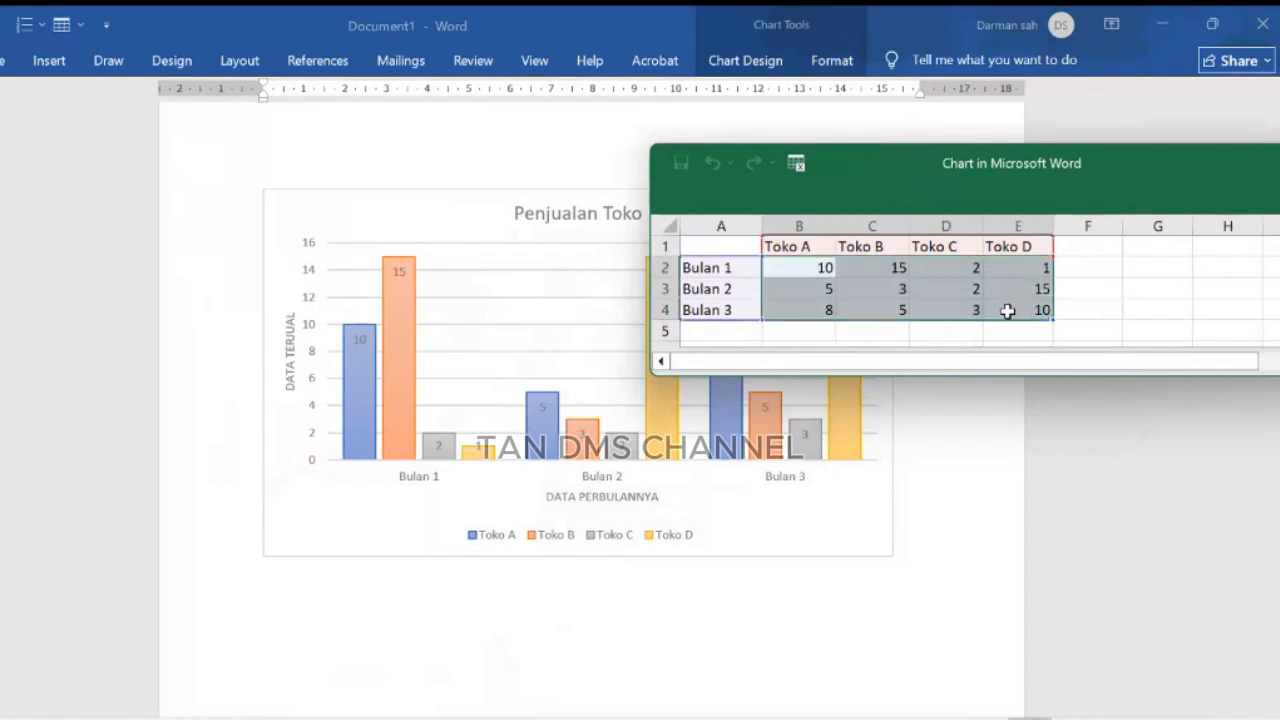
{"action": "left_click", "coordinate": [992, 444]}
{"action": "left_click_drag", "start_coordinate": [1132, 182], "coordinate": [855, 183]}
{"action": "left_click", "coordinate": [1070, 165]}
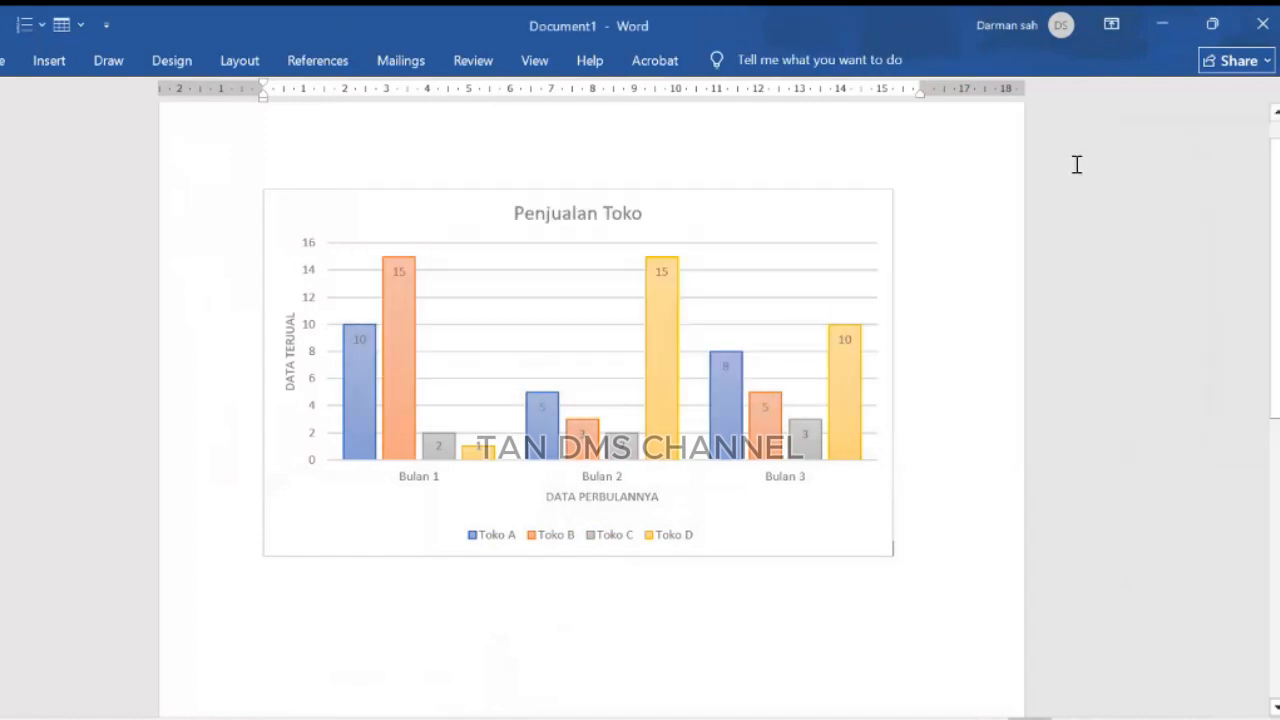